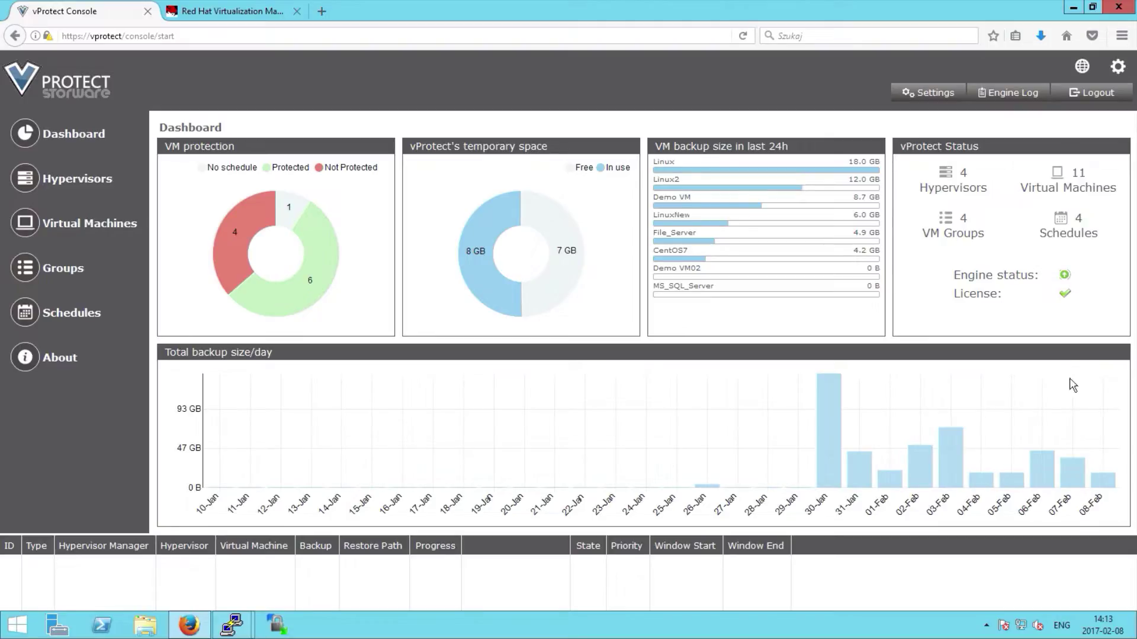
In vProtect settings, keep TSM as the backup provider and check the /od/vprotect_data export path.
mouse_move(1073, 471)
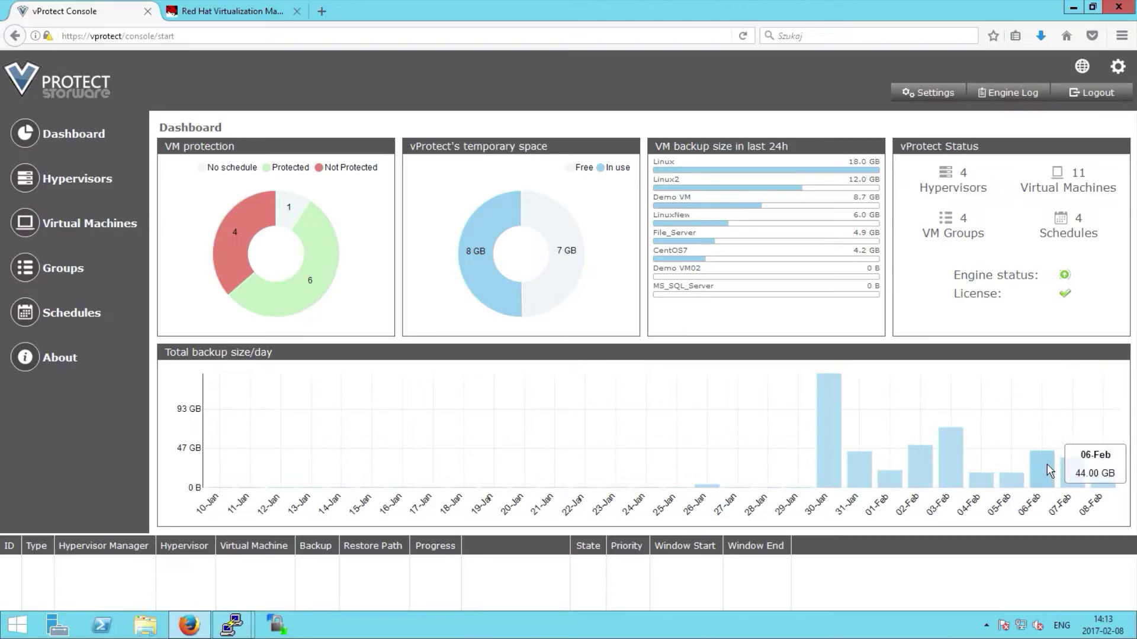
mouse_move(1021, 484)
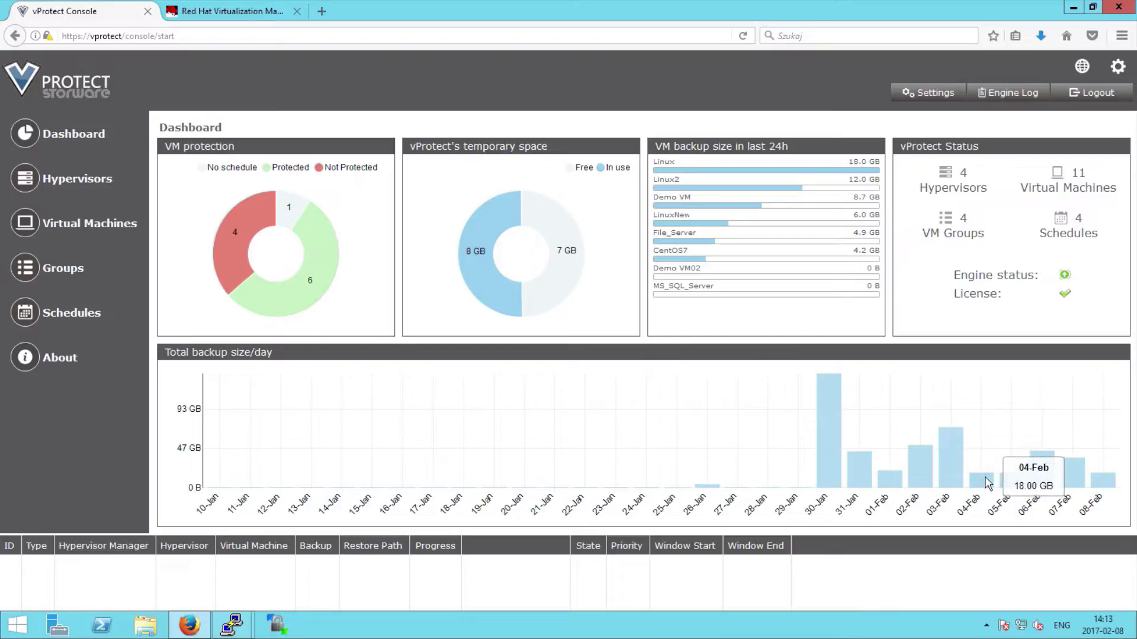
mouse_move(949, 475)
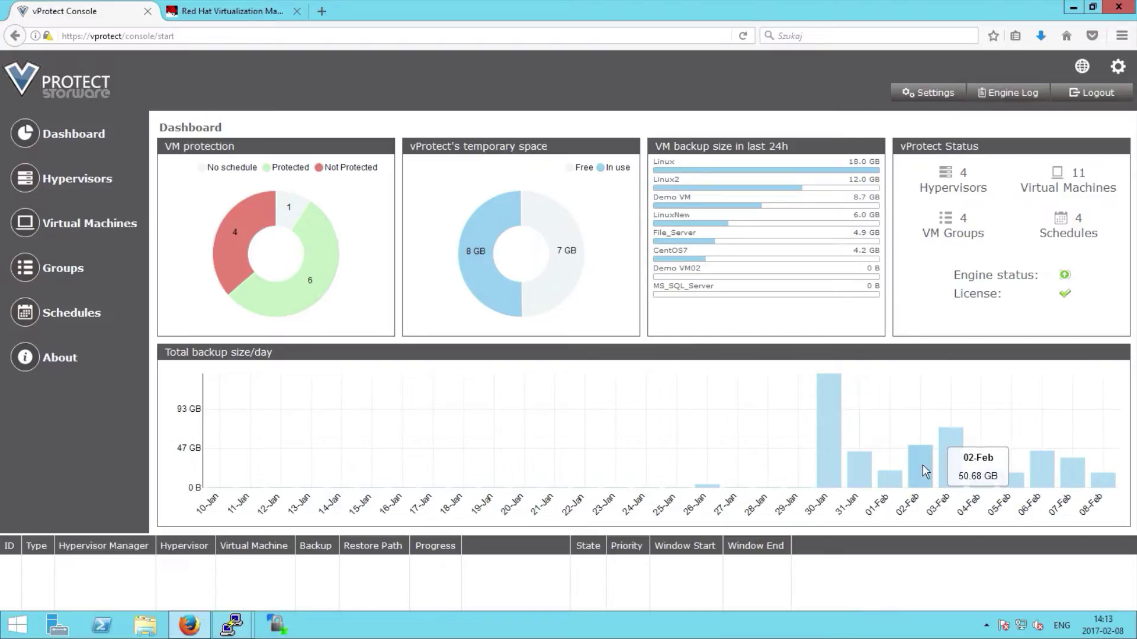
mouse_move(831, 417)
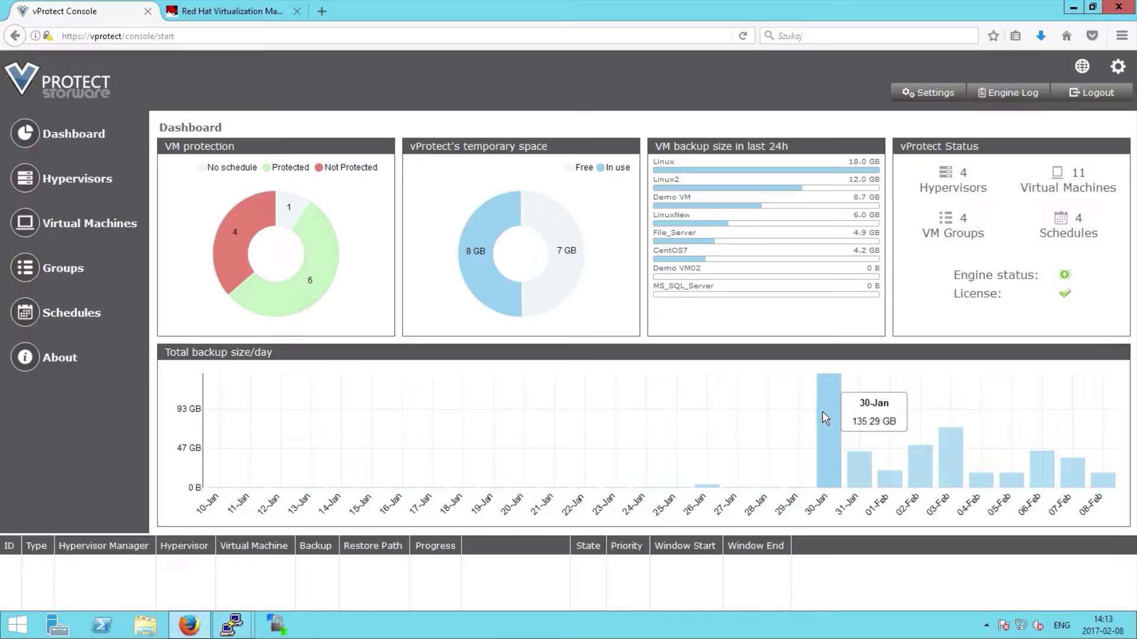
click(914, 94)
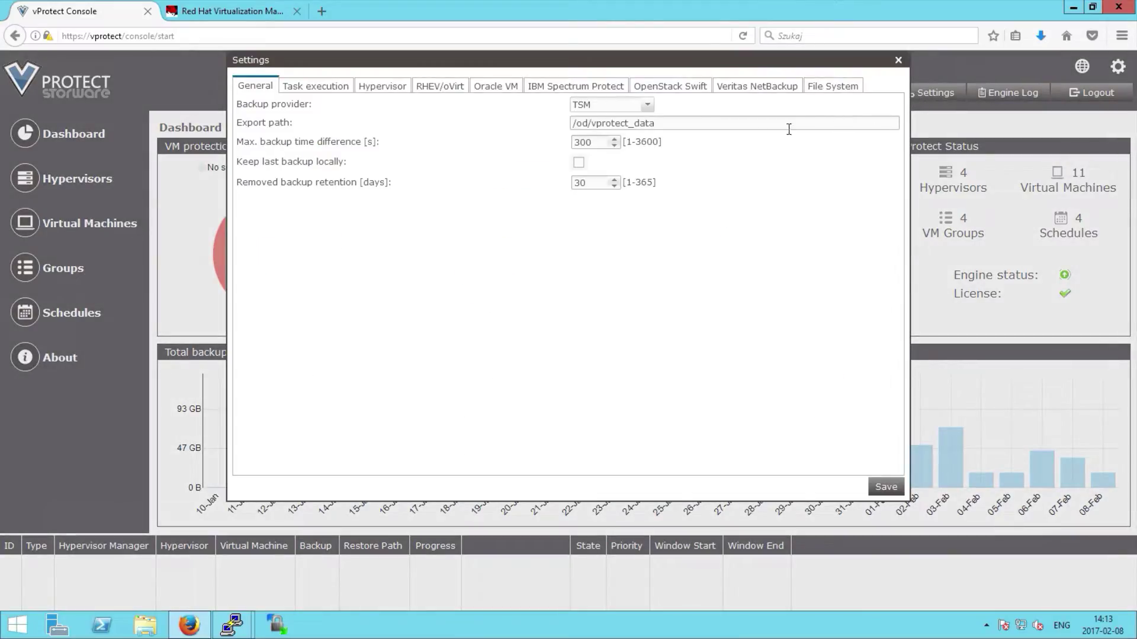
click(645, 108)
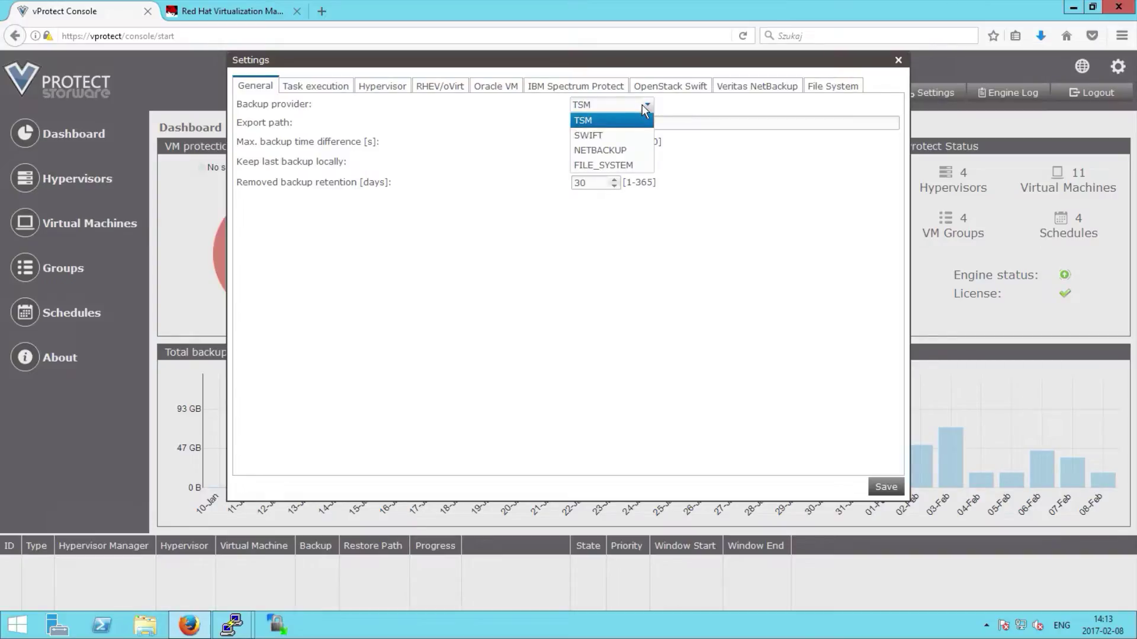
click(611, 124)
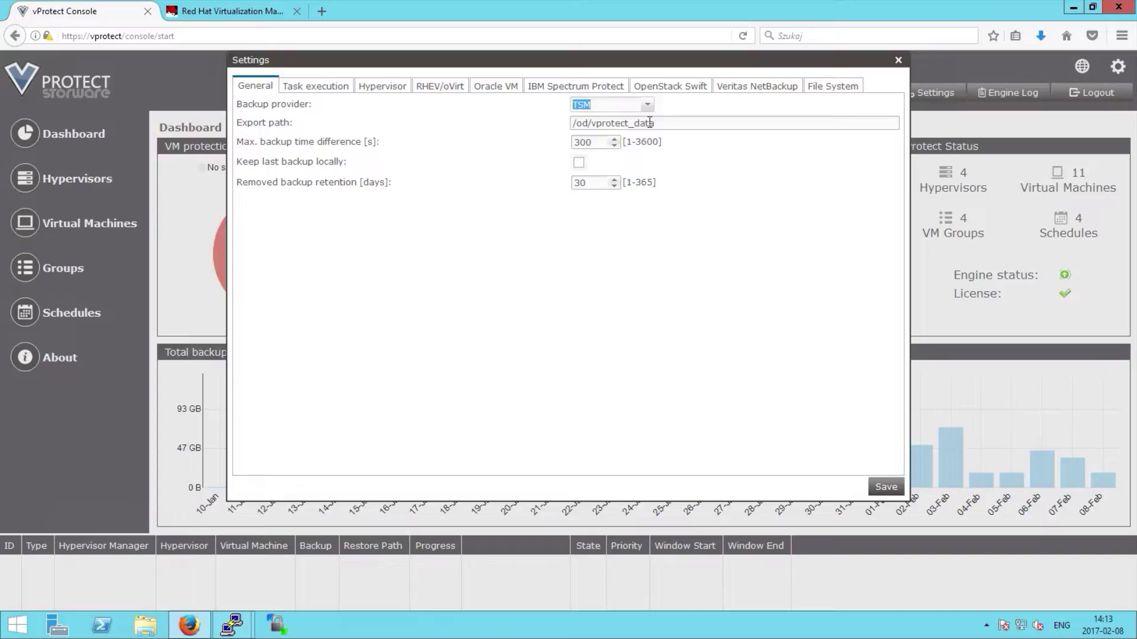
click(661, 123)
Review the IBM Spectrum Protect settings, toggle keeping the last backup locally, and save.
click(602, 87)
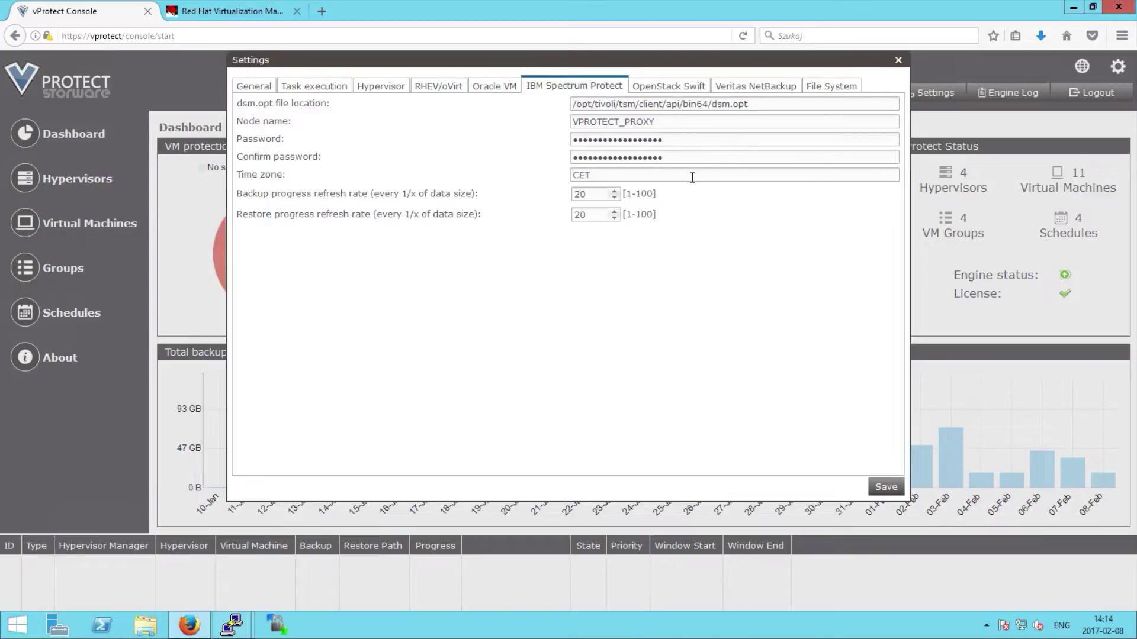
click(254, 88)
click(579, 164)
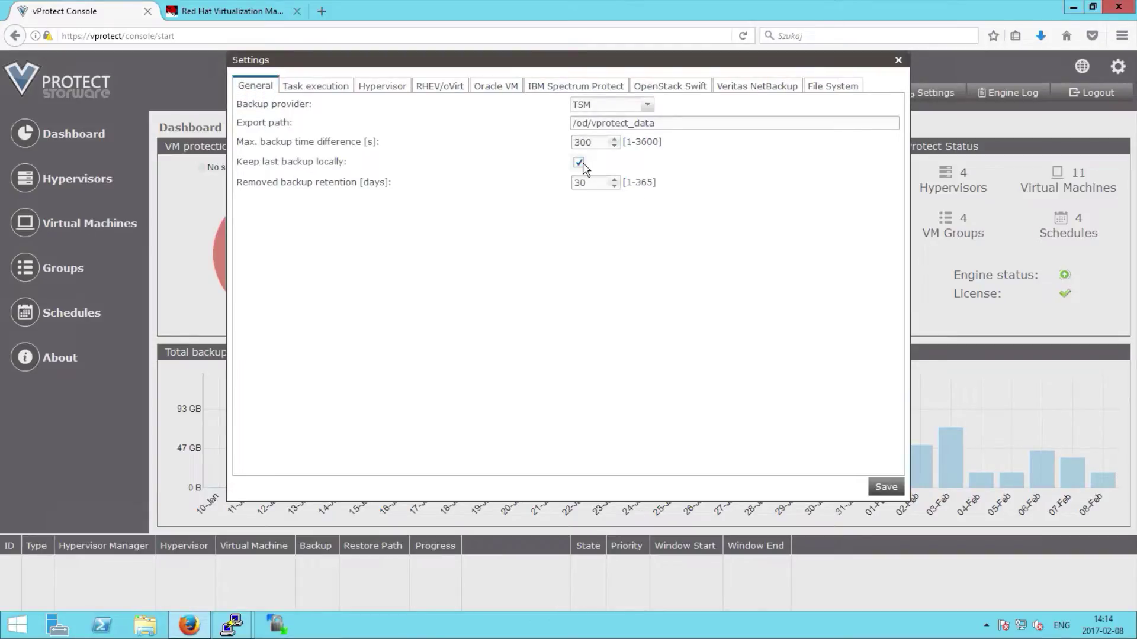
click(886, 488)
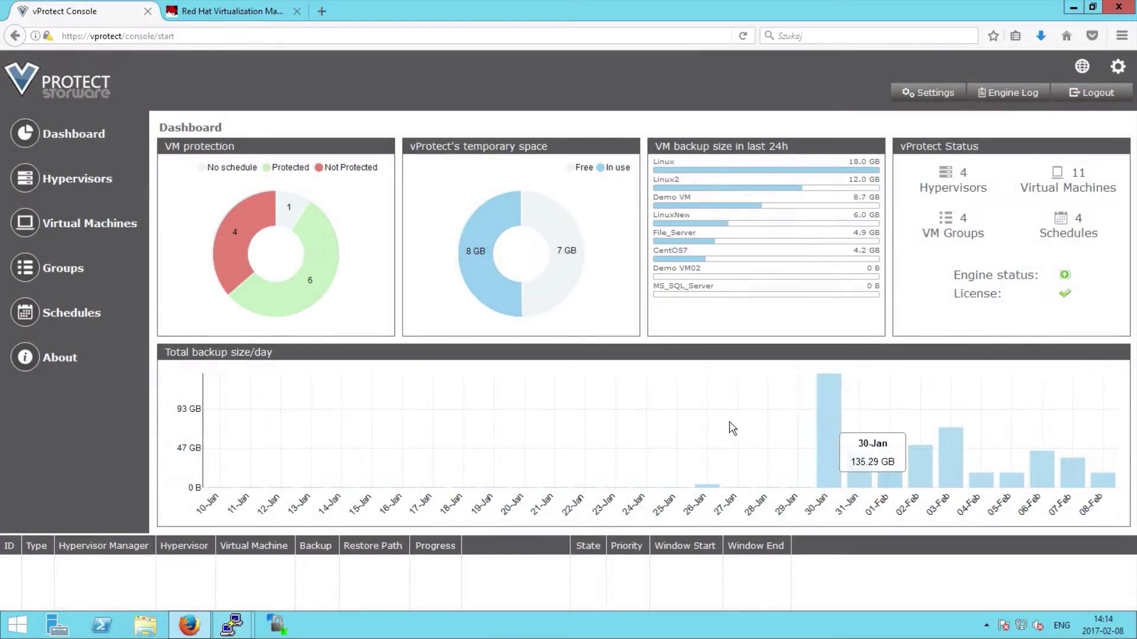
On the Hypervisors page, preview a new Red Hat Enterprise Virtualization manager definition, then discard it.
click(67, 184)
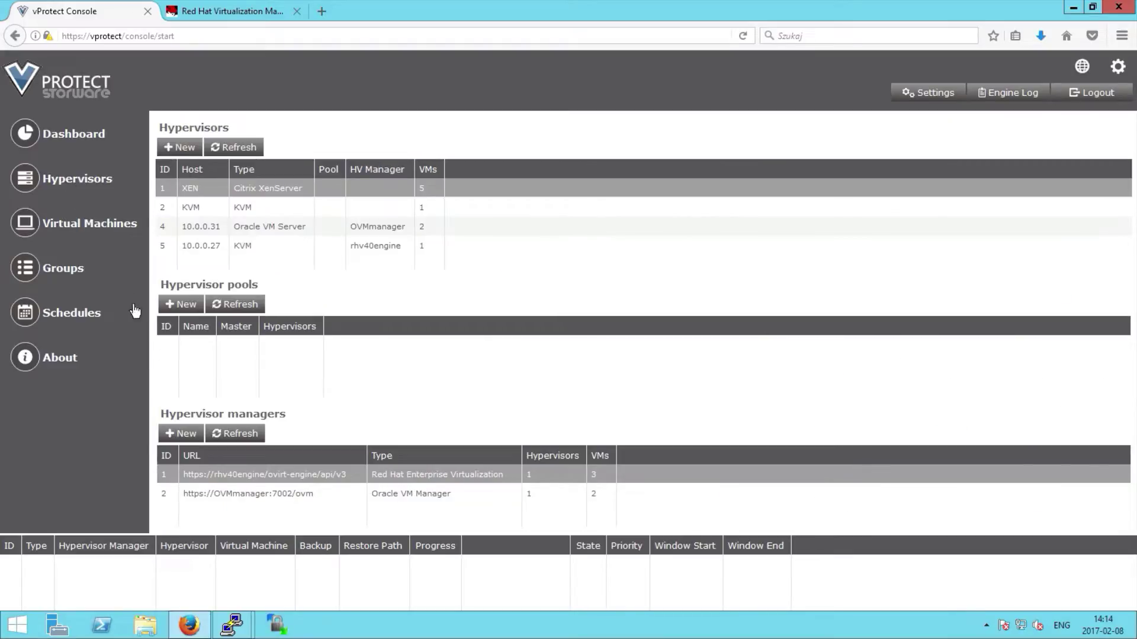
click(186, 434)
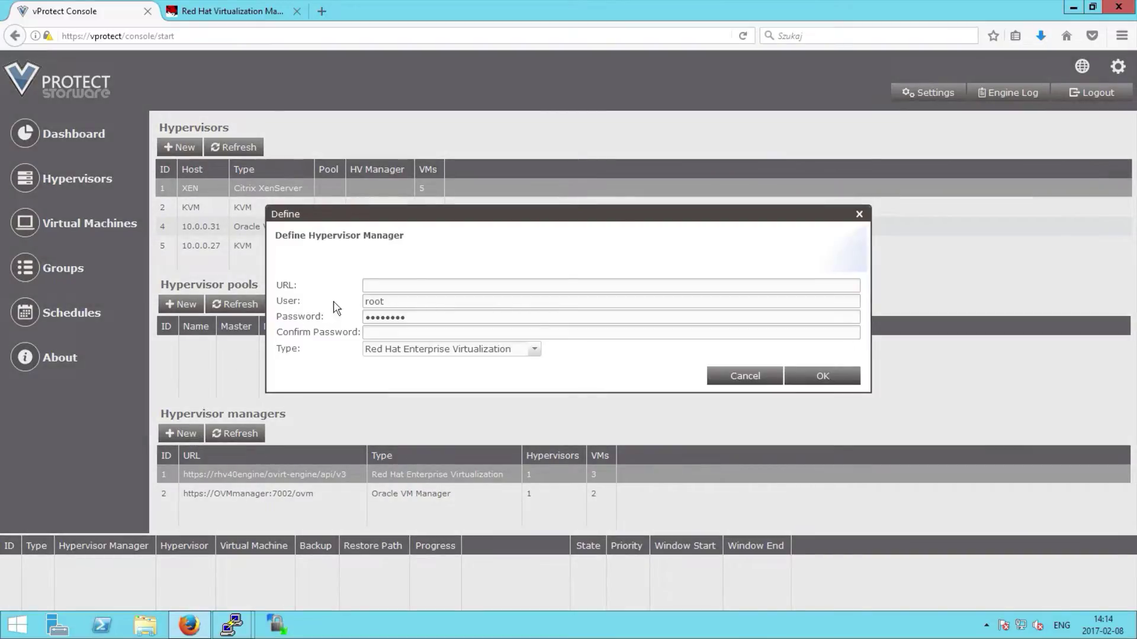
click(400, 286)
click(532, 352)
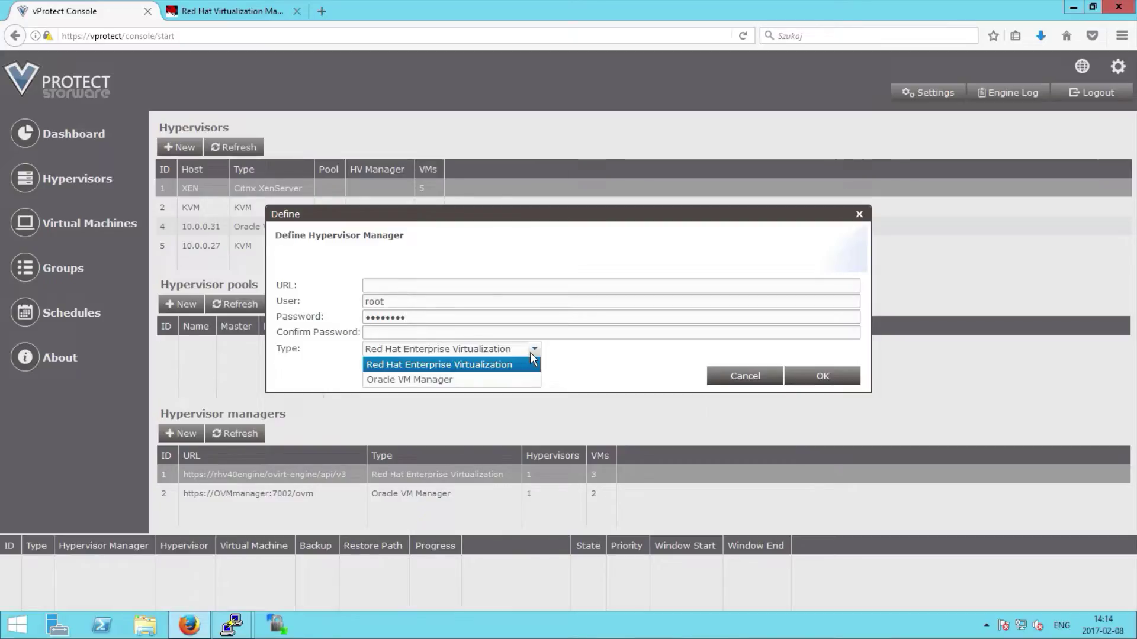
click(573, 359)
click(745, 379)
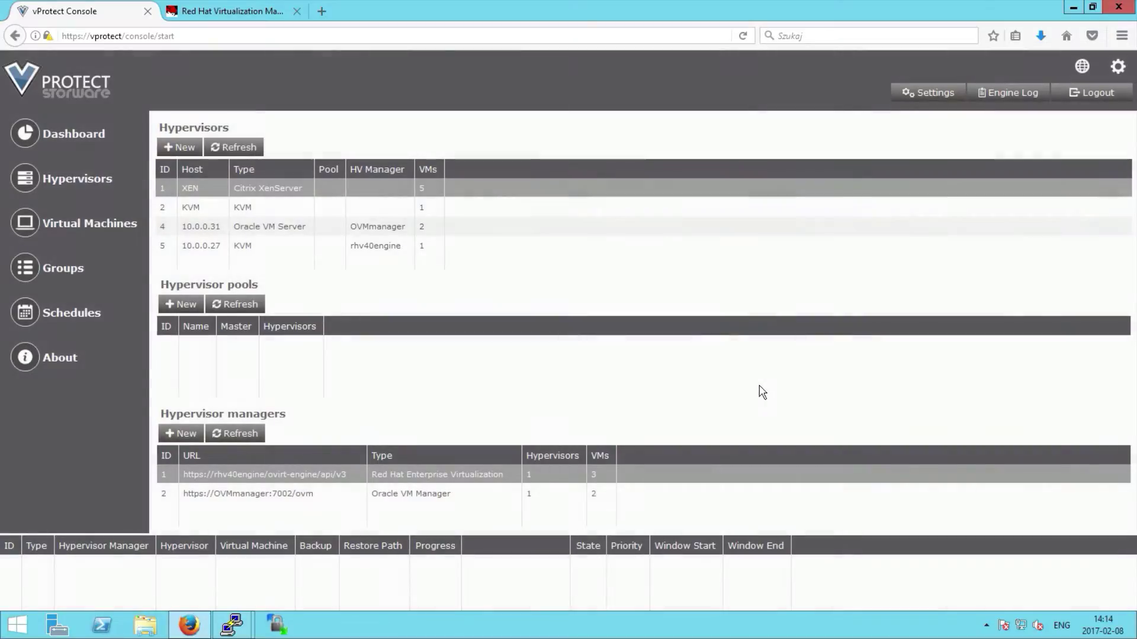
Queue an Index VMs task for the rhv40engine RHV manager.
right_click(360, 477)
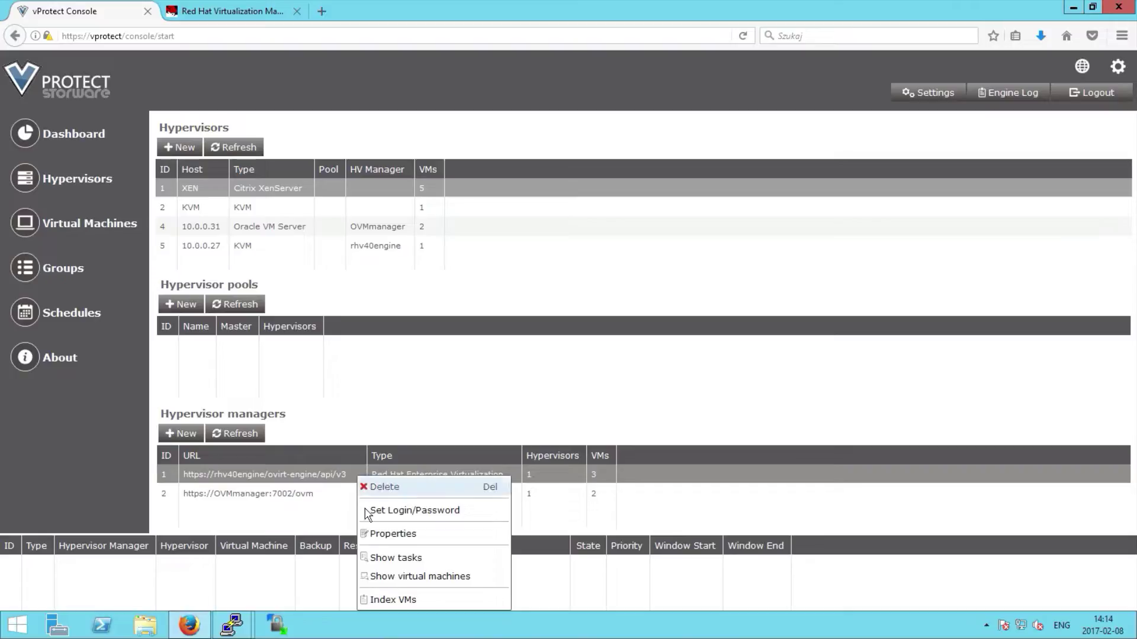
click(395, 601)
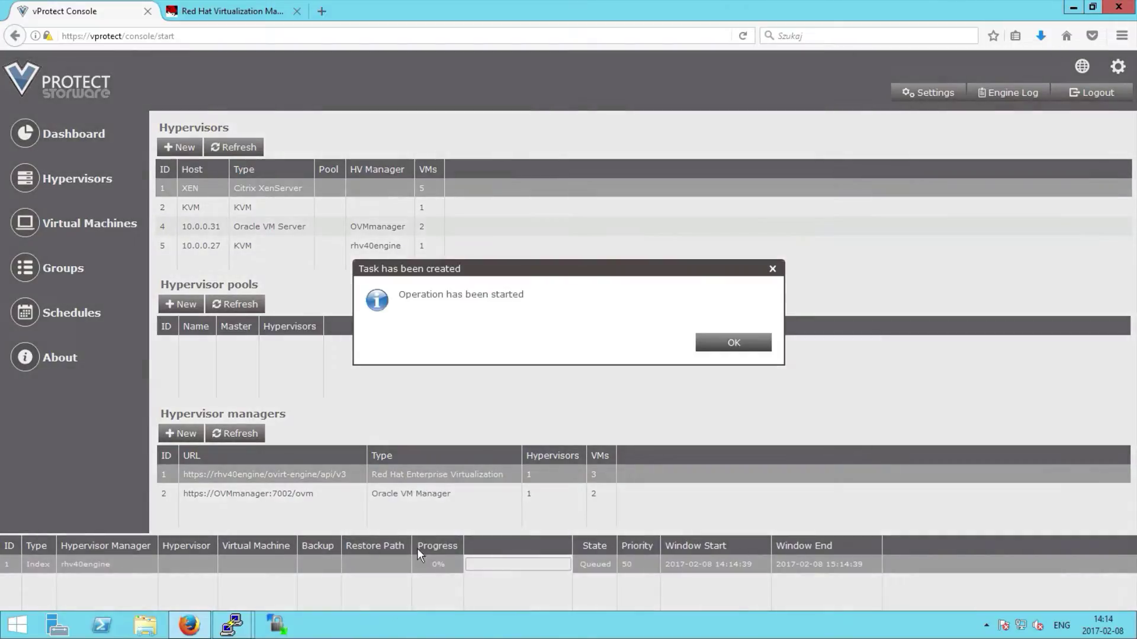
click(733, 346)
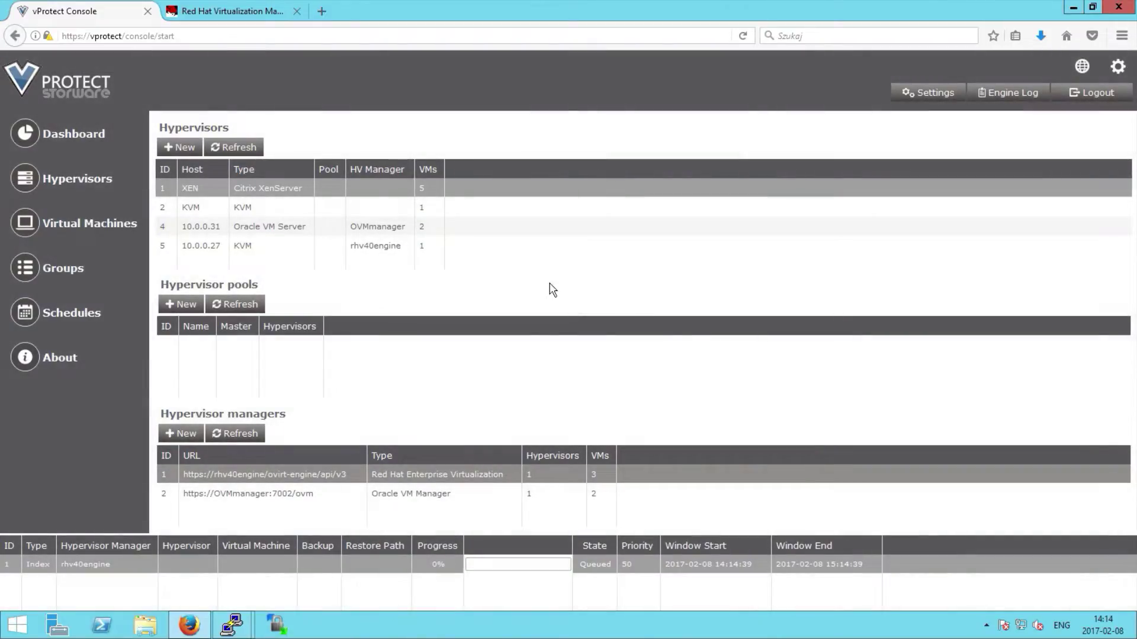
click(194, 155)
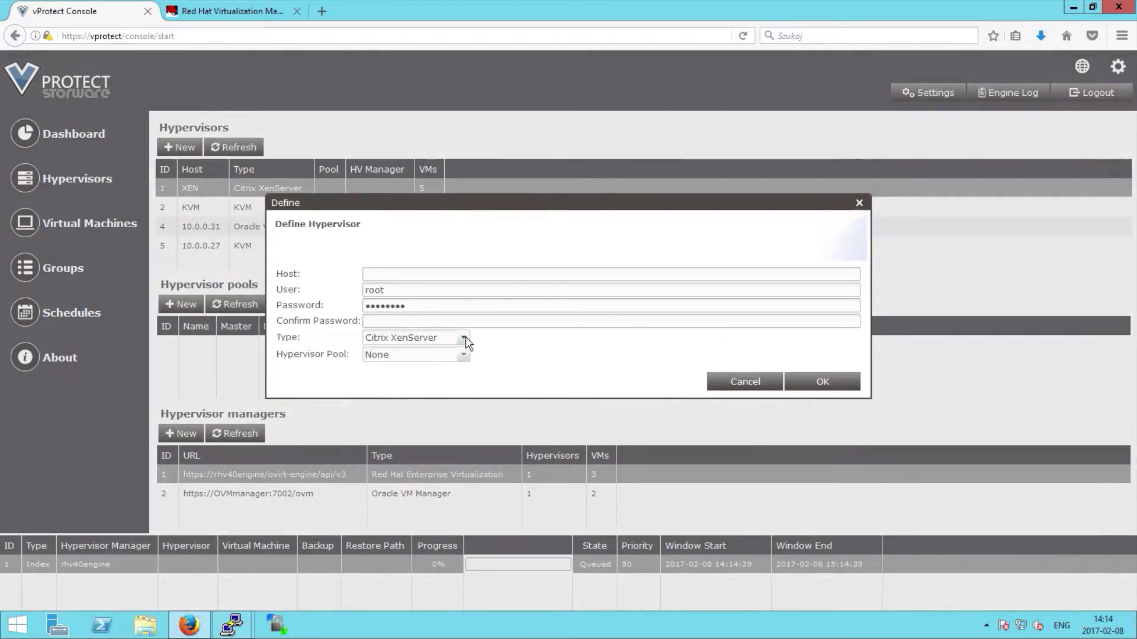
click(463, 338)
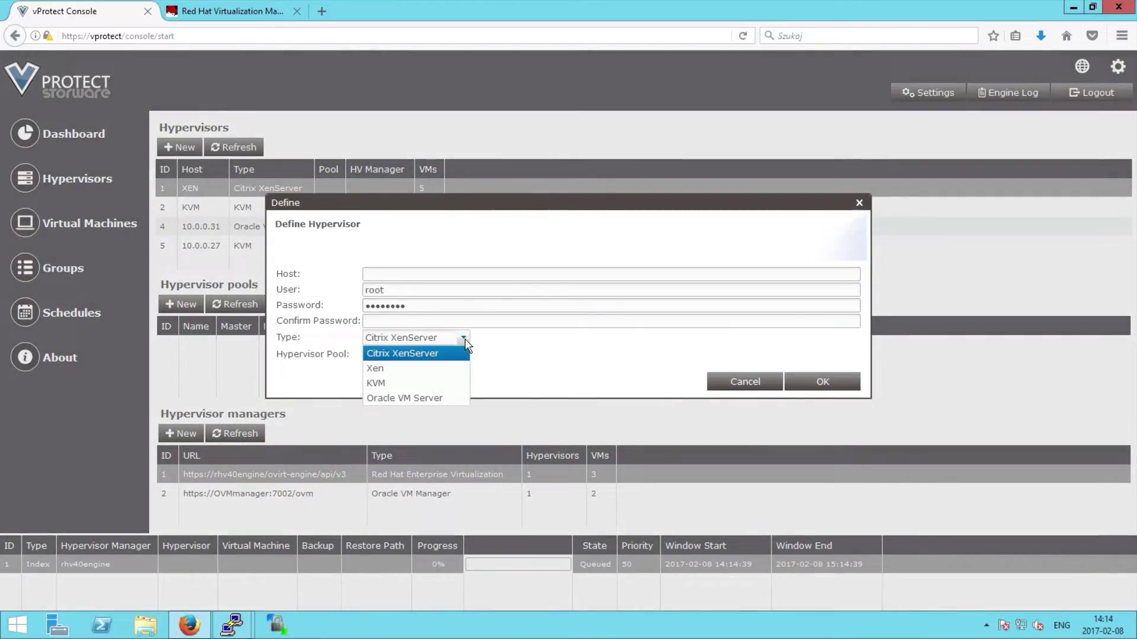
click(435, 383)
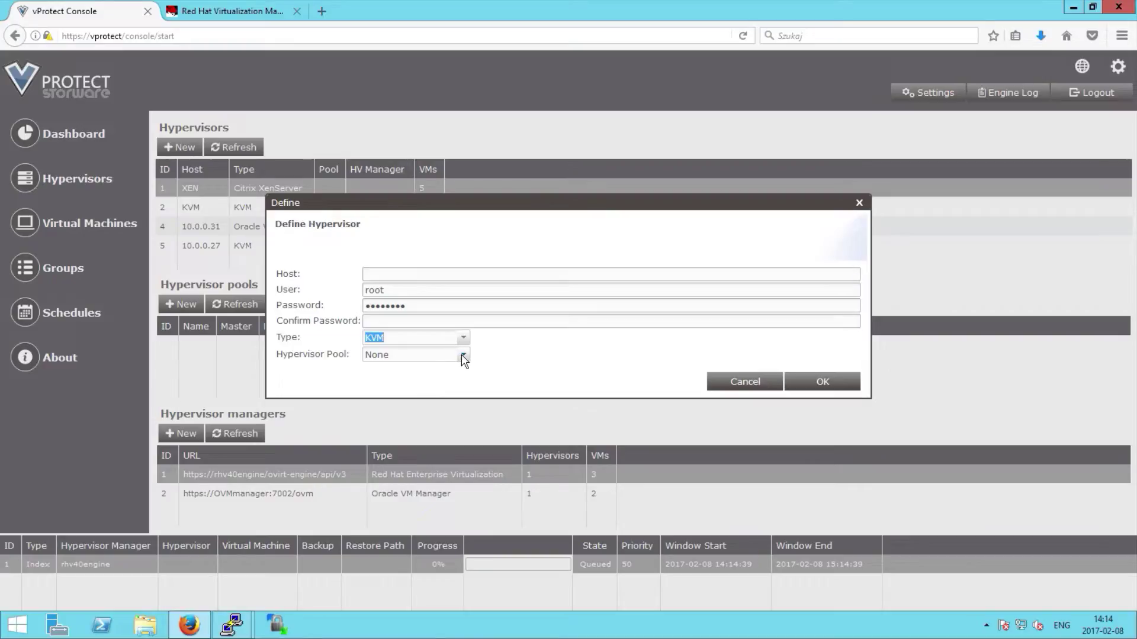
click(436, 278)
click(743, 380)
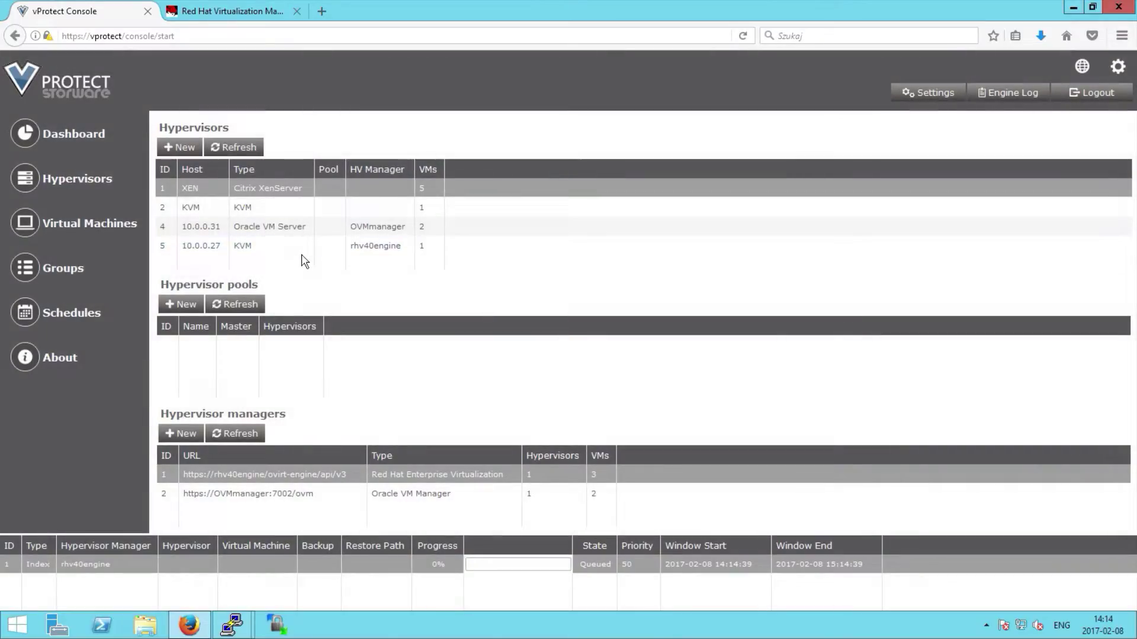
click(298, 250)
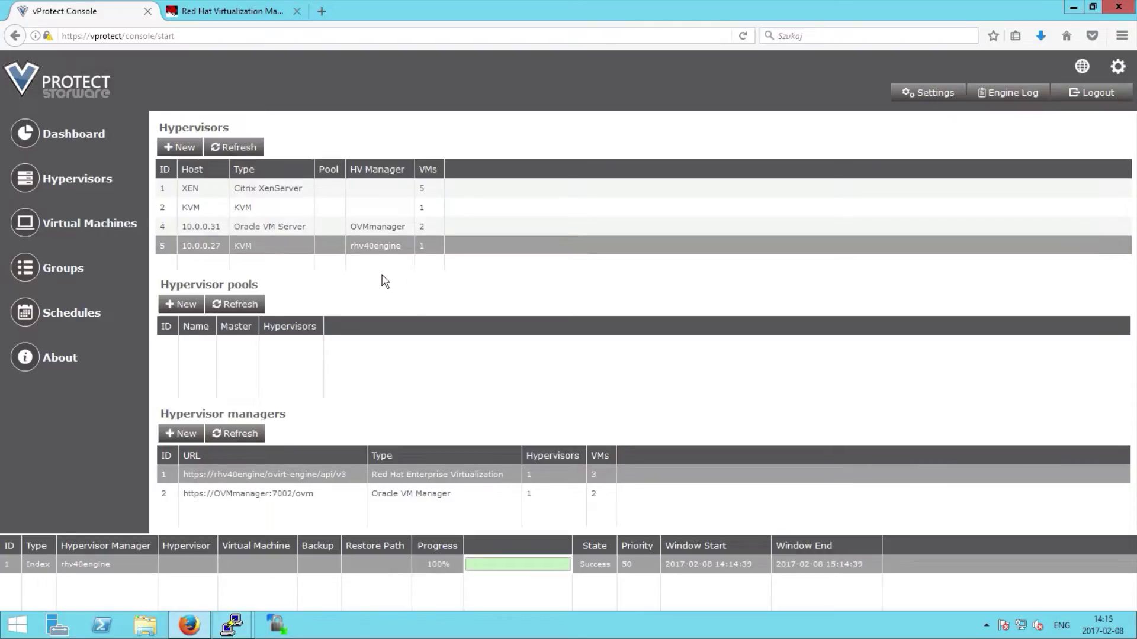
Select the Linux and Linux2 virtual machines and start a backup of them.
click(96, 231)
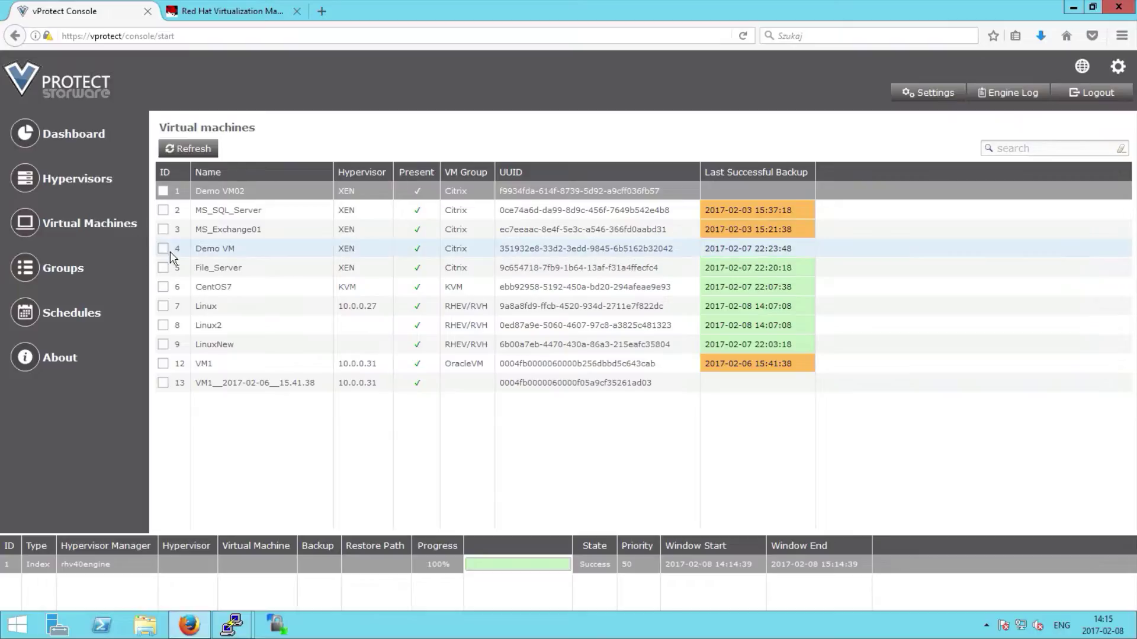
click(163, 307)
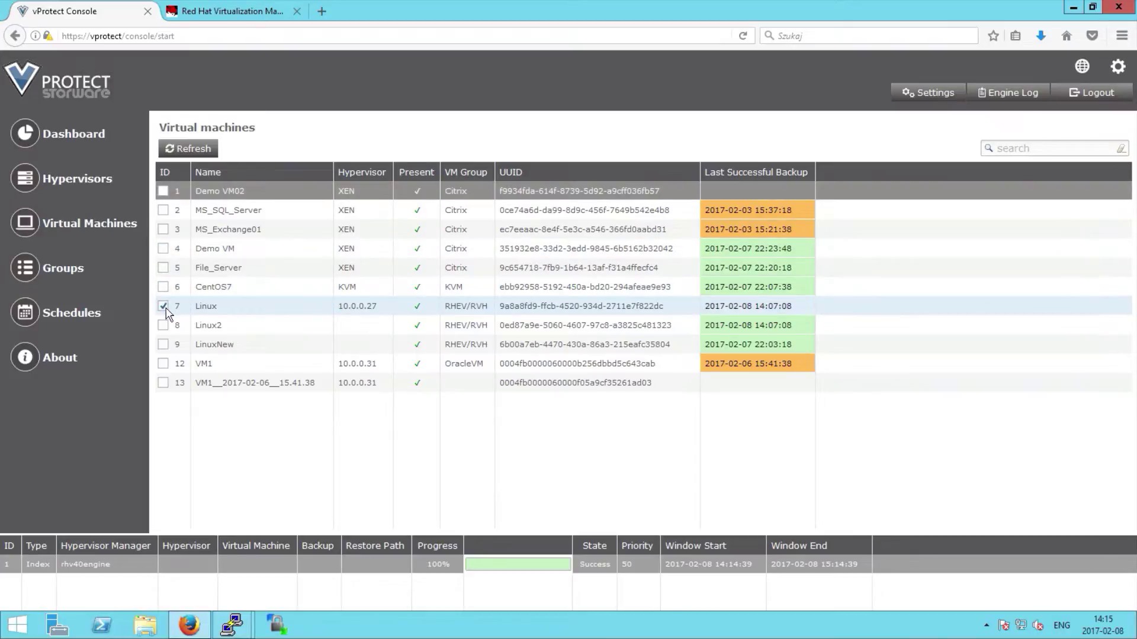
right_click(493, 325)
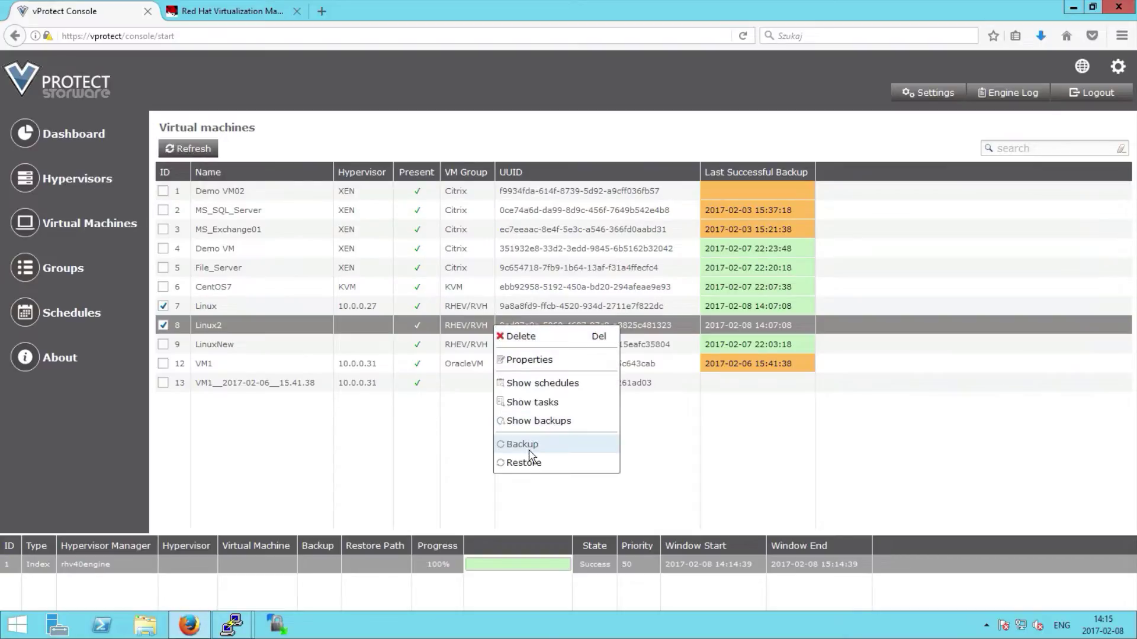
click(522, 445)
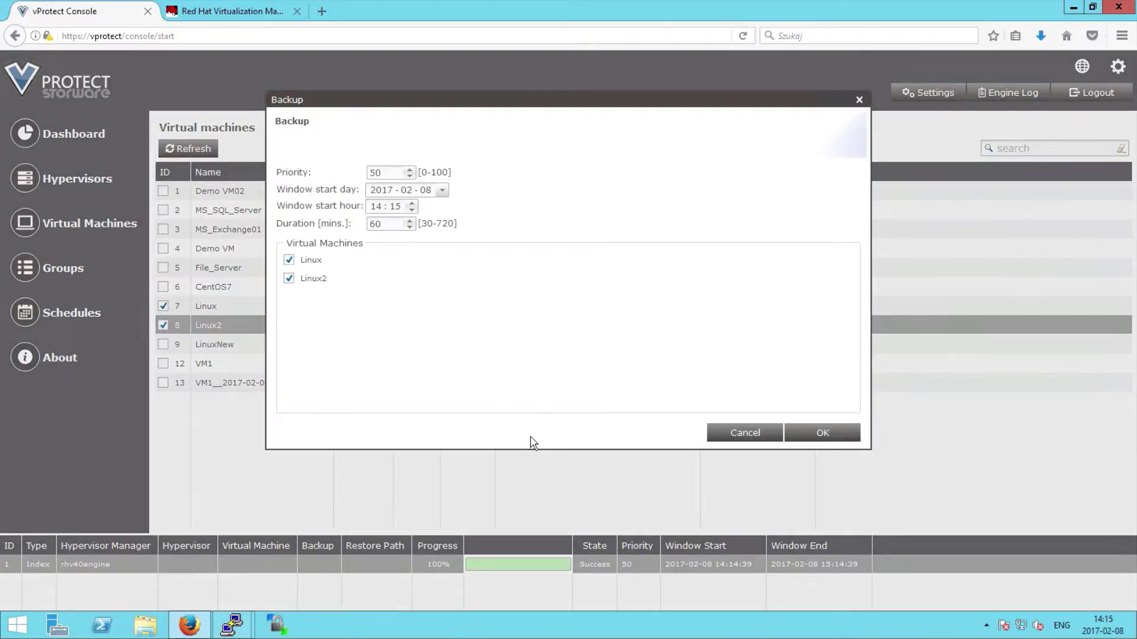
click(442, 191)
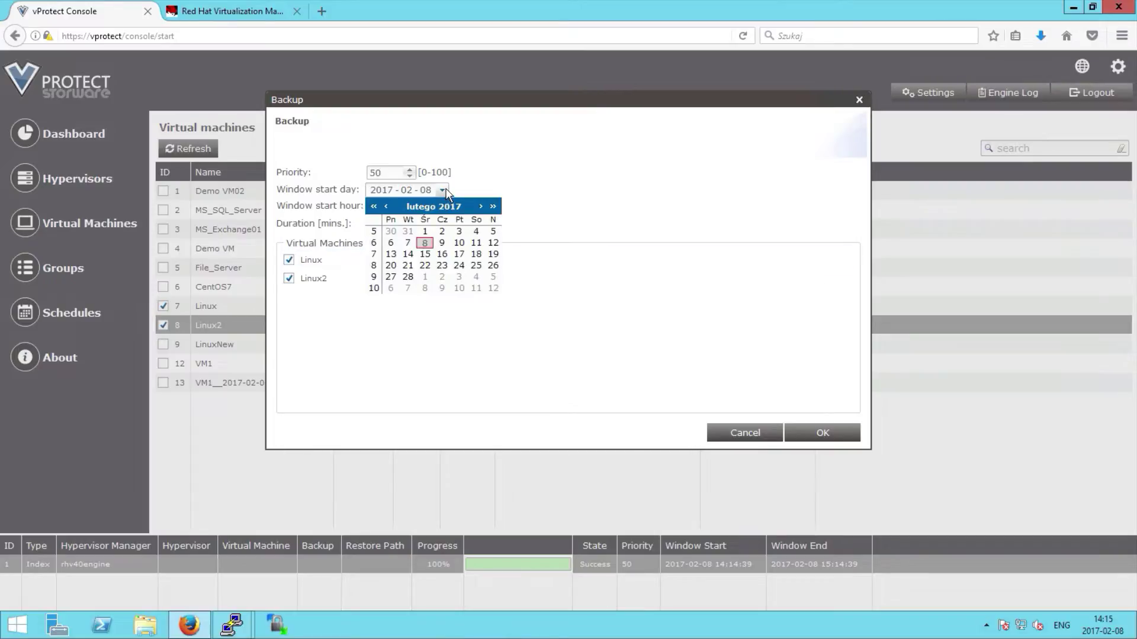
click(473, 150)
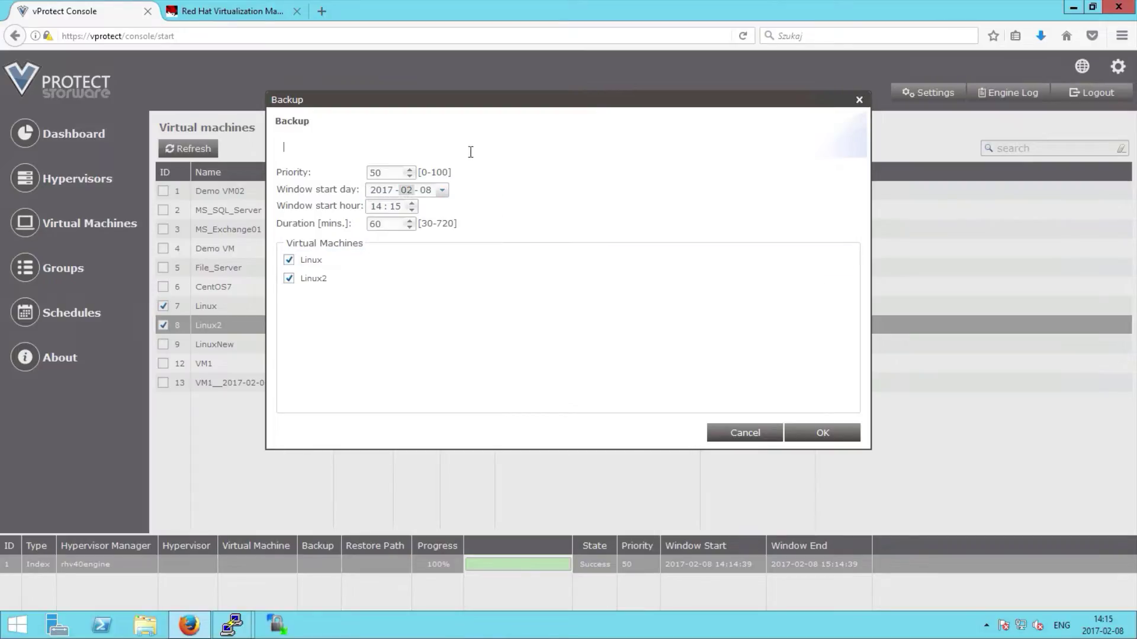
click(383, 208)
click(386, 225)
click(562, 281)
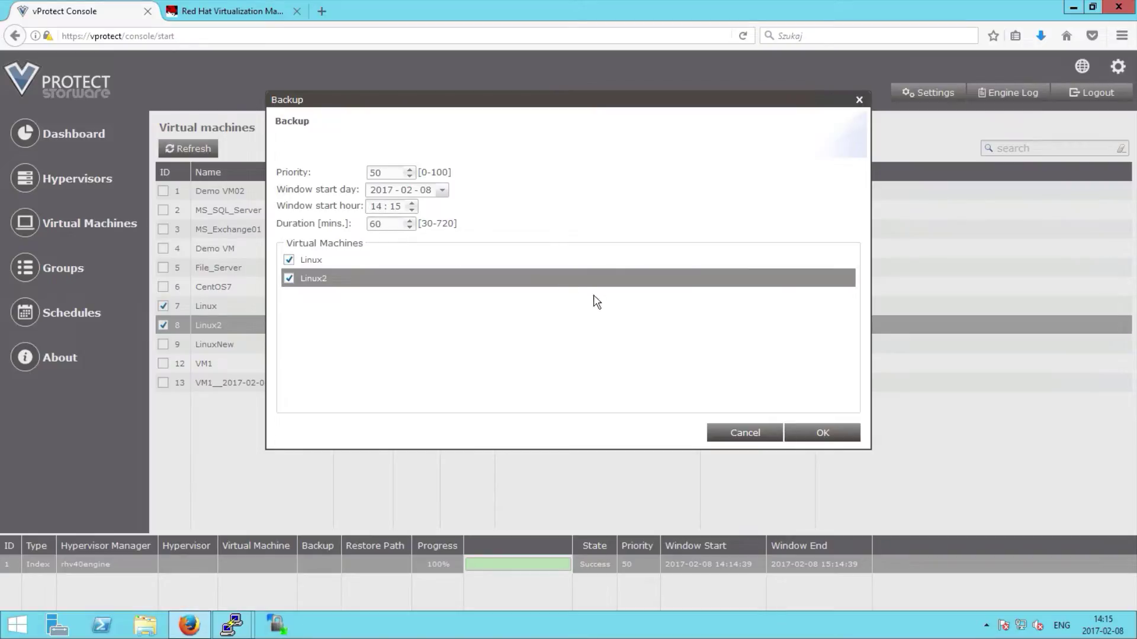
click(819, 435)
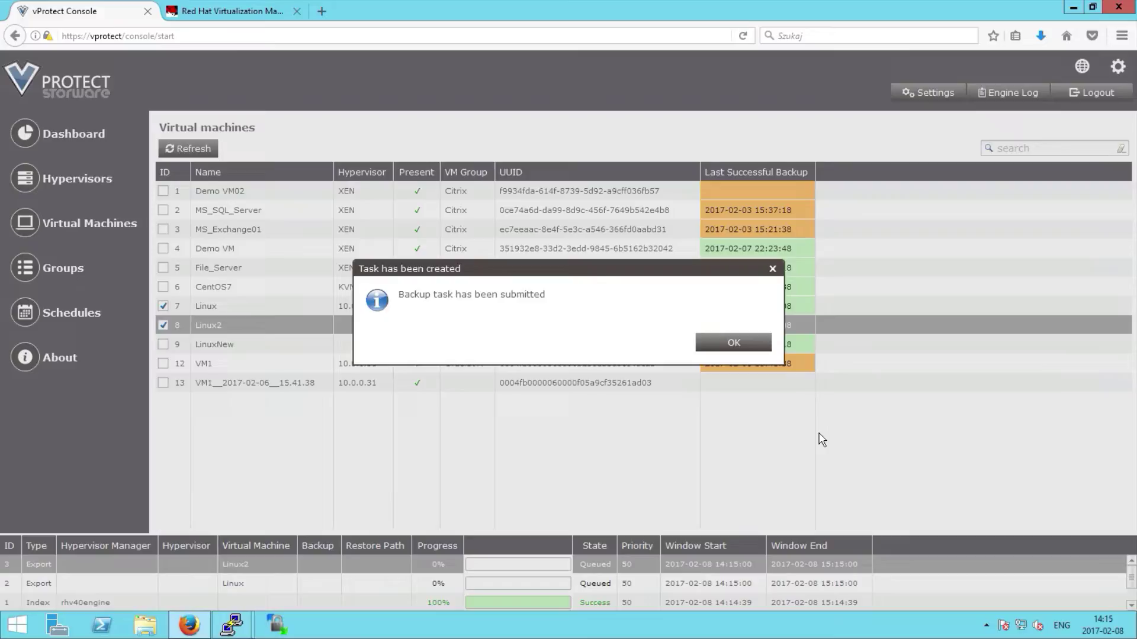
click(734, 343)
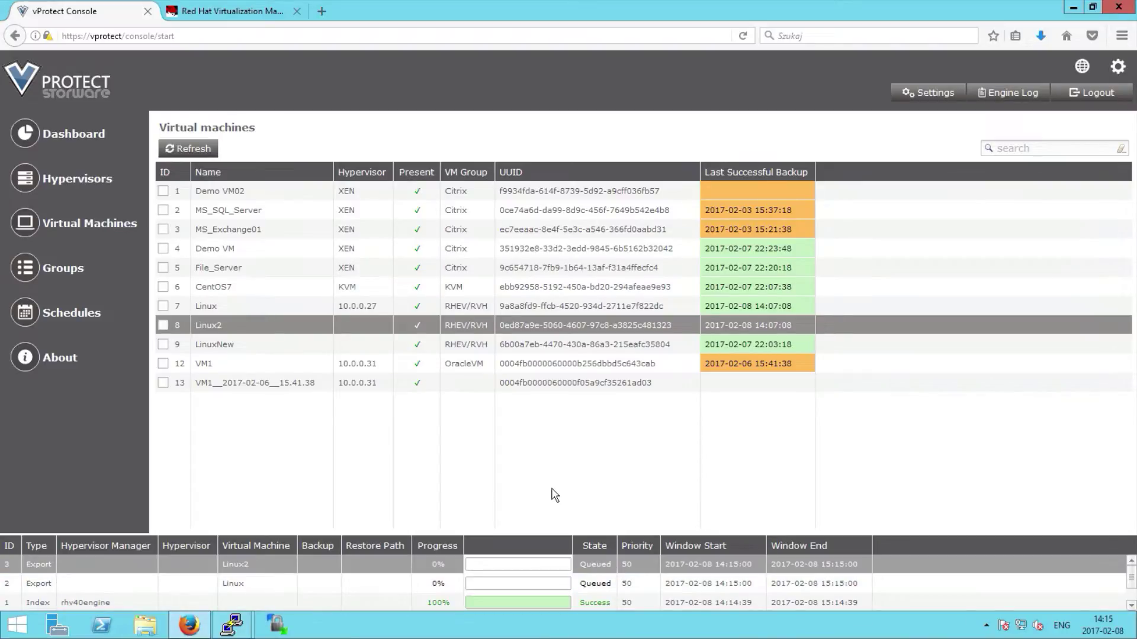
click(232, 11)
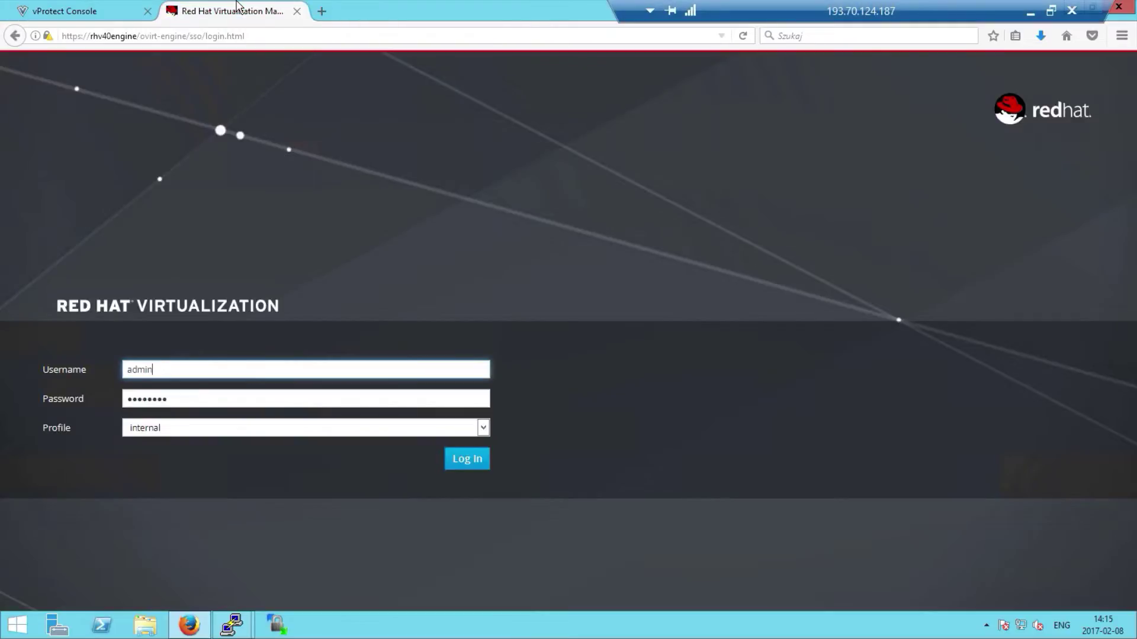
Log in to Red Hat Virtualization Manager and view the Linux VM's snapshots.
click(473, 463)
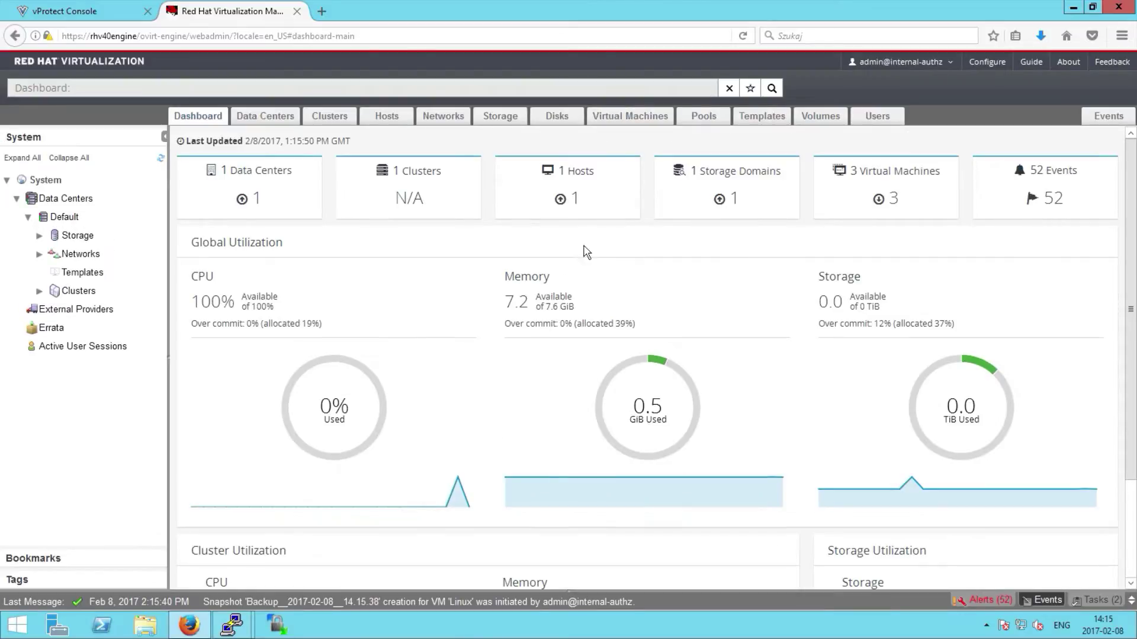
click(635, 122)
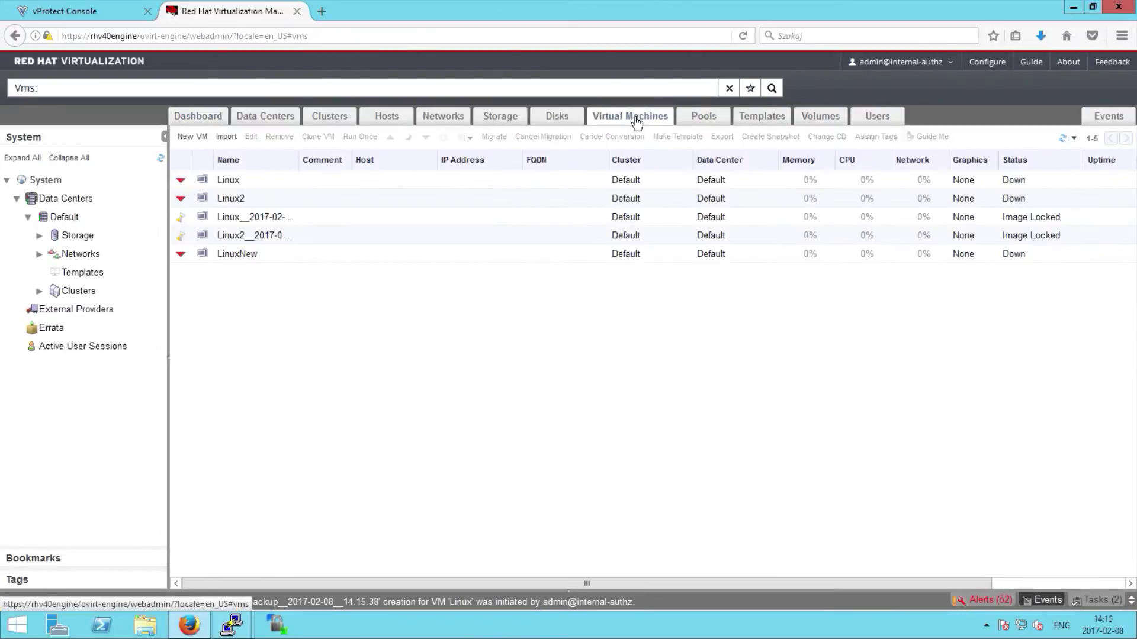
click(260, 181)
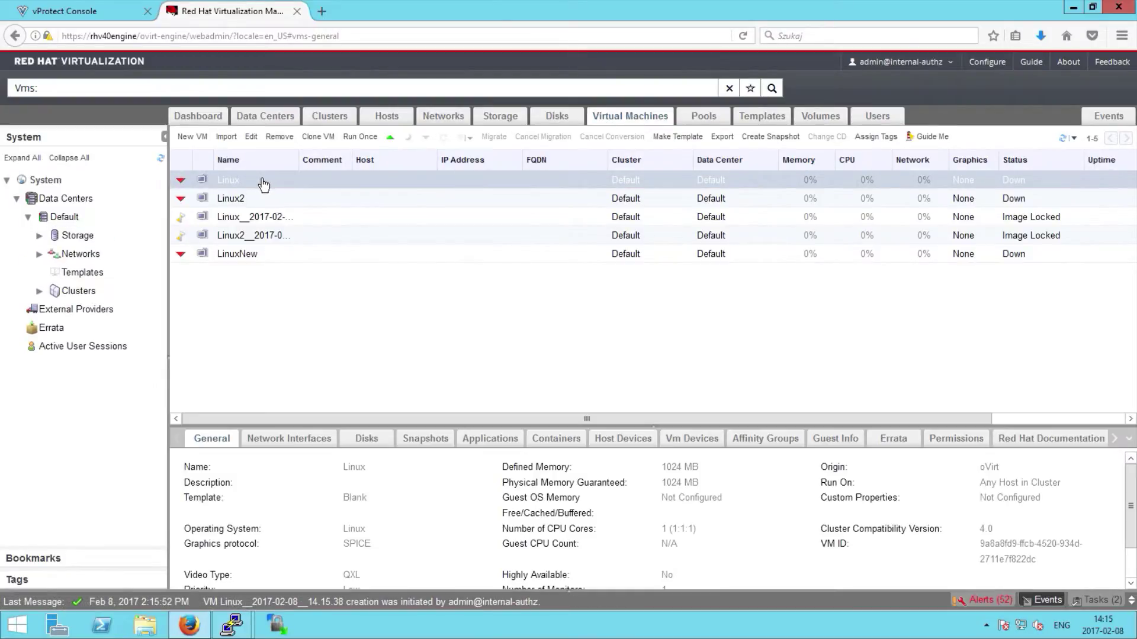
click(437, 440)
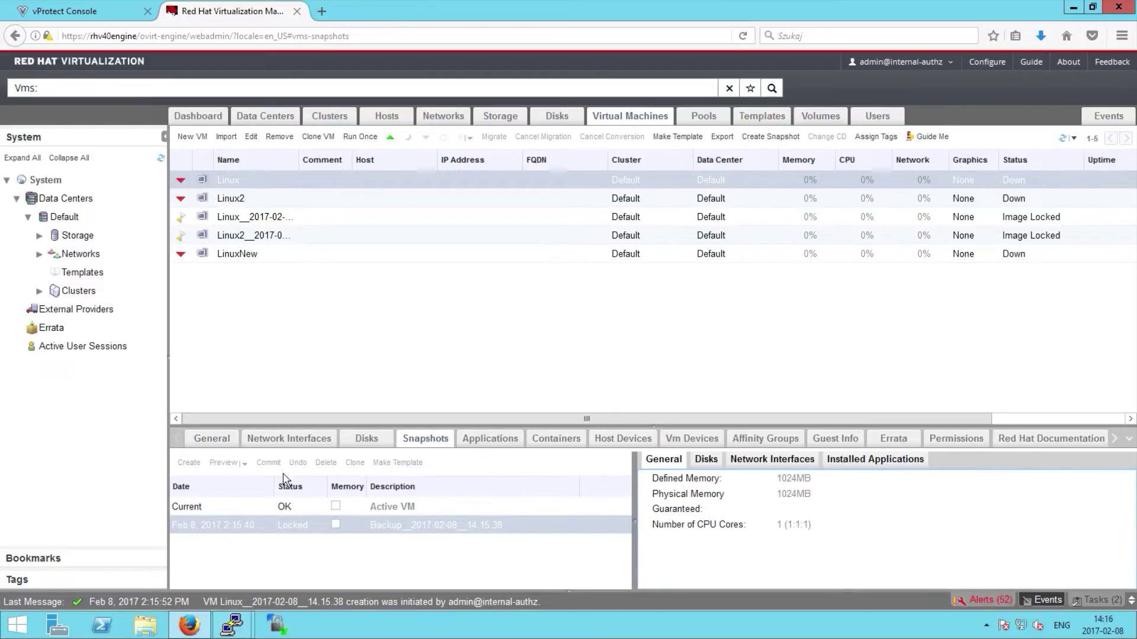
Inspect the Linux and Linux2 __2017-02-08__14.15.38 clones and Linux2's backup snapshot.
drag(273, 483, 314, 484)
drag(300, 159, 402, 160)
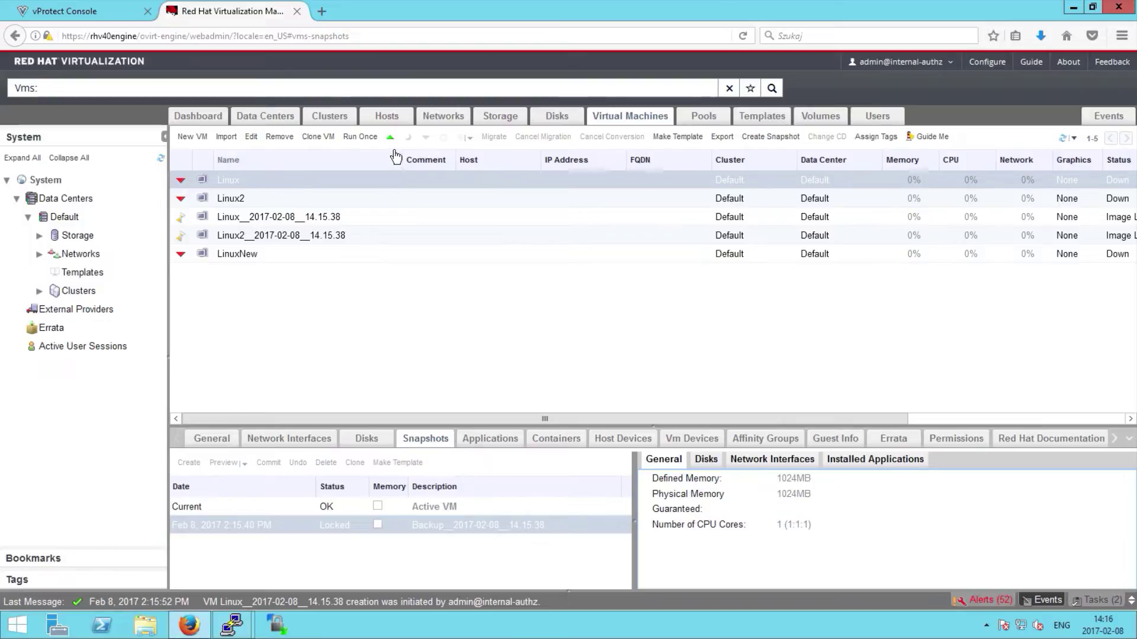
click(346, 222)
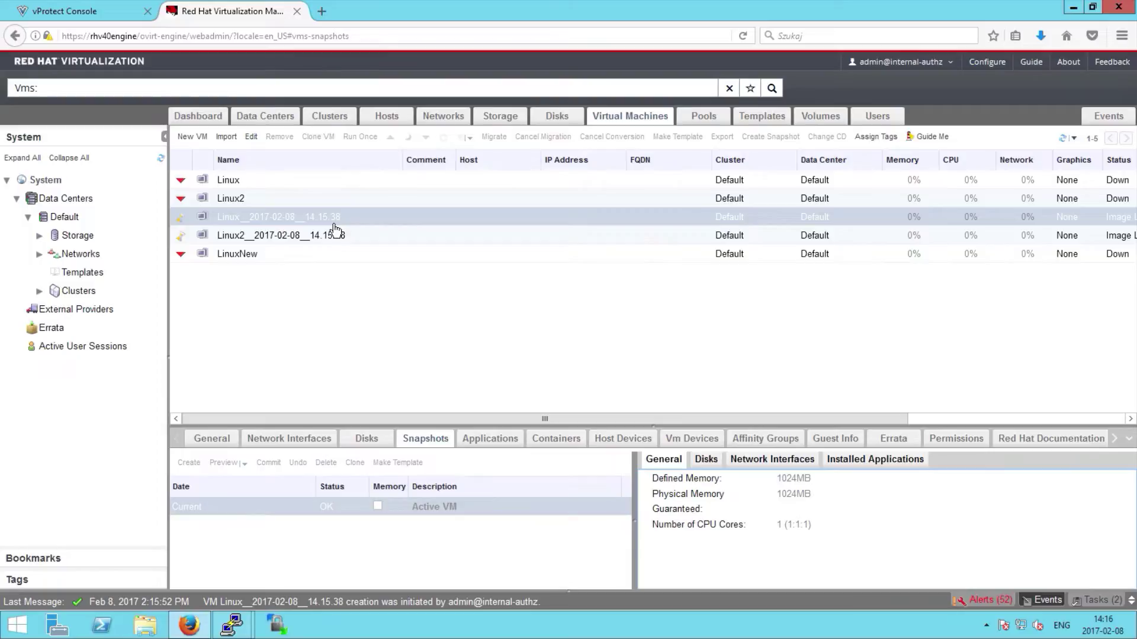
click(335, 234)
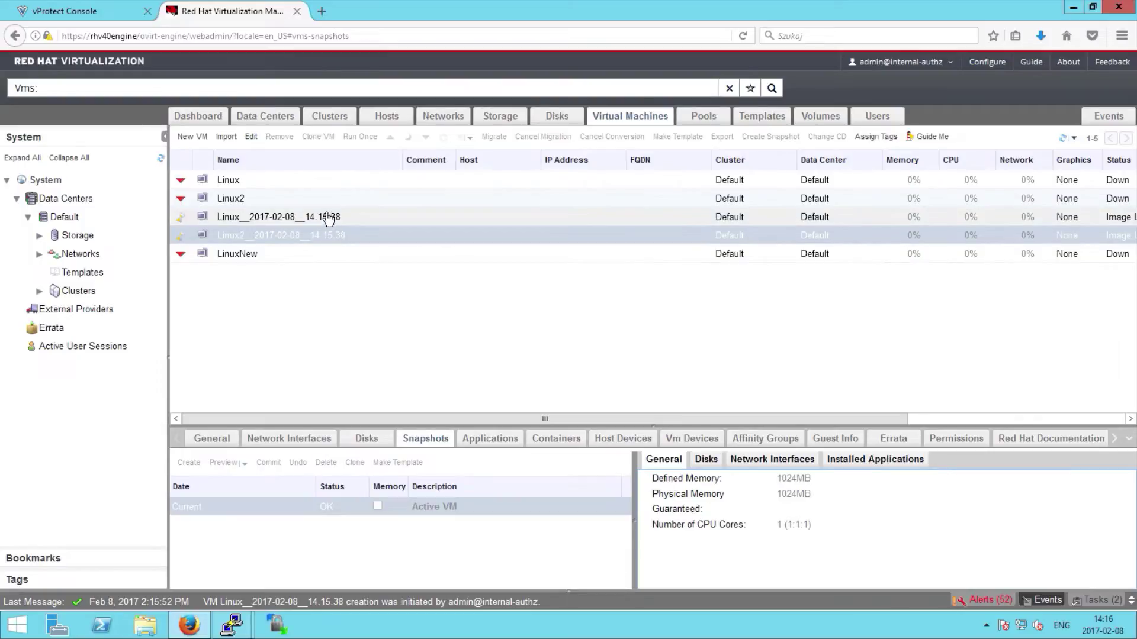
click(320, 205)
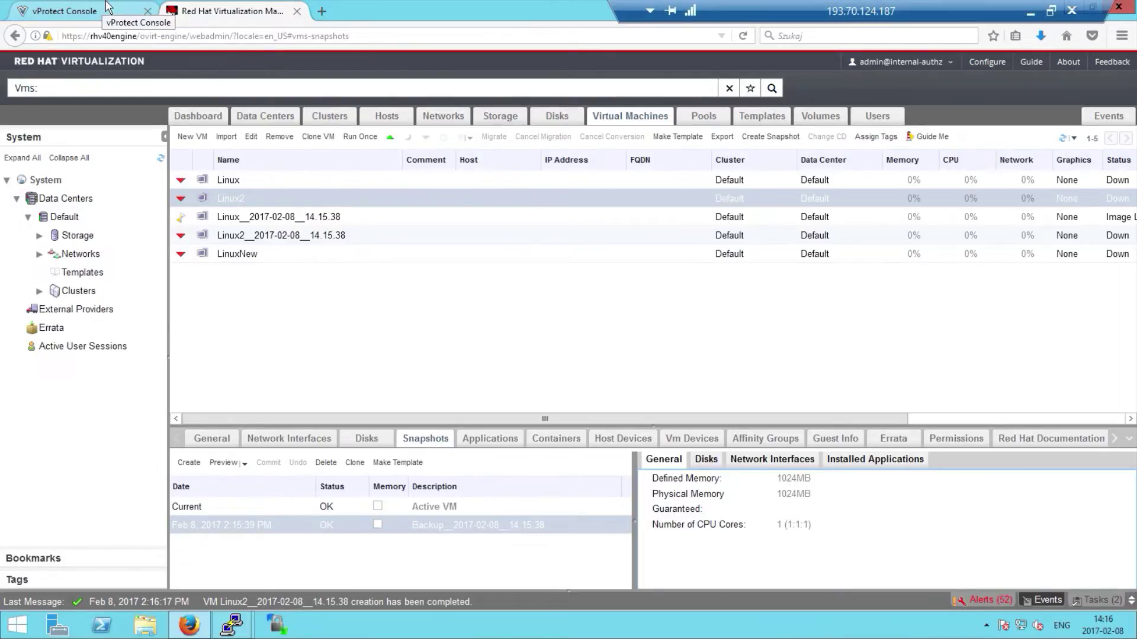
Back in vProtect Console, show the Virtual Machine Groups page, cancelling a new-group definition.
click(107, 6)
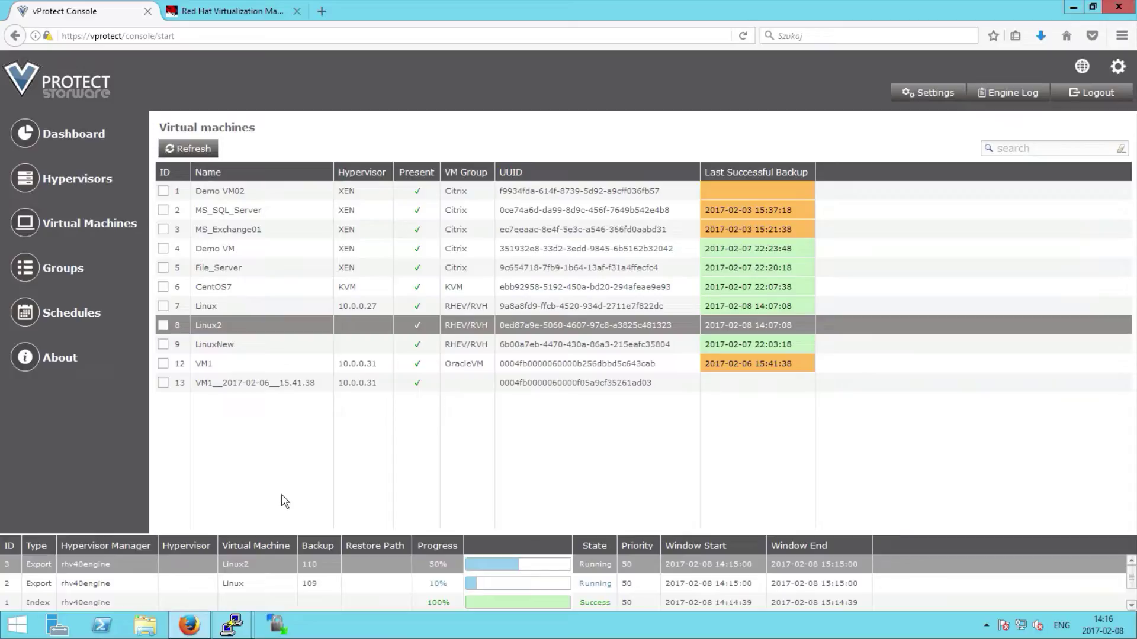
click(73, 270)
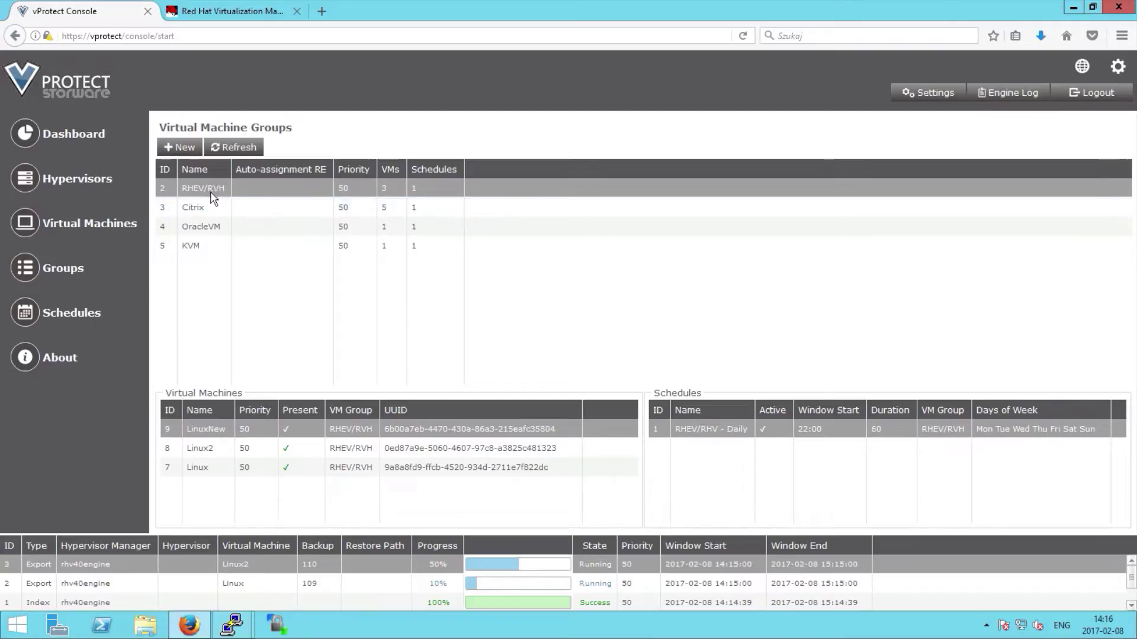
click(184, 147)
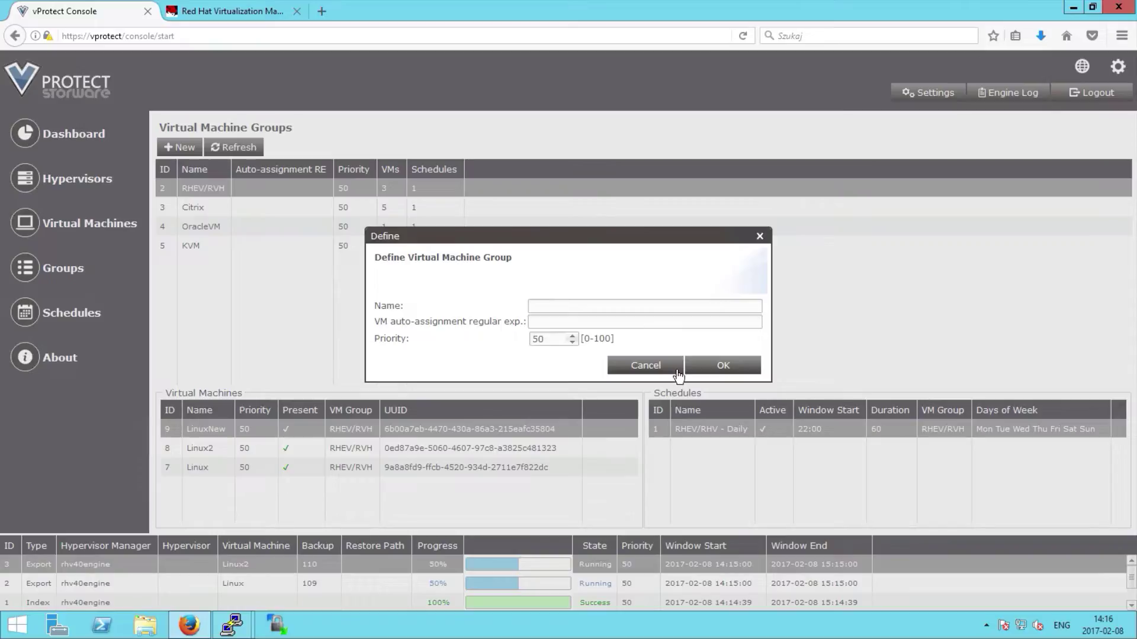
click(645, 366)
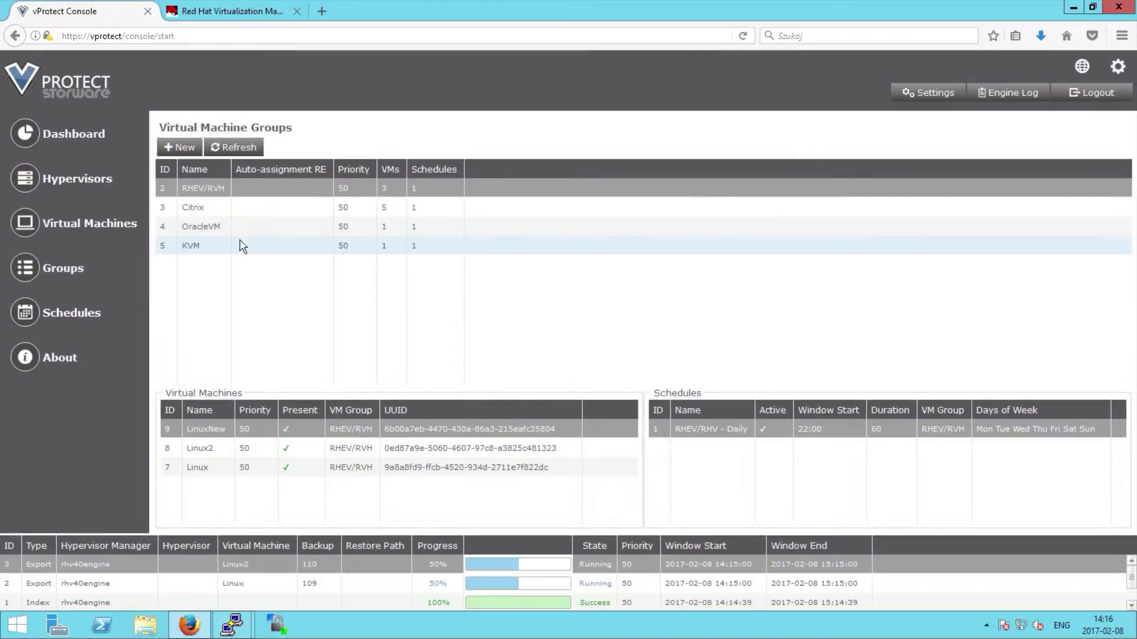
Review the RHEV/RVH group's VMs (LinuxNew, Linux2, Linux), then show the RHEV/RHV - Daily schedule.
right_click(215, 189)
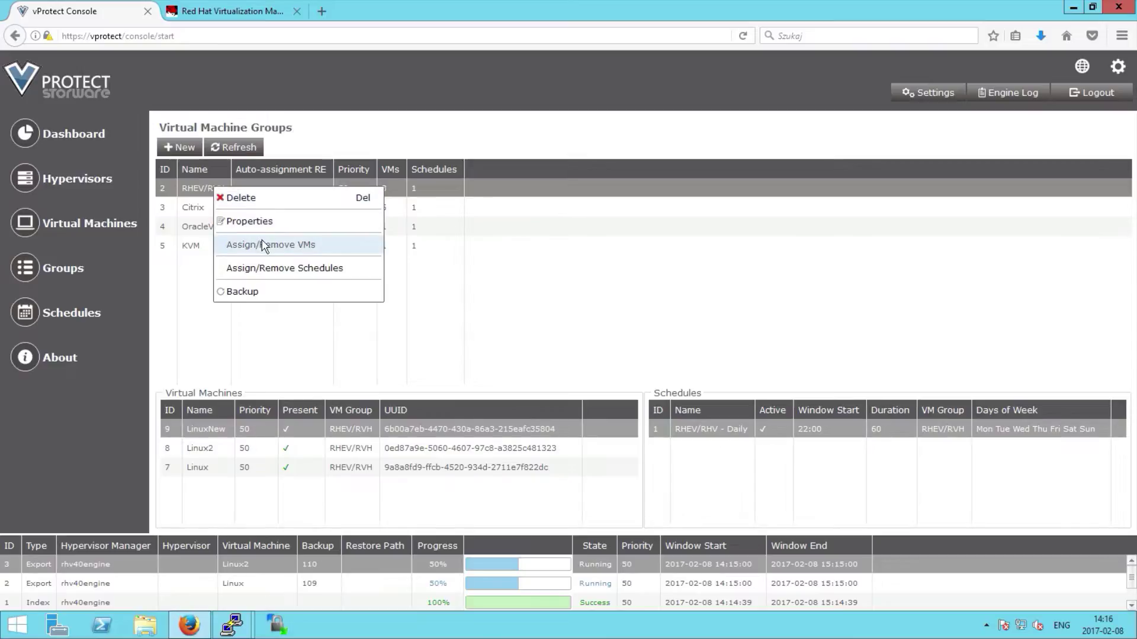
click(262, 241)
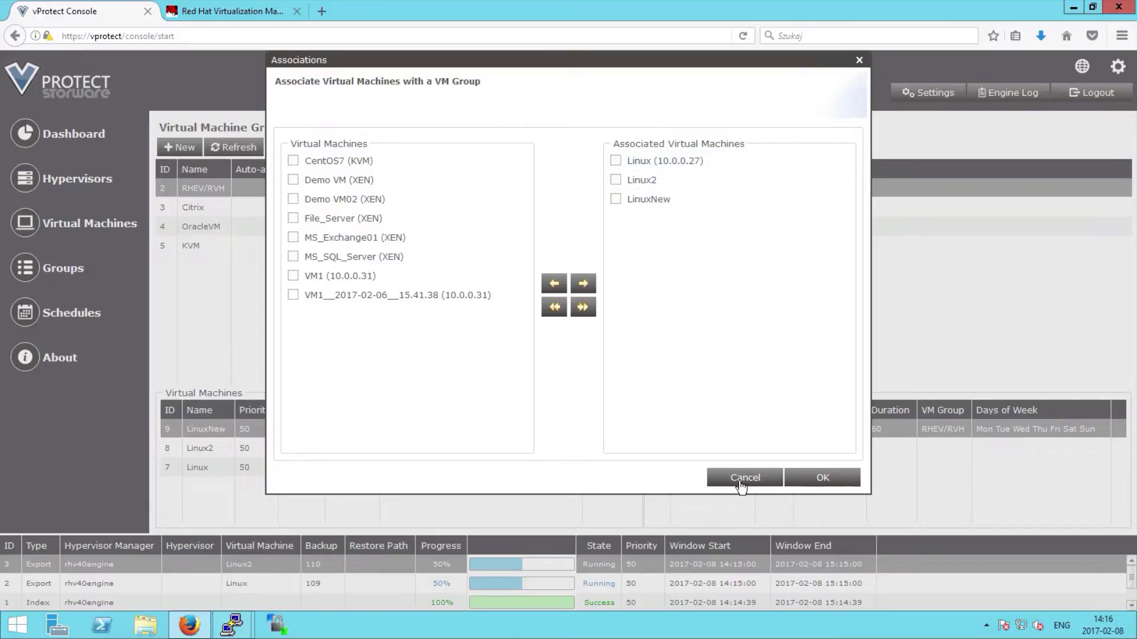
click(741, 484)
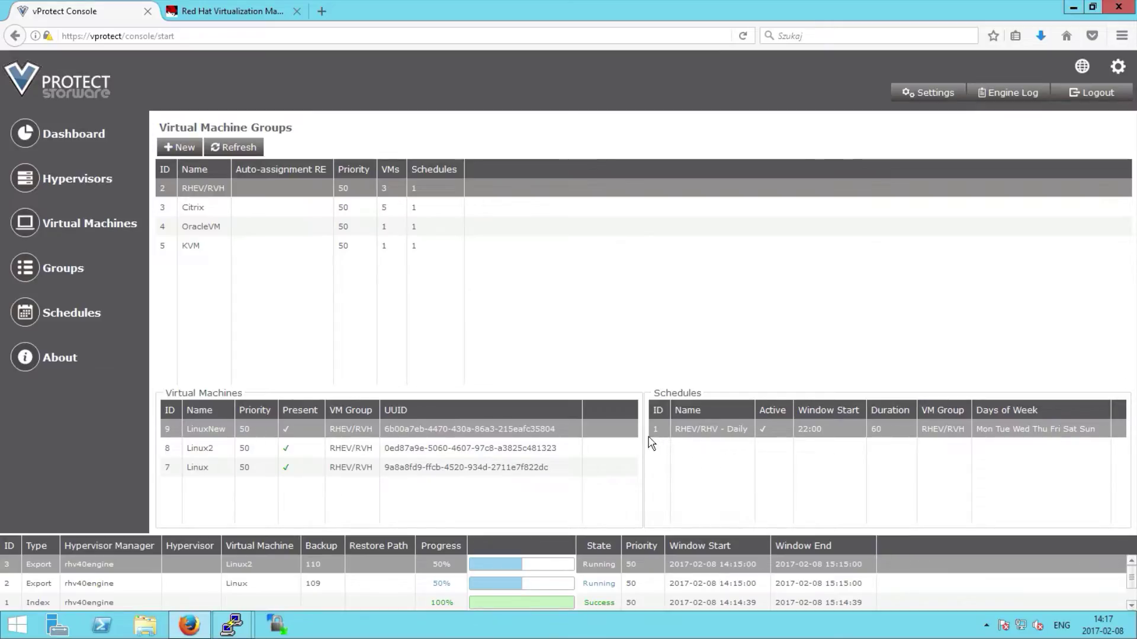
click(54, 317)
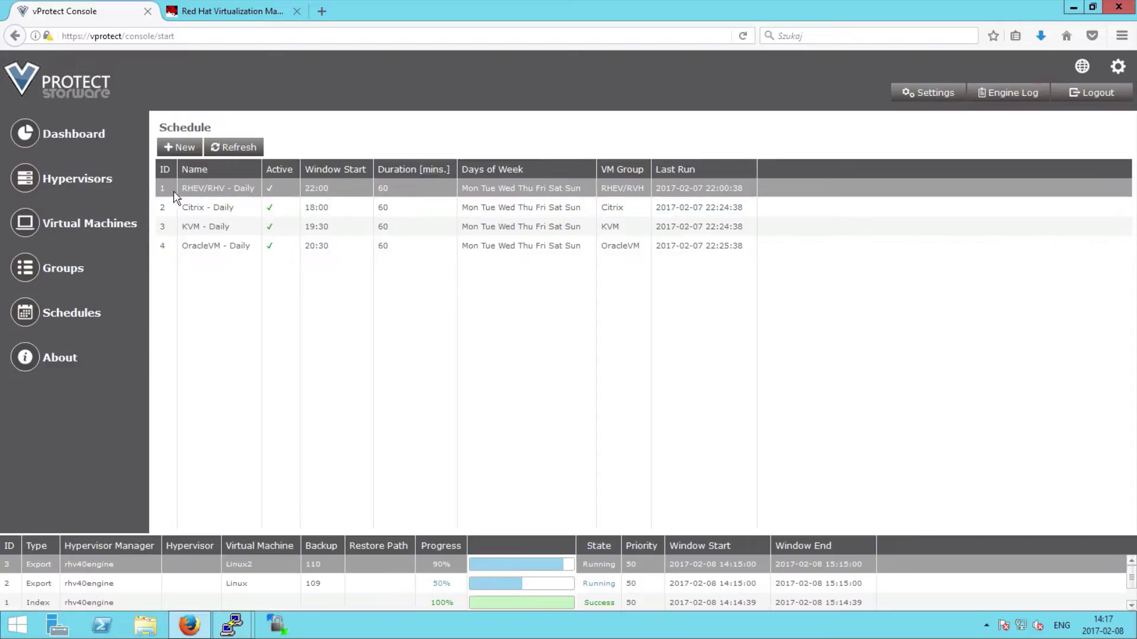
click(186, 148)
click(508, 172)
text(DAILY)
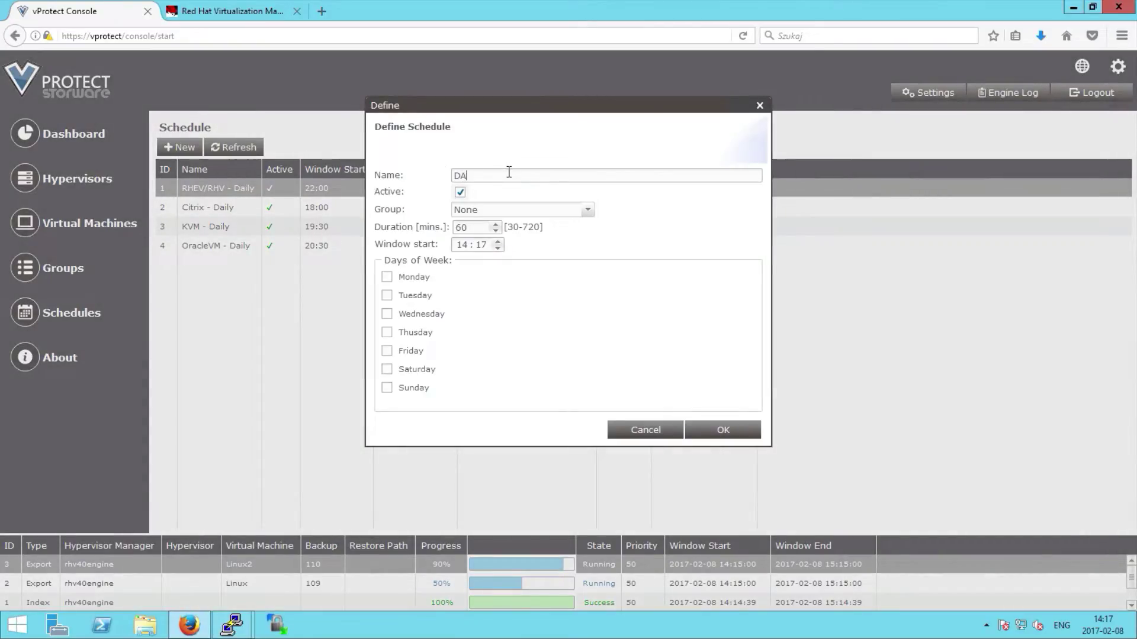
click(570, 213)
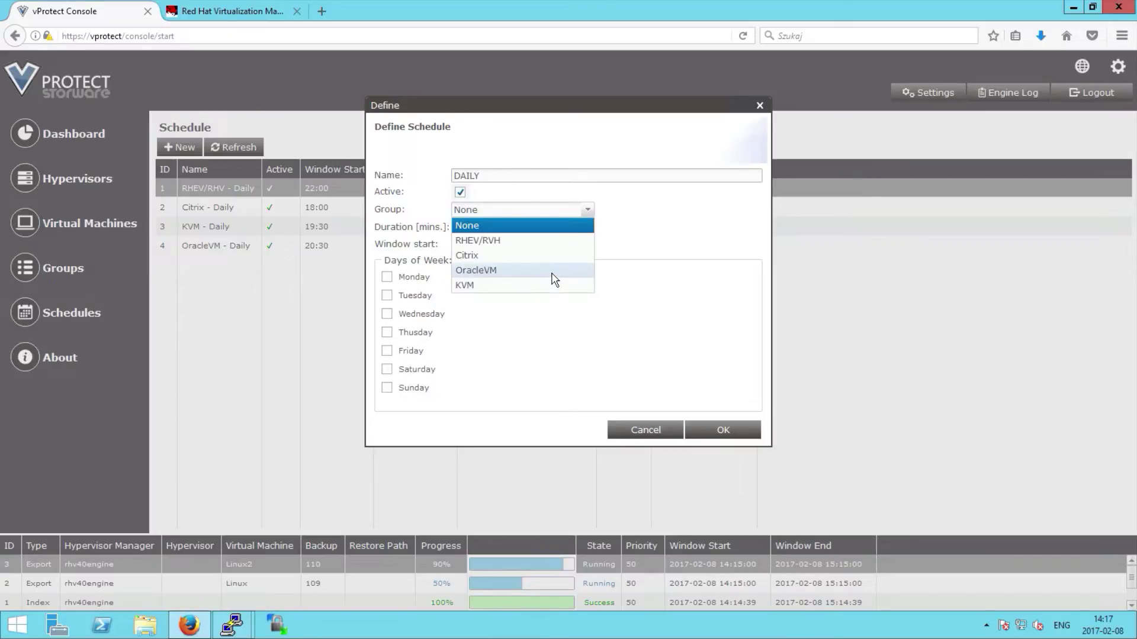
click(550, 241)
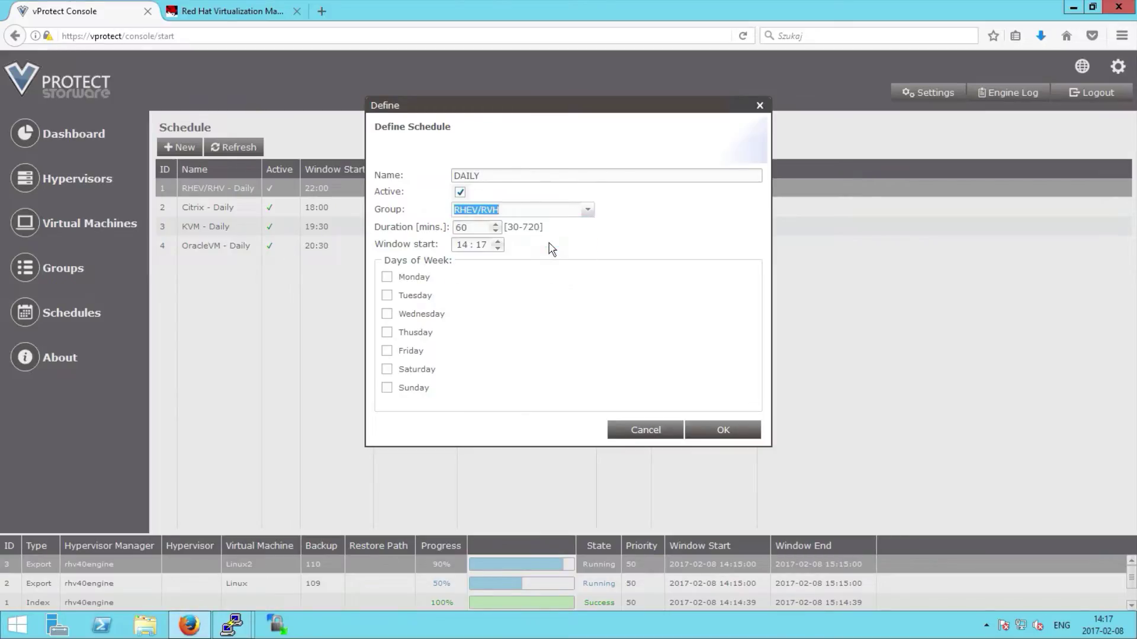
click(386, 278)
click(386, 296)
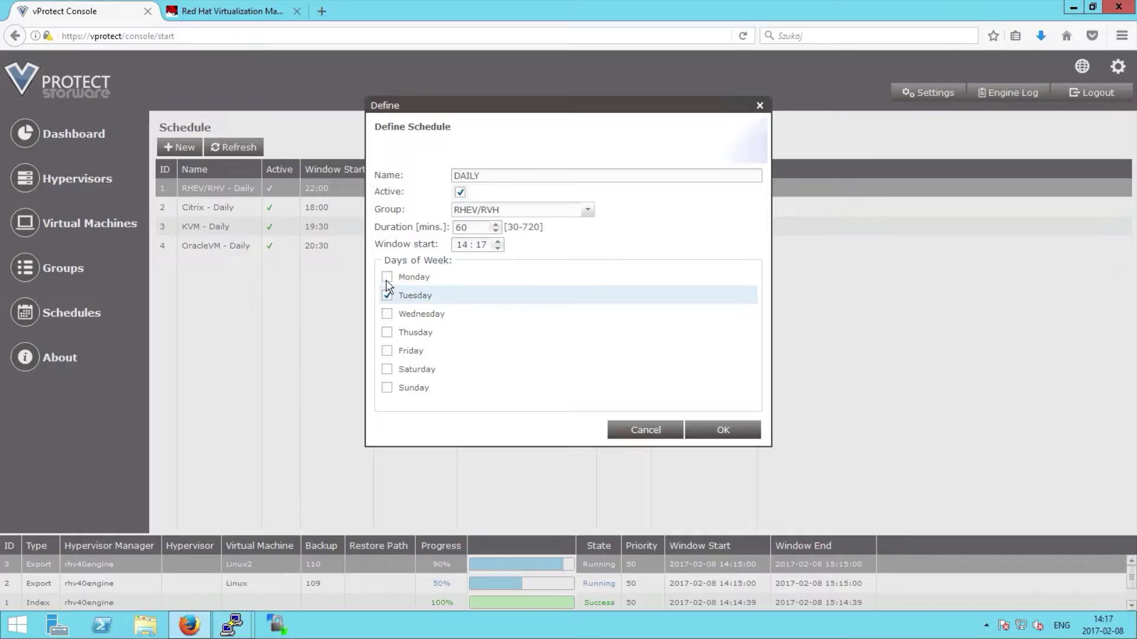
click(387, 333)
click(468, 246)
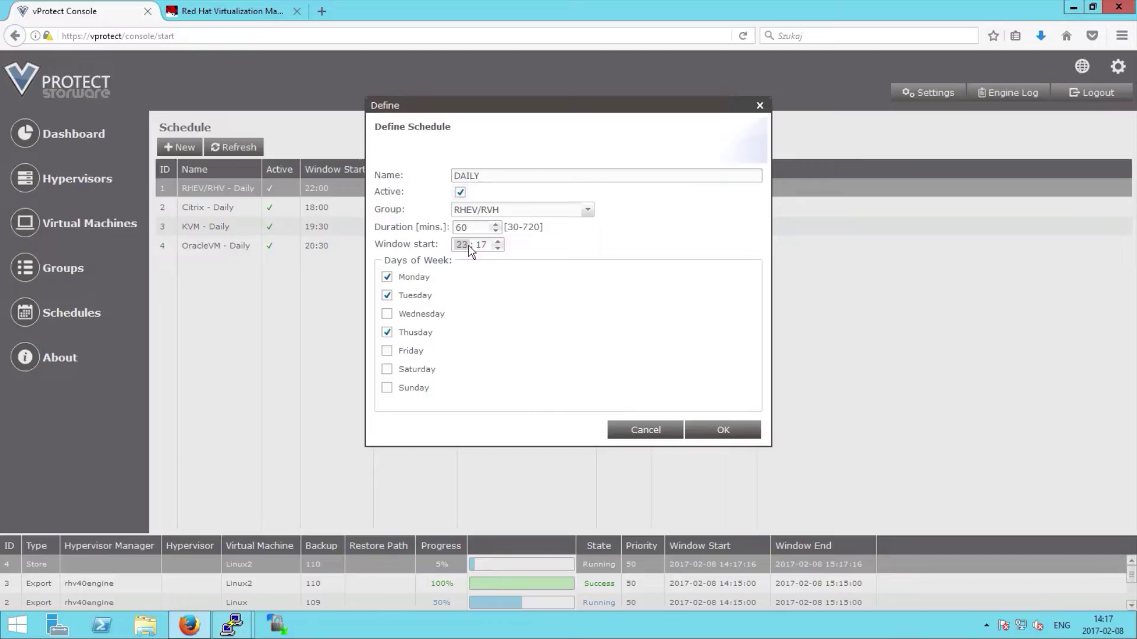
click(662, 432)
click(659, 425)
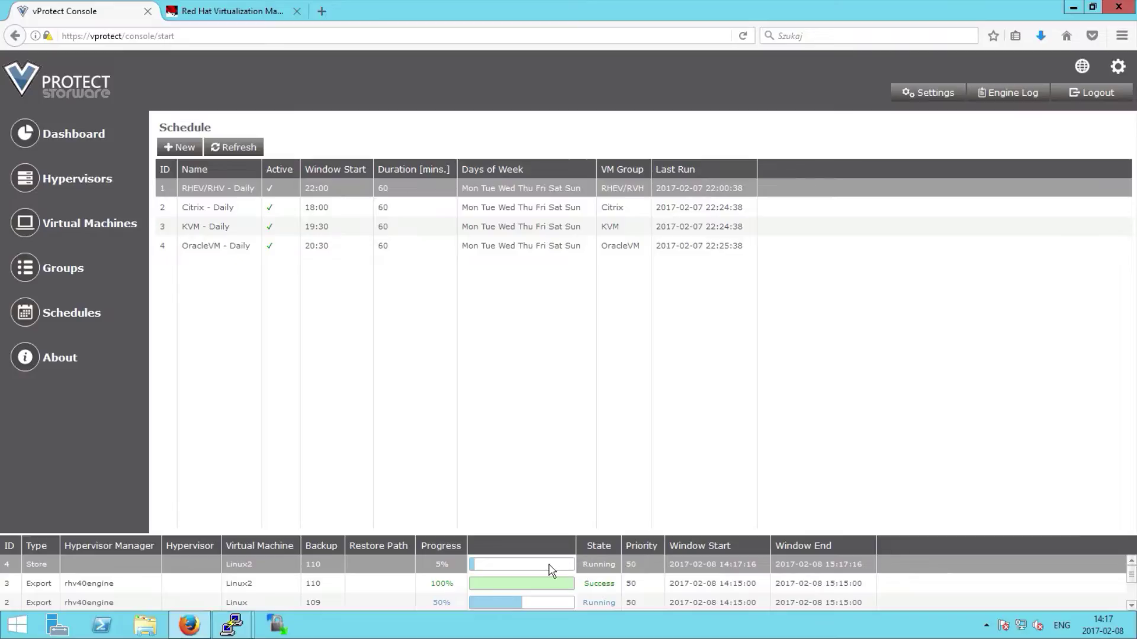
Run 'q sess' three times in the root@ISP PuTTY session to track VPROTECT_PROXY data, then minimize it.
click(233, 625)
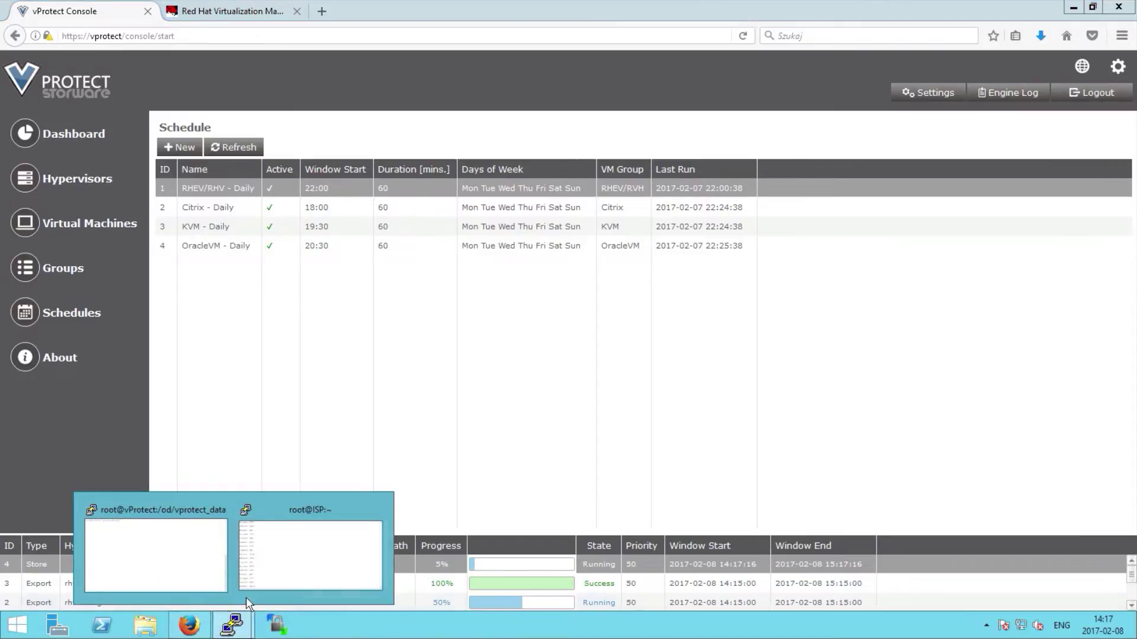
click(269, 561)
text(q sess)
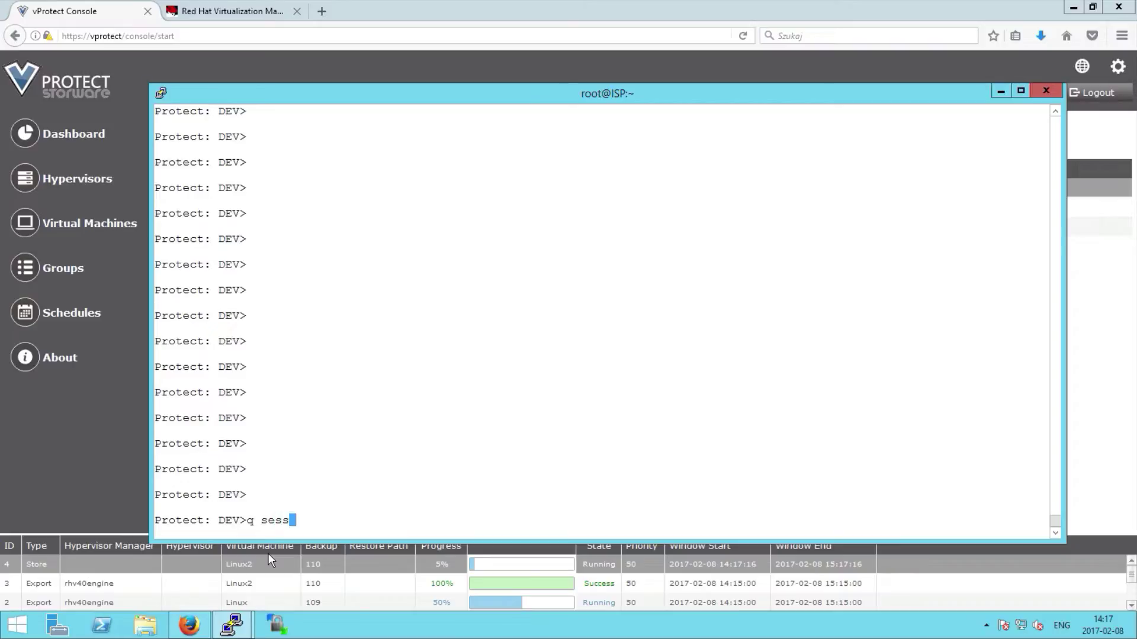
key(Return)
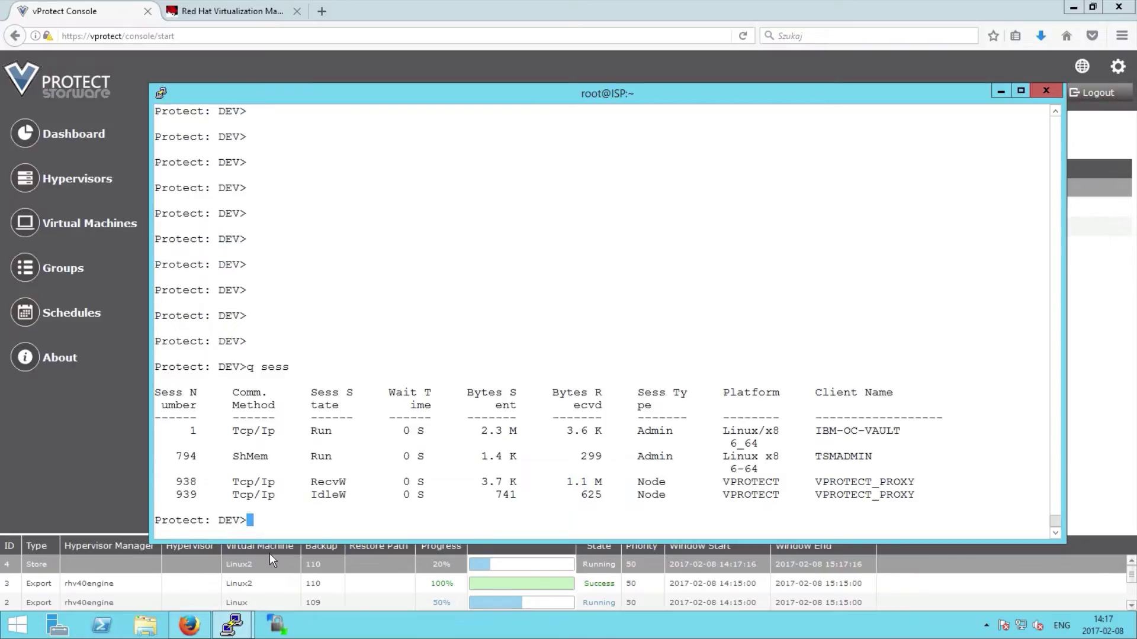
drag(559, 486, 602, 489)
click(619, 506)
text(q sess)
key(Return)
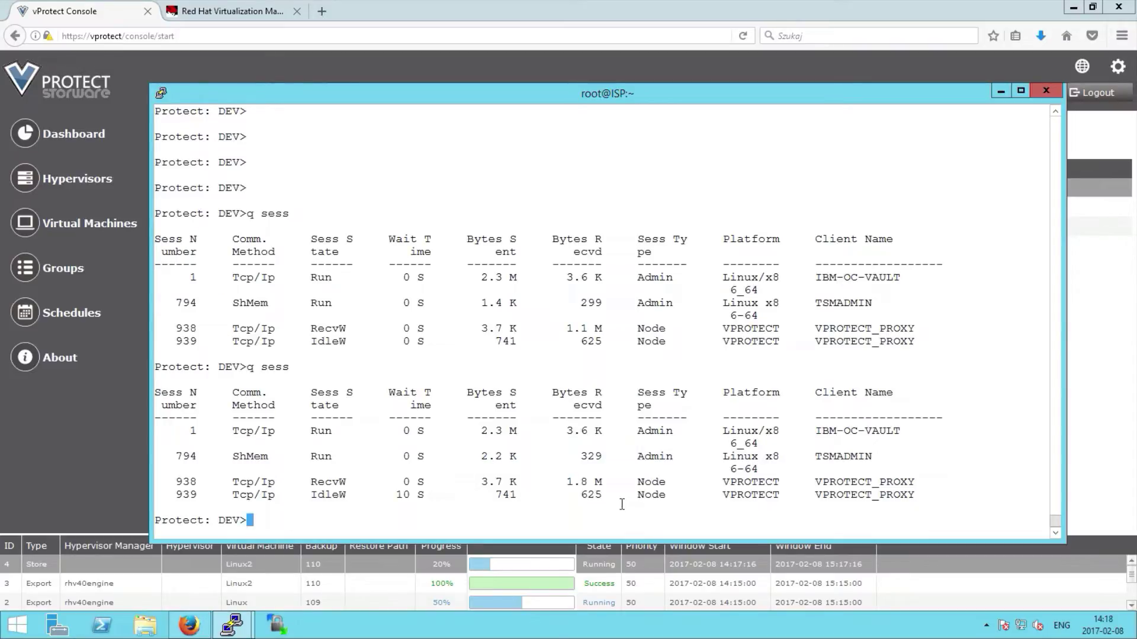
text(q sess)
key(Return)
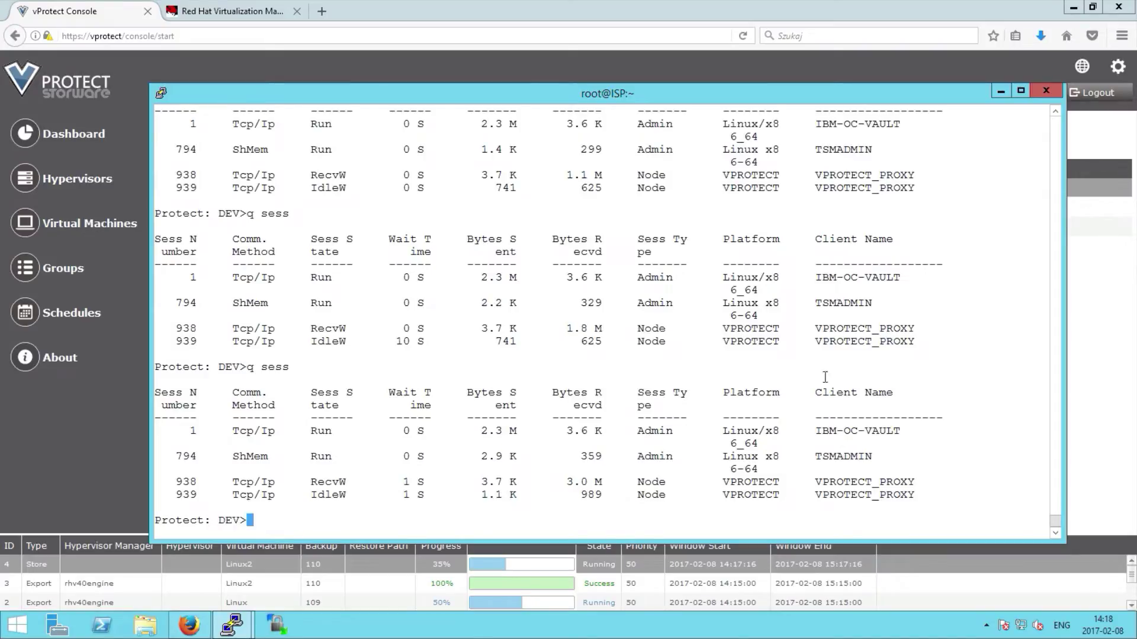
click(1000, 92)
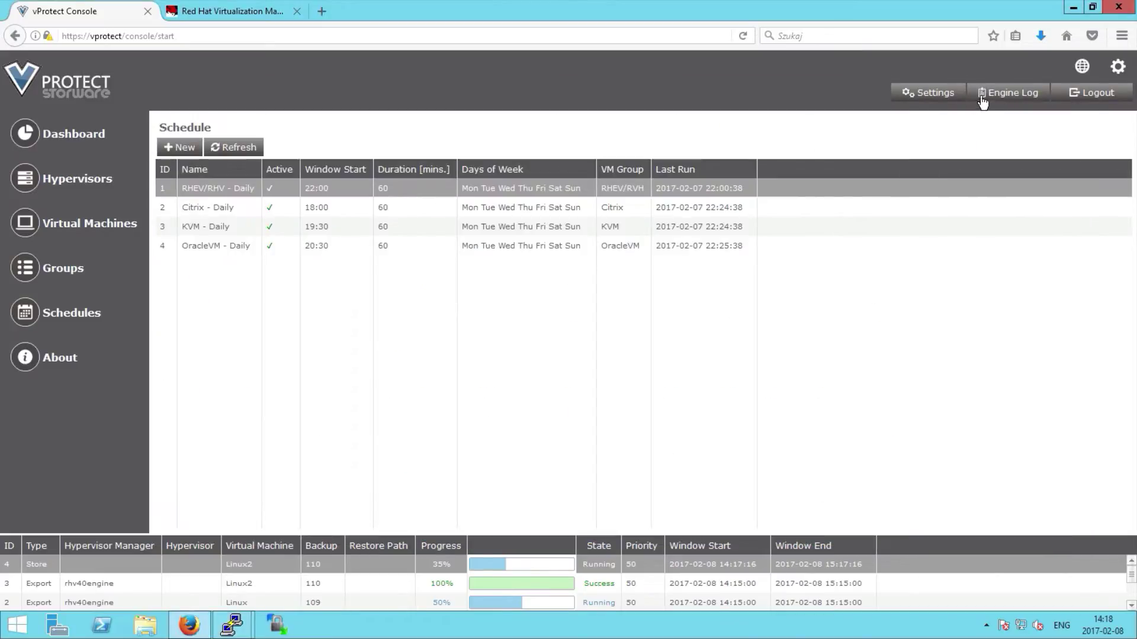
right_click(358, 191)
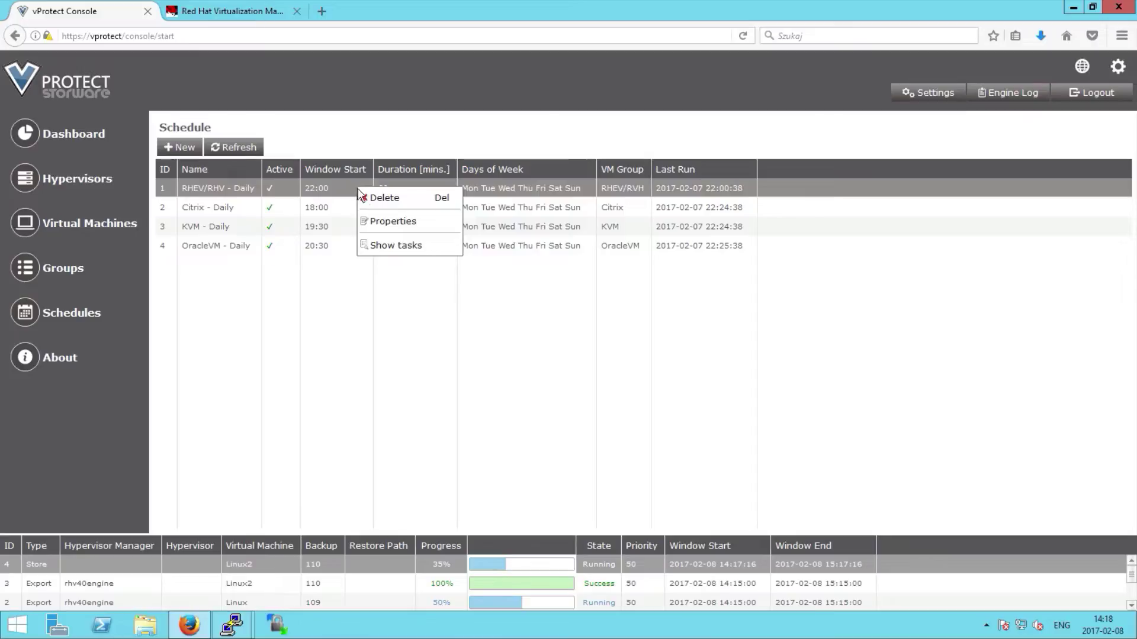
click(380, 222)
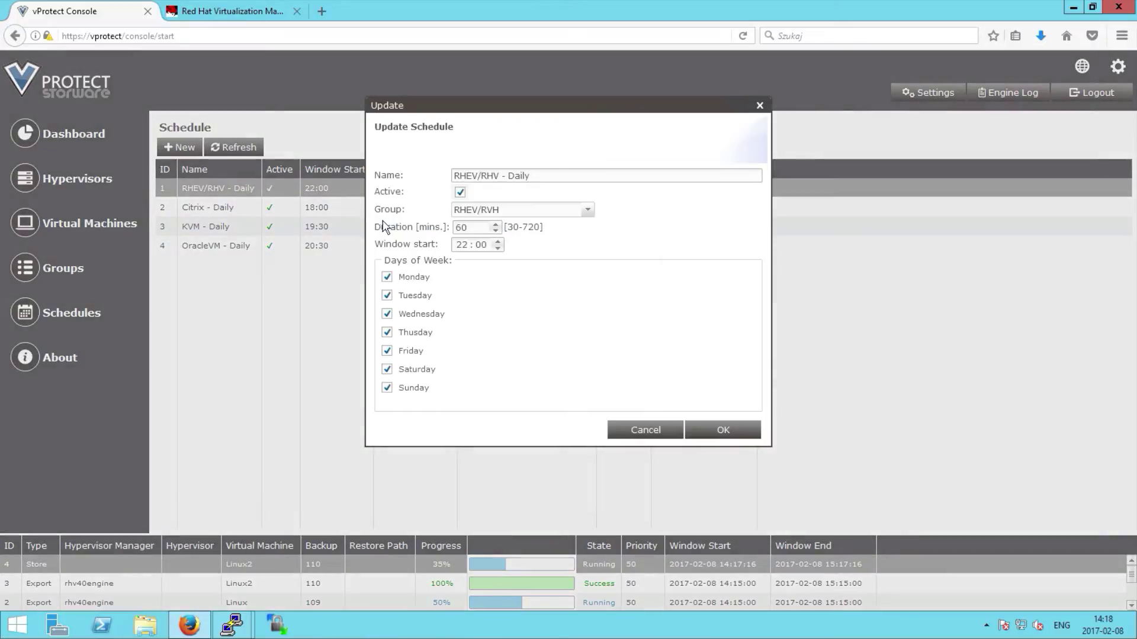
click(392, 300)
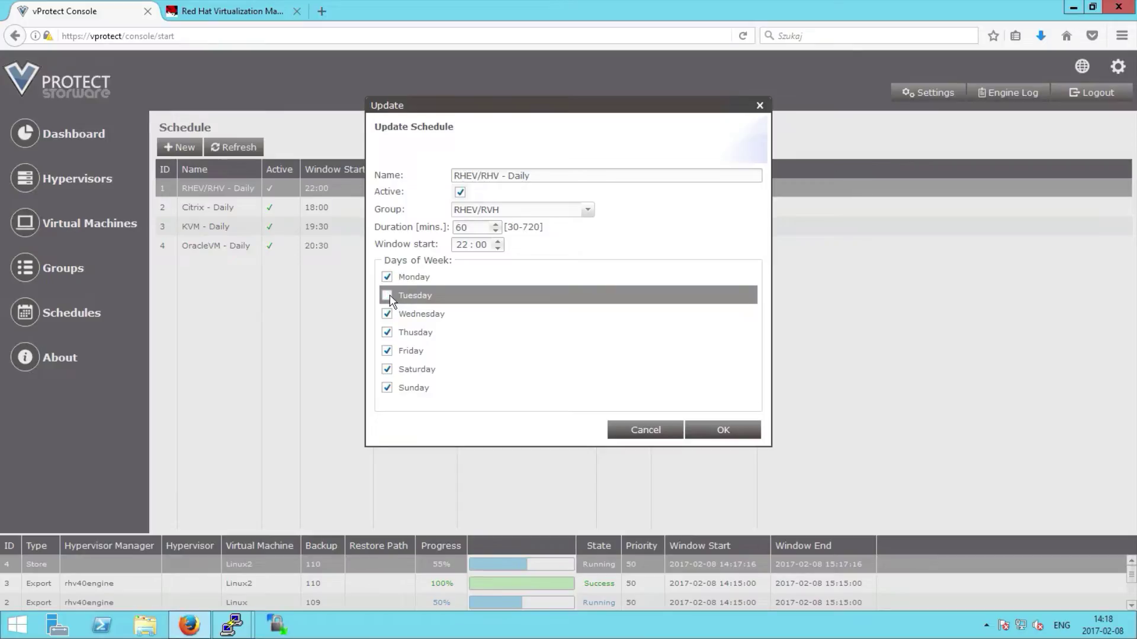
click(723, 432)
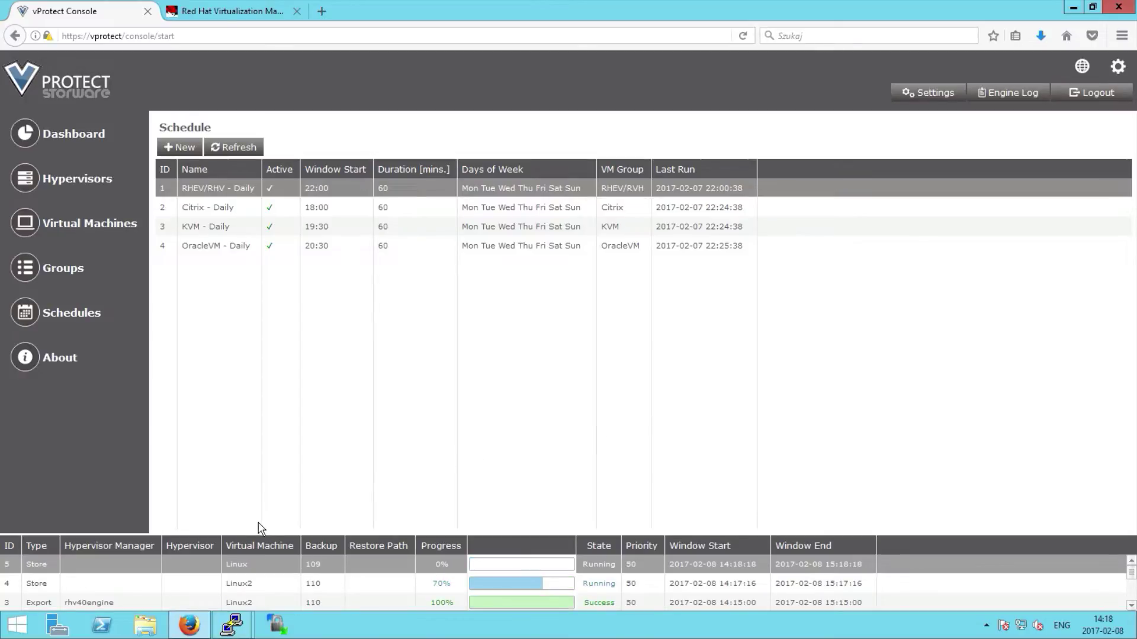
Rerun 'q sess' twice in root@ISP PuTTY, then return to vProtect's schedule list.
click(231, 629)
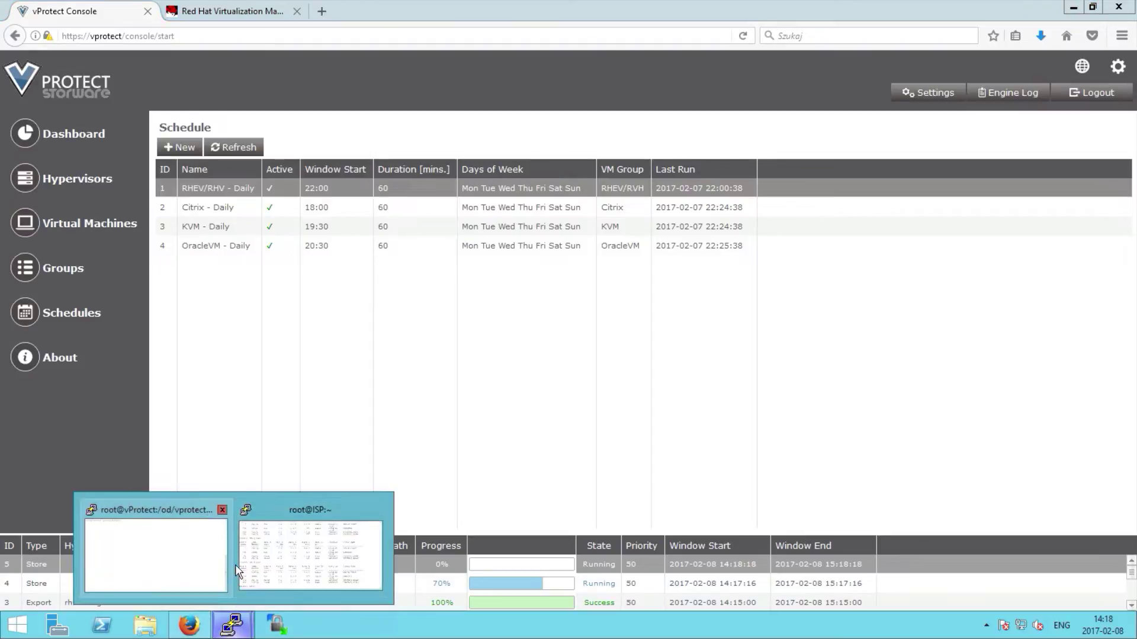
click(250, 561)
key(Up)
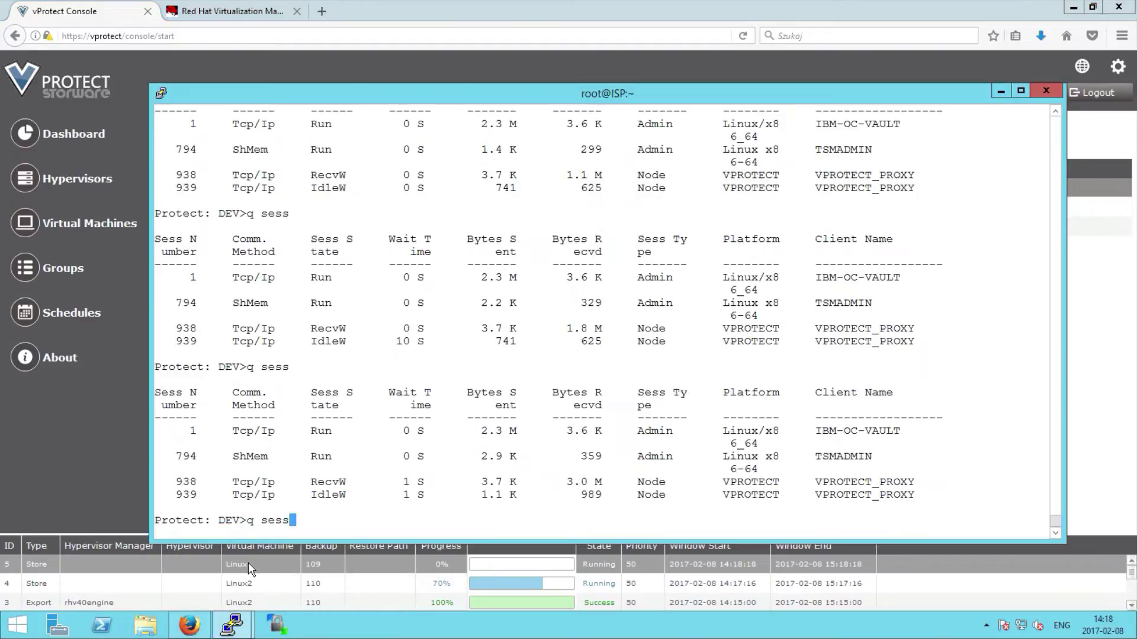
key(Return)
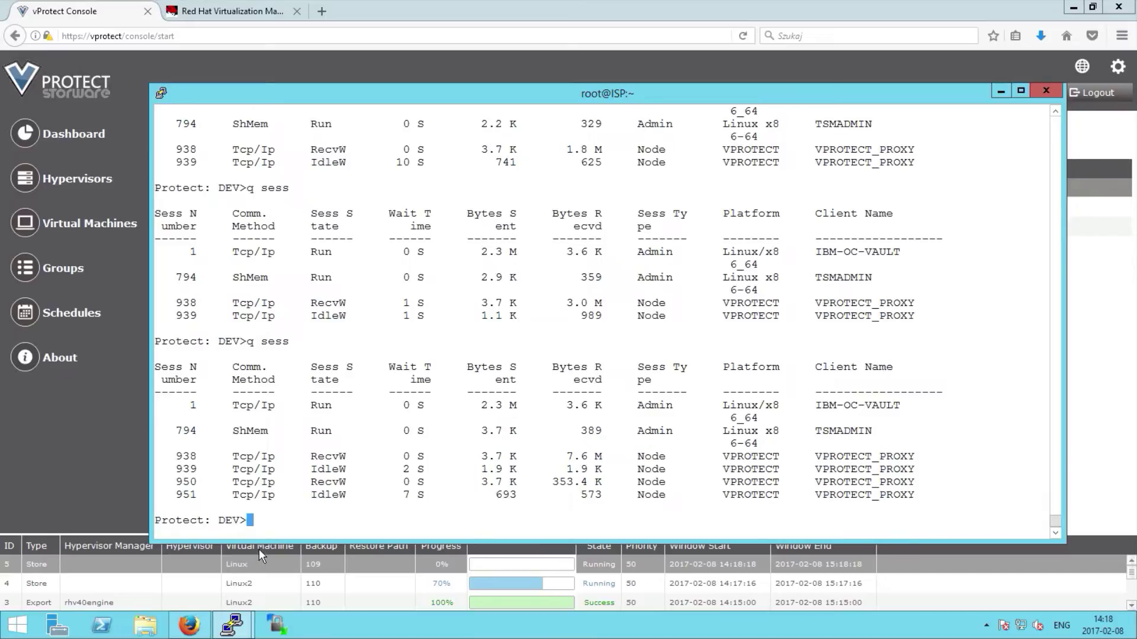
key(Up)
key(Return)
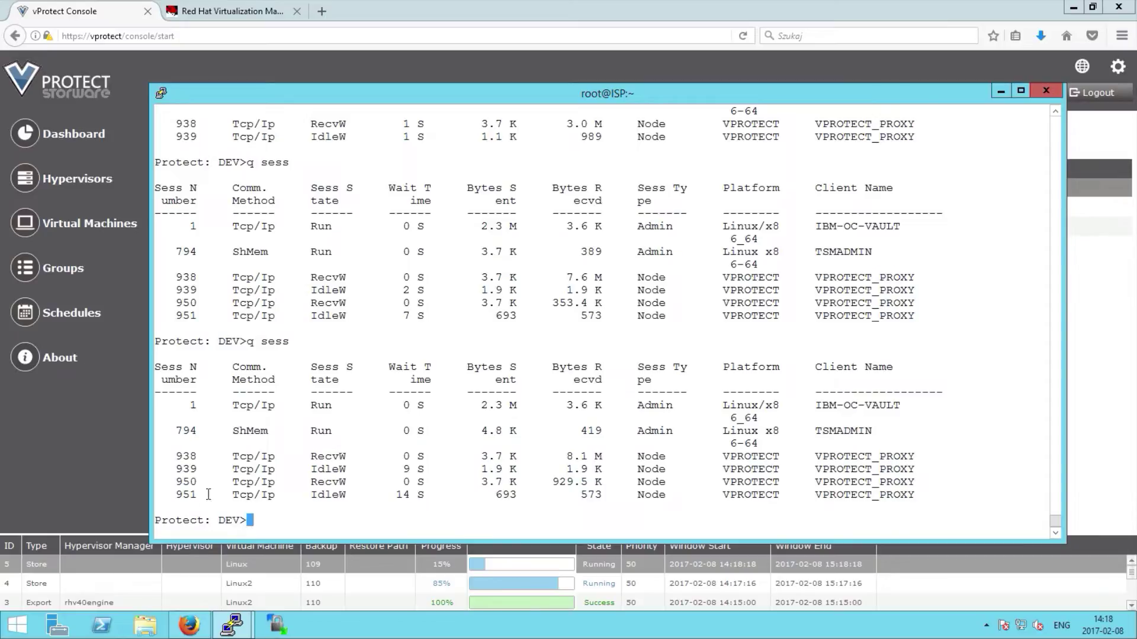
click(97, 471)
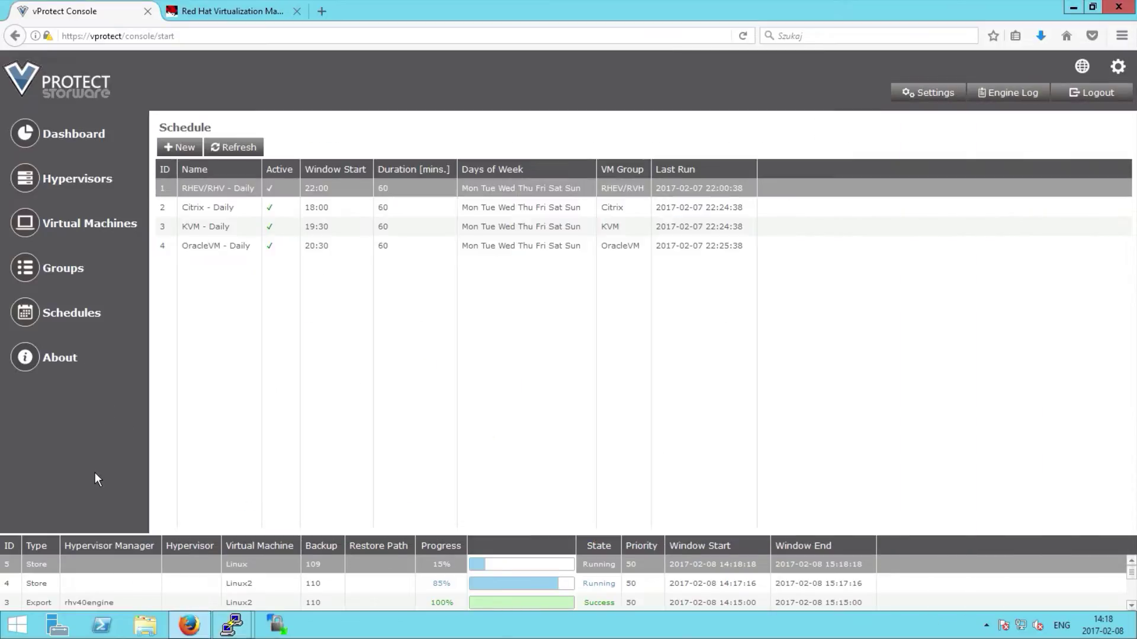
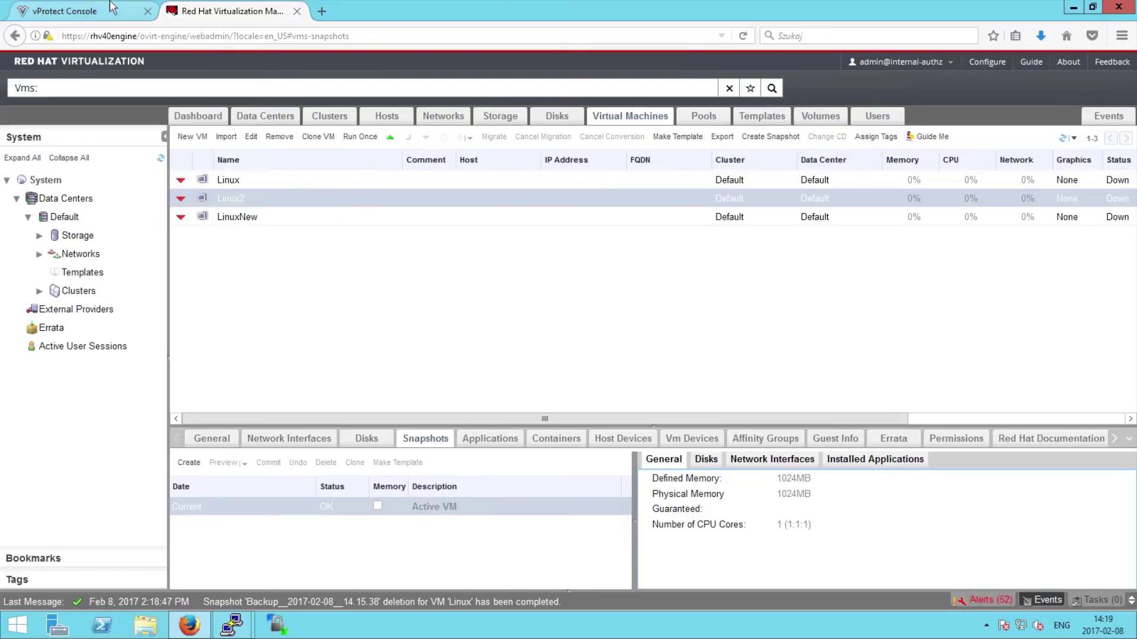
Rerun 'q sess' on the TSM server to check its current sessions.
click(63, 11)
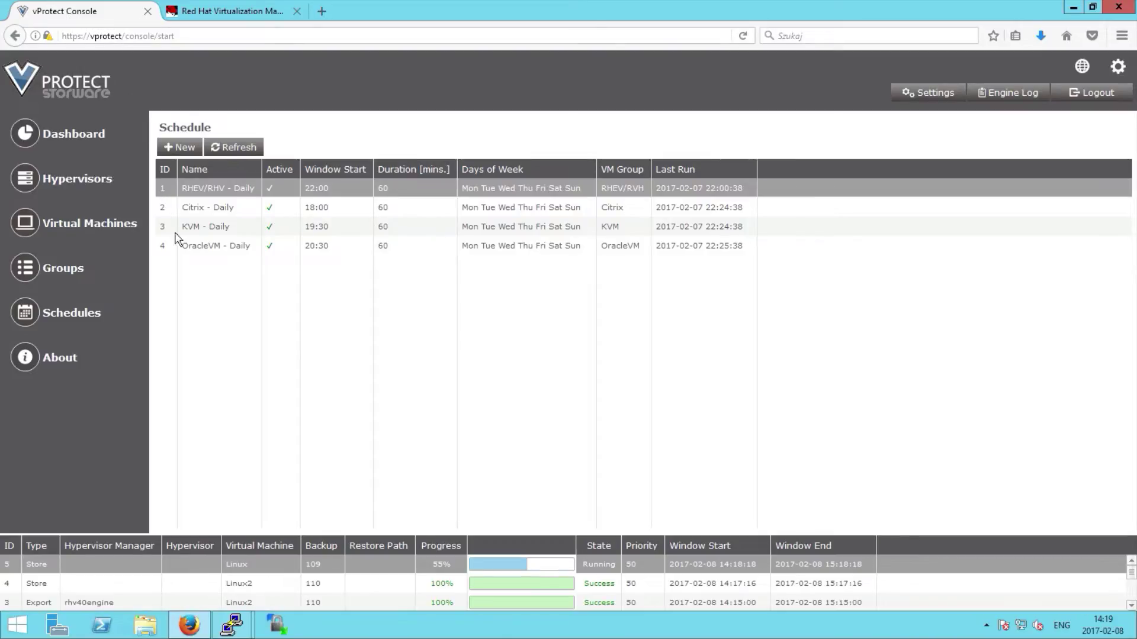
mouse_move(231, 624)
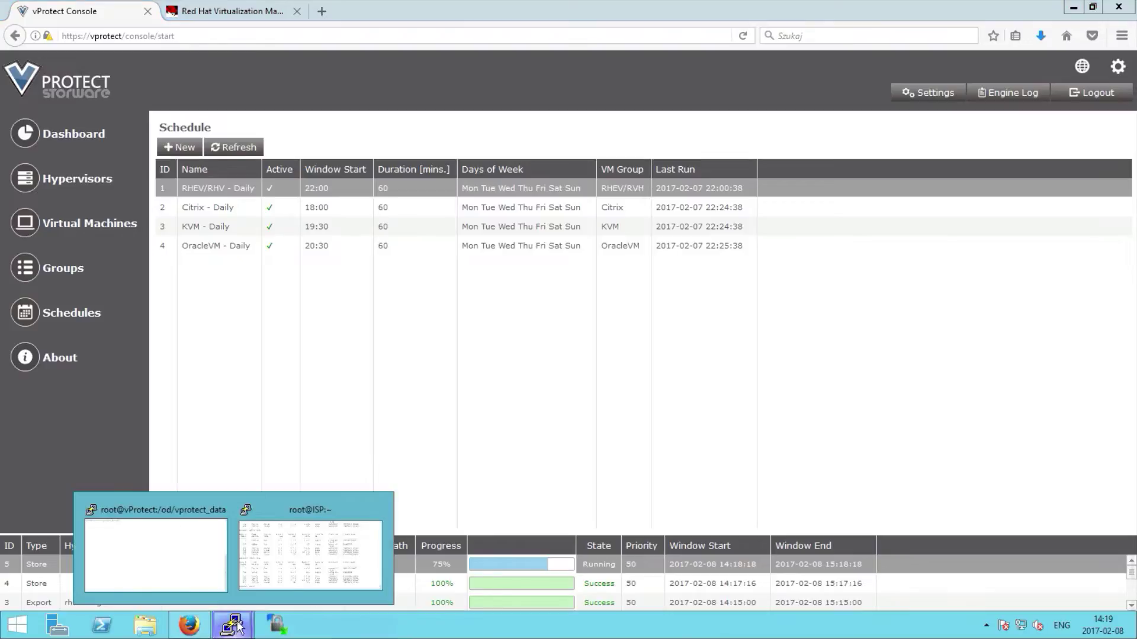
click(260, 583)
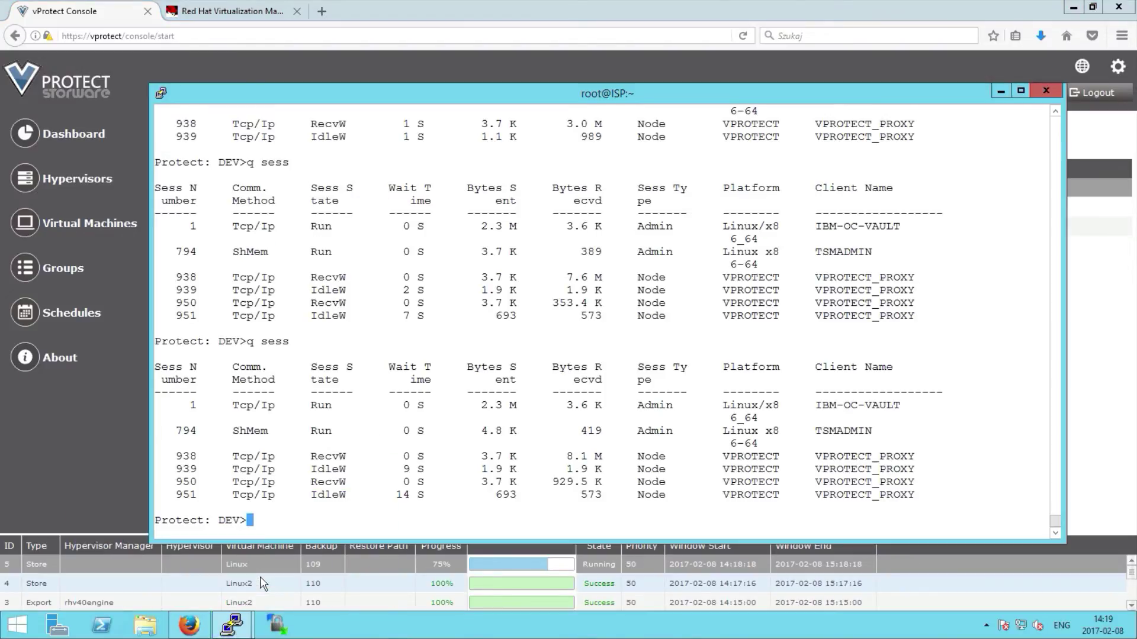
key(Up)
key(Return)
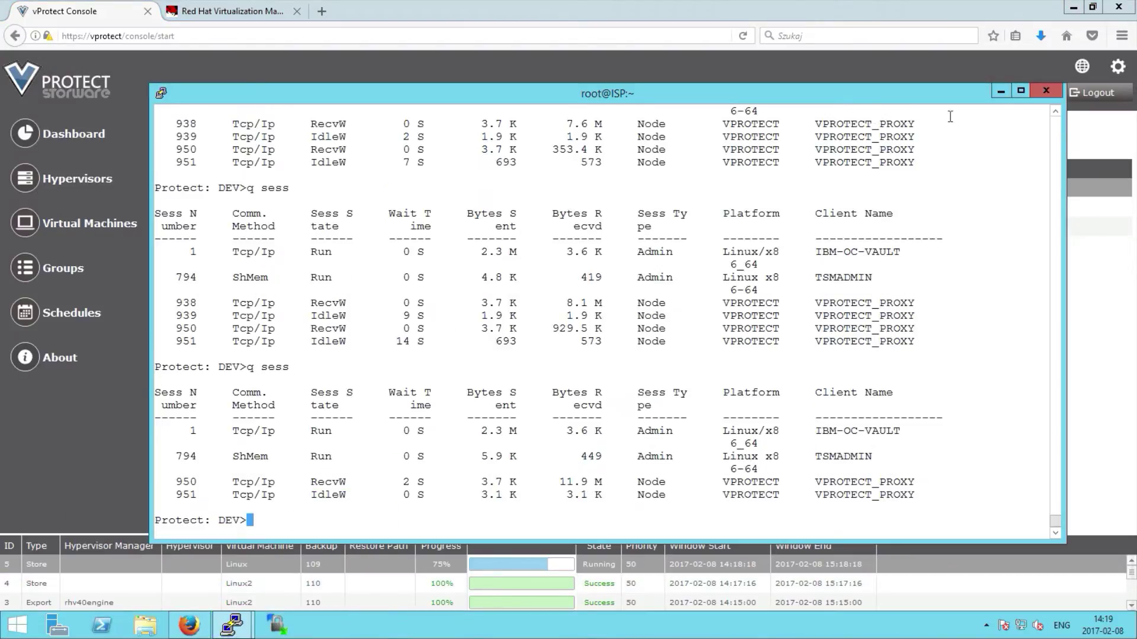
click(1005, 95)
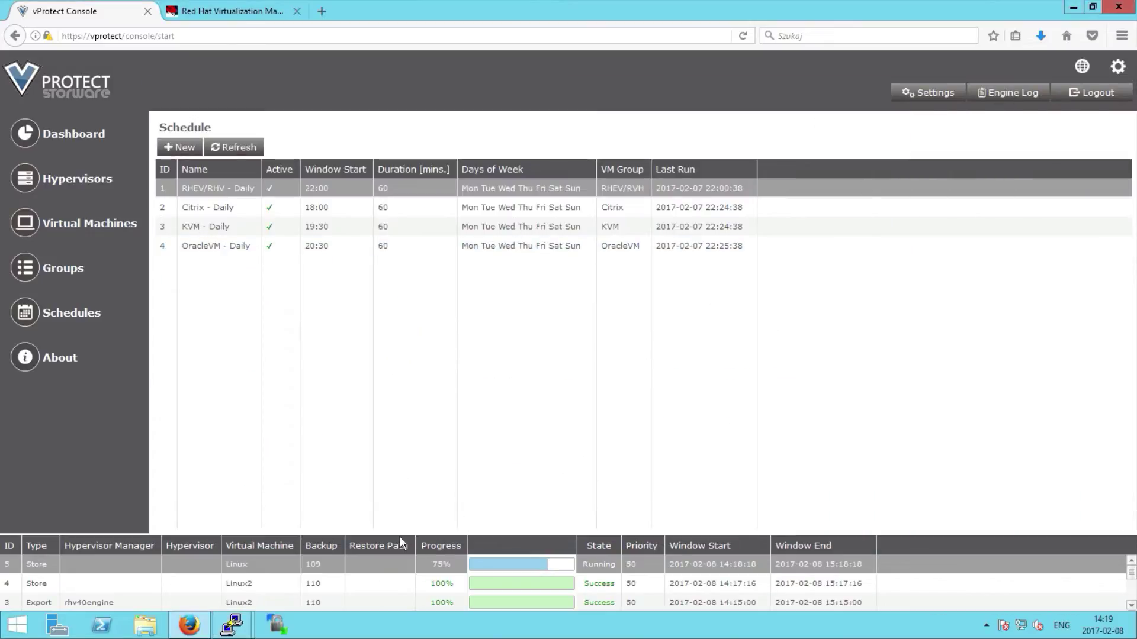
List vprotect_data with 'tree -sh', showing the Linux export's ovf, 6.0G disk and meta files.
mouse_move(233, 623)
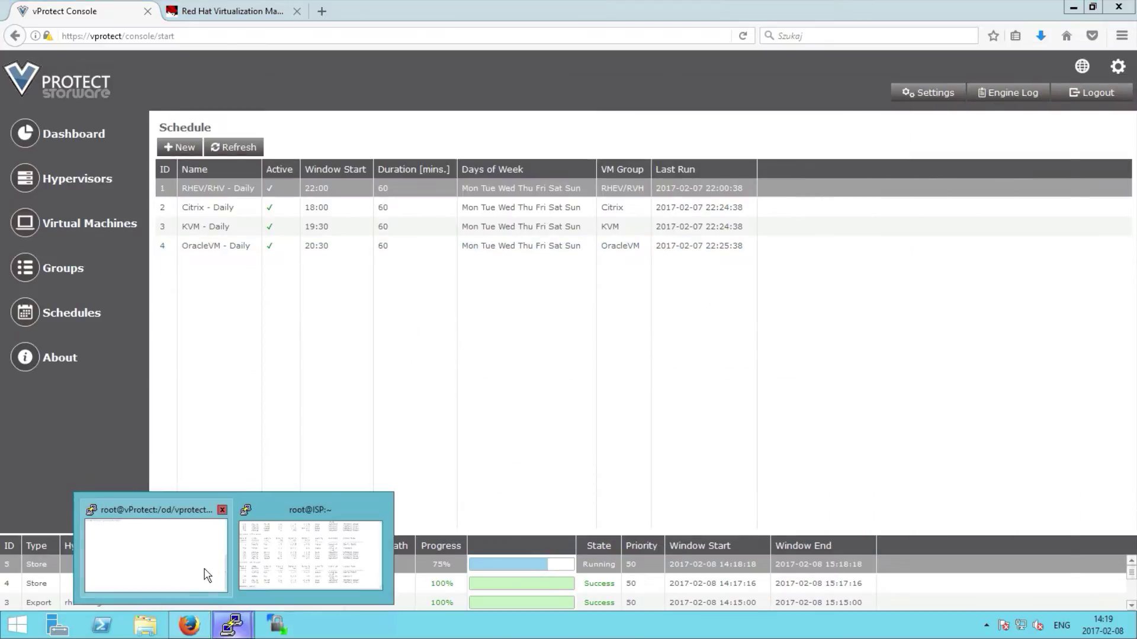
click(205, 569)
text(tree -sh)
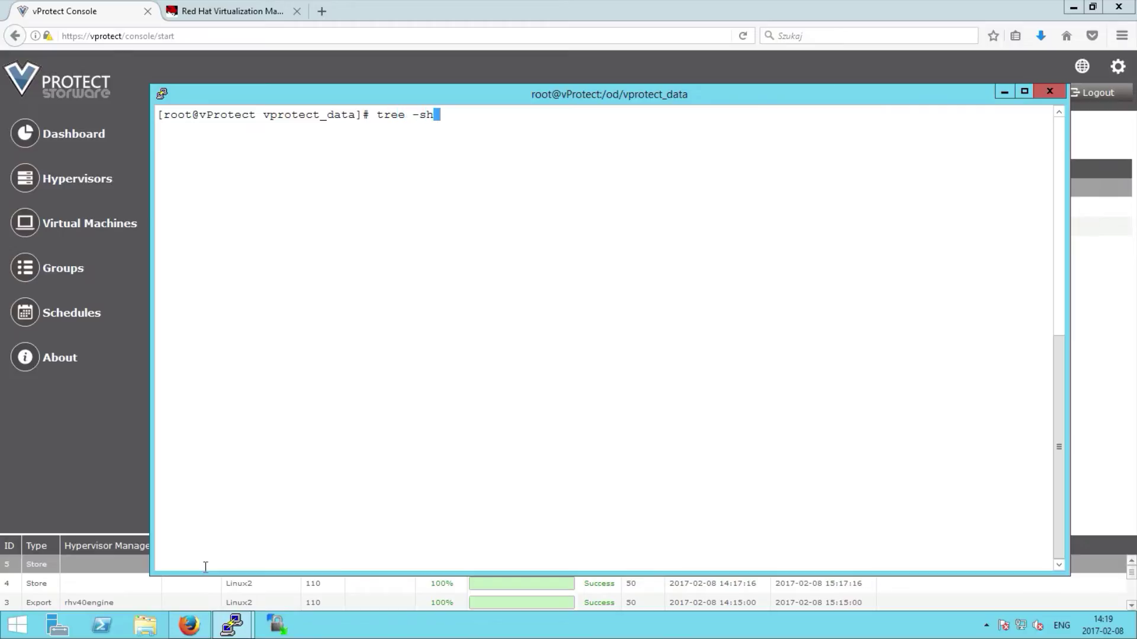
key(Return)
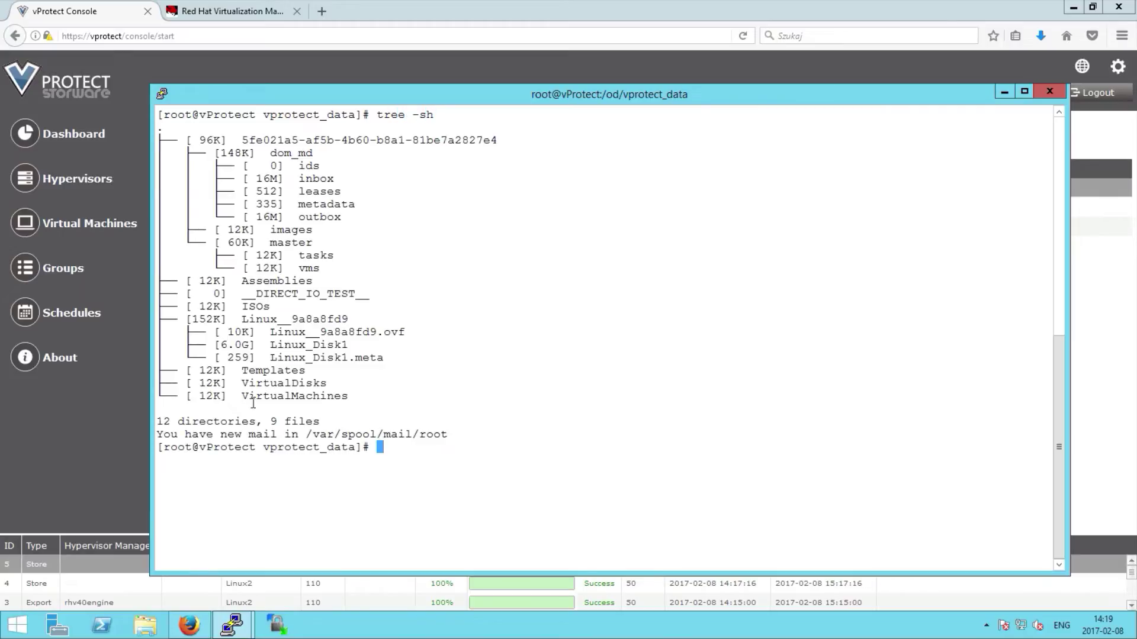
drag(266, 332, 378, 359)
click(410, 360)
click(1004, 92)
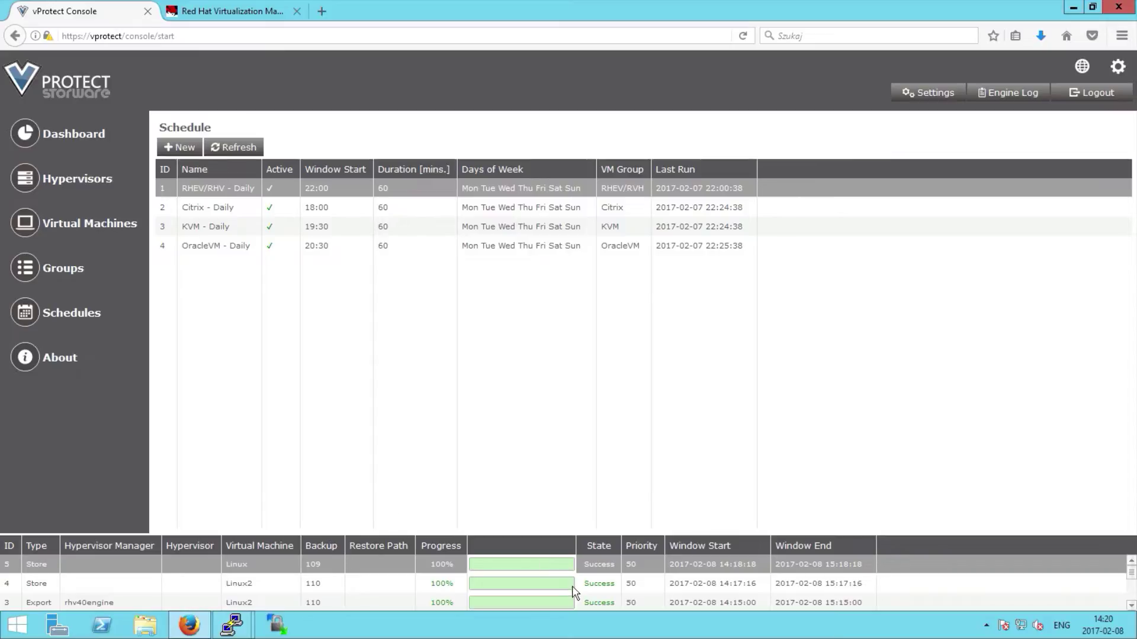
Rerun 'q sess' on the TSM server to confirm the vProtect proxy sessions have ended.
click(233, 628)
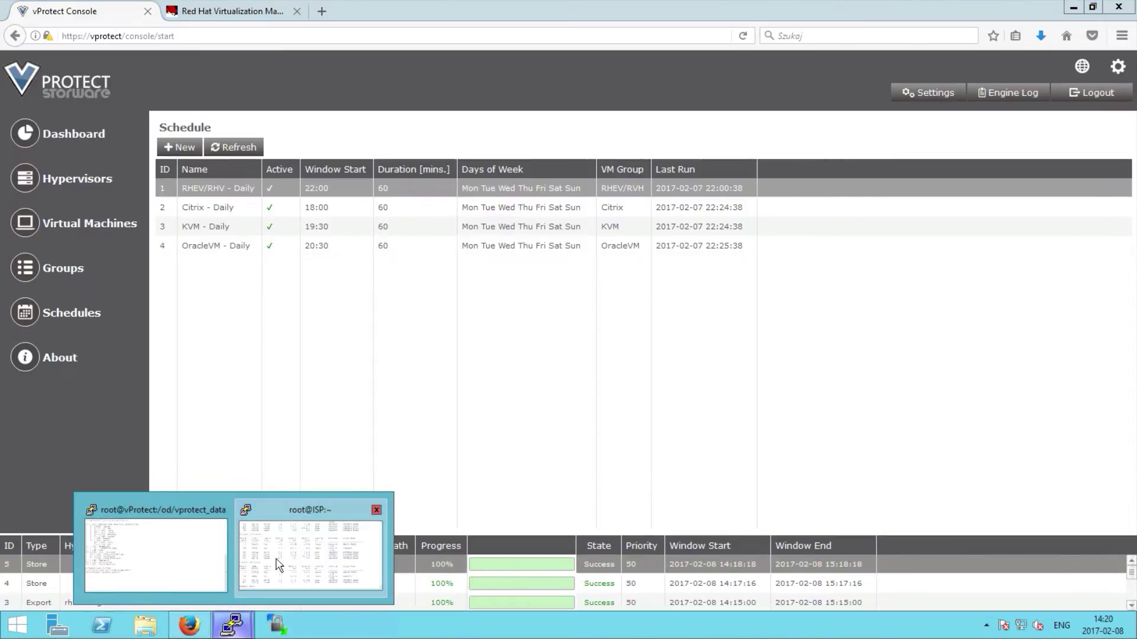
click(278, 561)
key(Up)
key(Return)
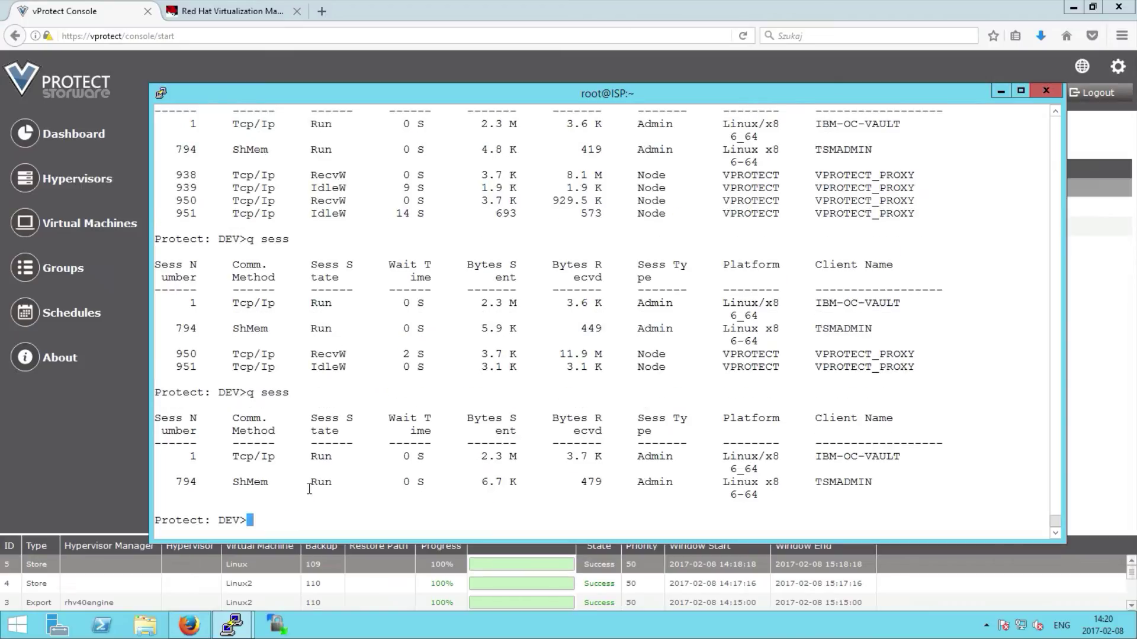
click(1000, 91)
Rerun 'tree -sh' to show the Linux export folder gone, leaving 11 directories and 6 files.
mouse_move(240, 635)
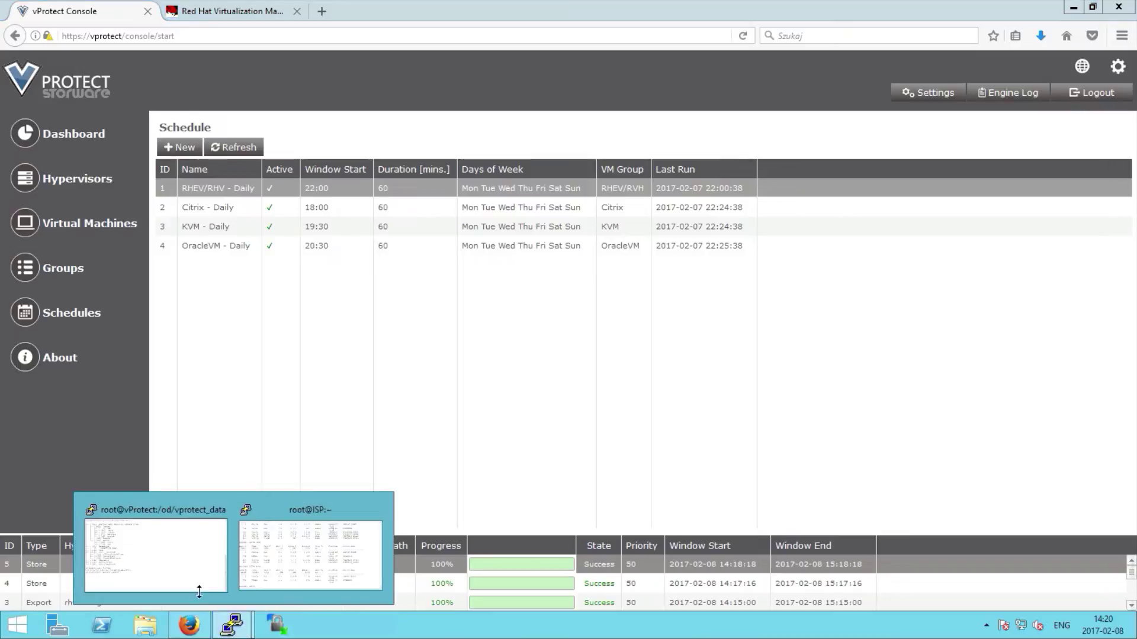
click(187, 563)
key(Up)
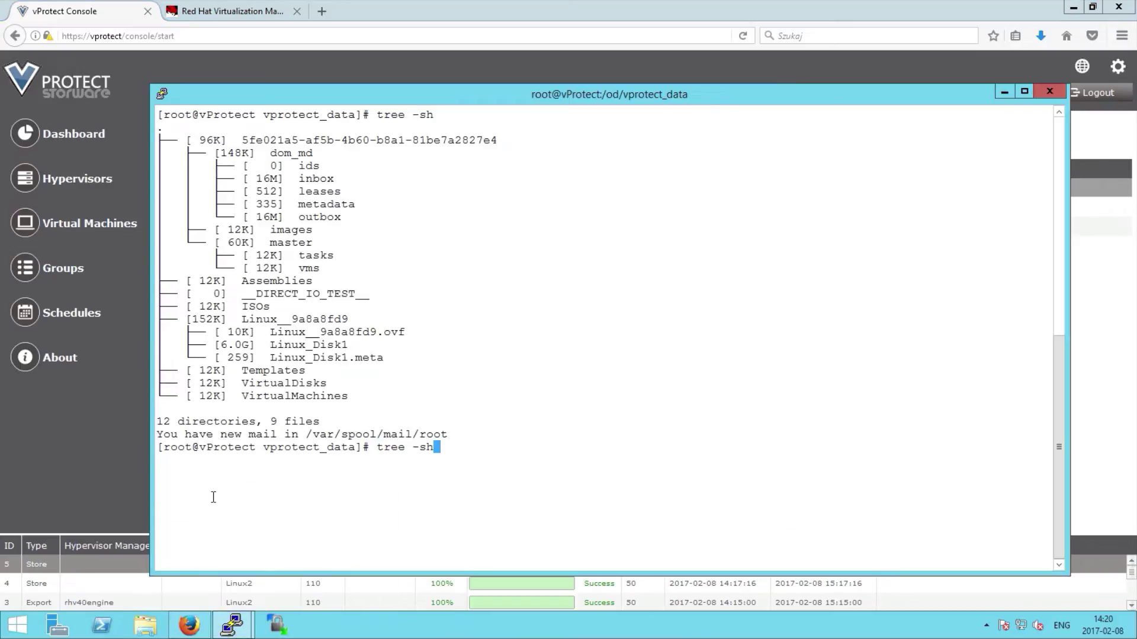
key(Return)
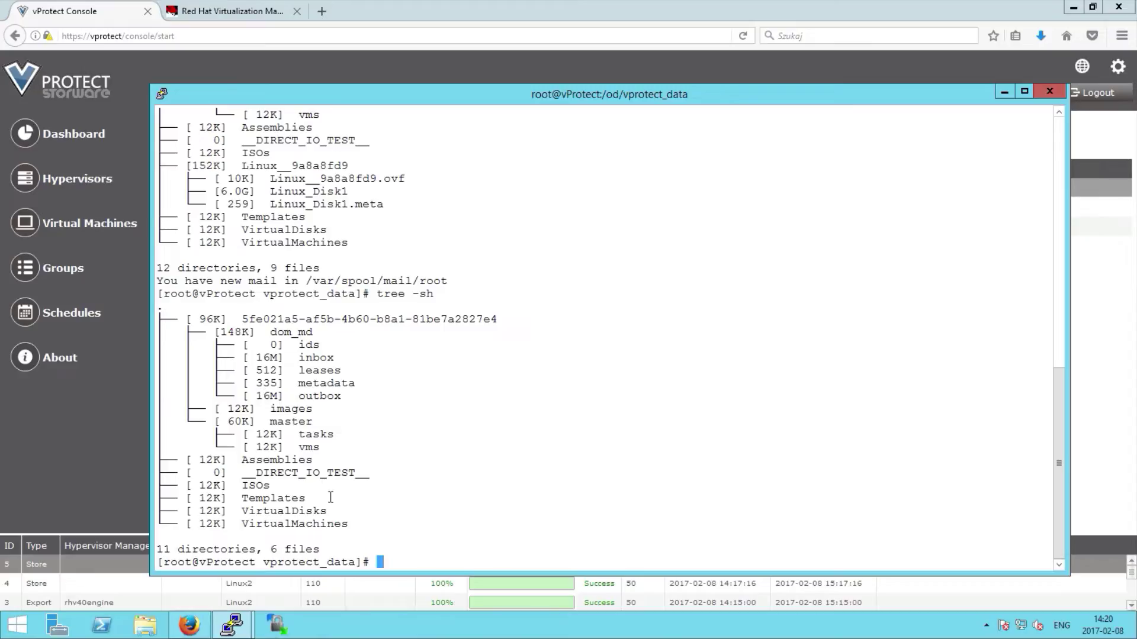
click(1004, 92)
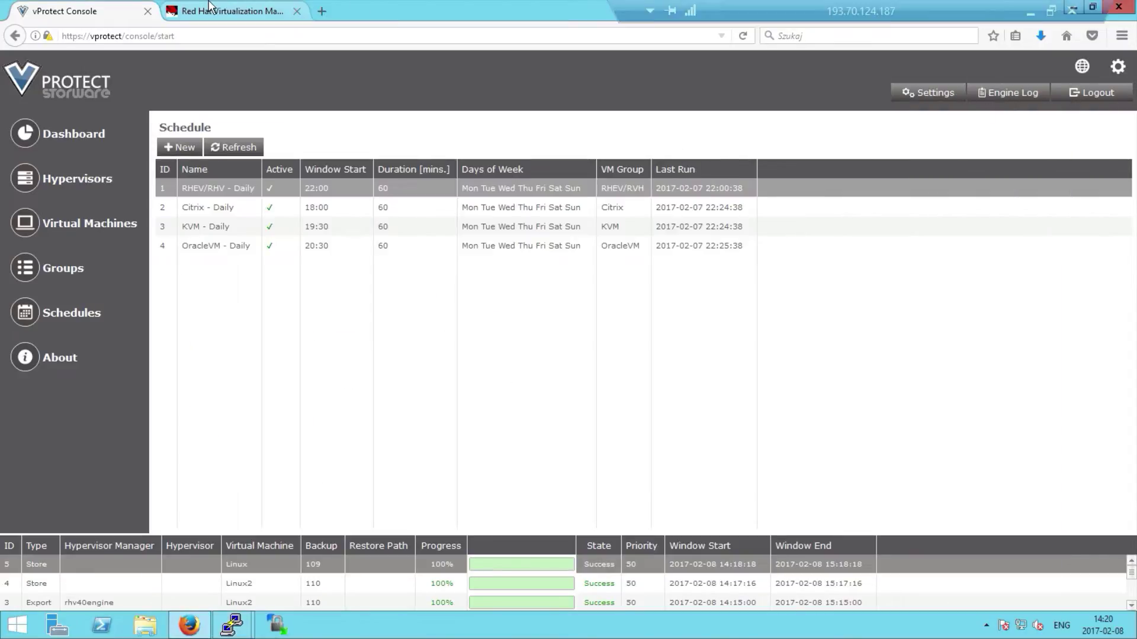
click(69, 227)
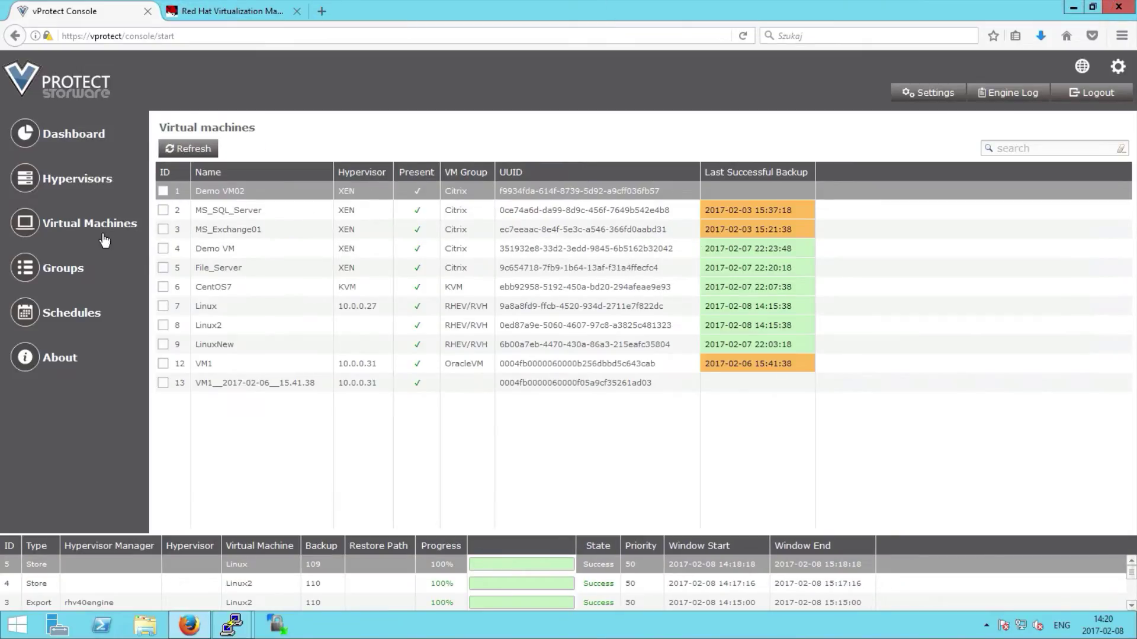
click(244, 310)
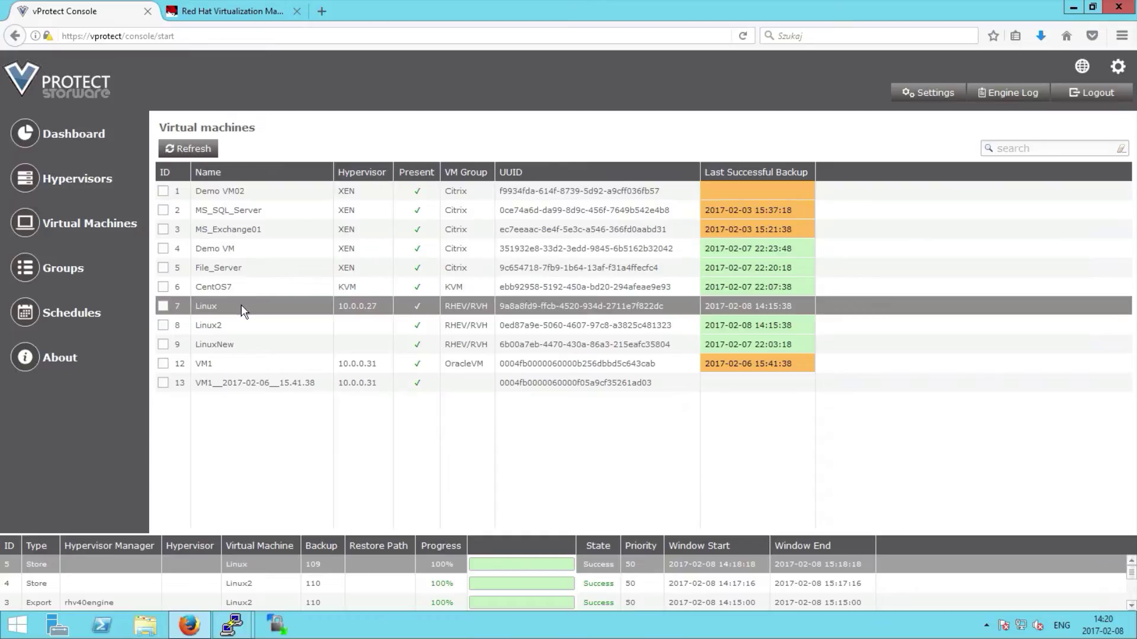
right_click(246, 308)
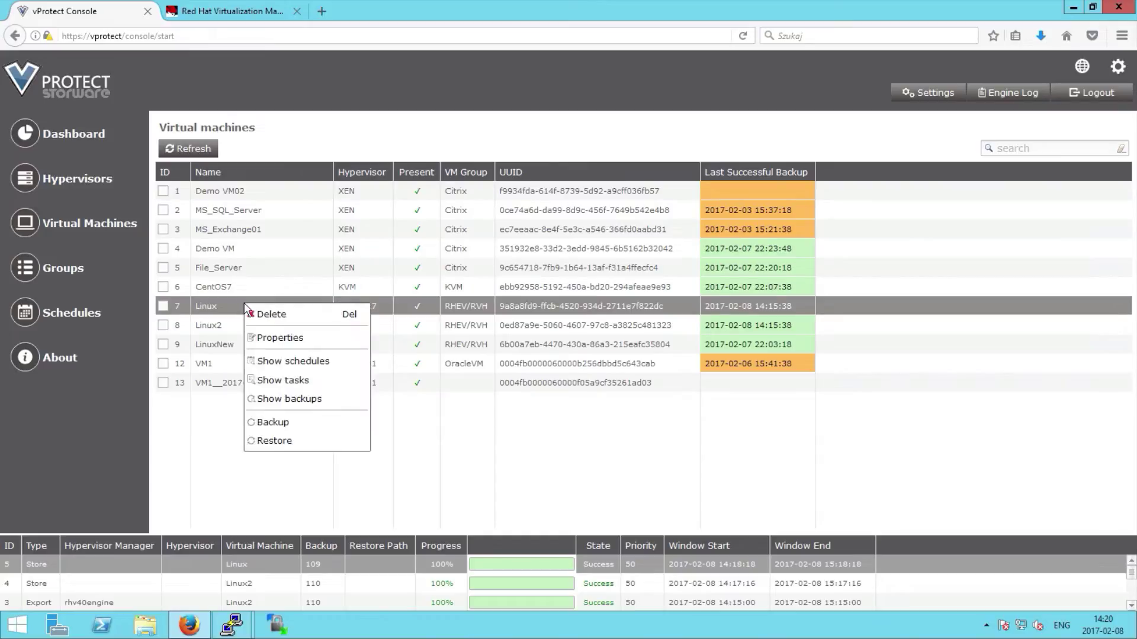
click(291, 444)
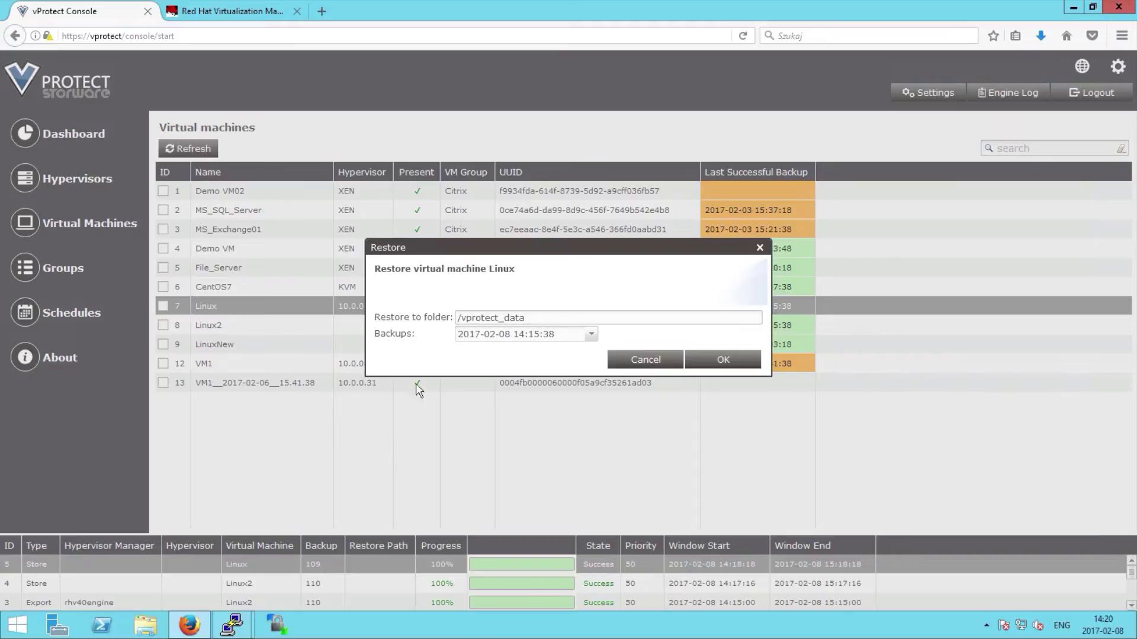
click(591, 335)
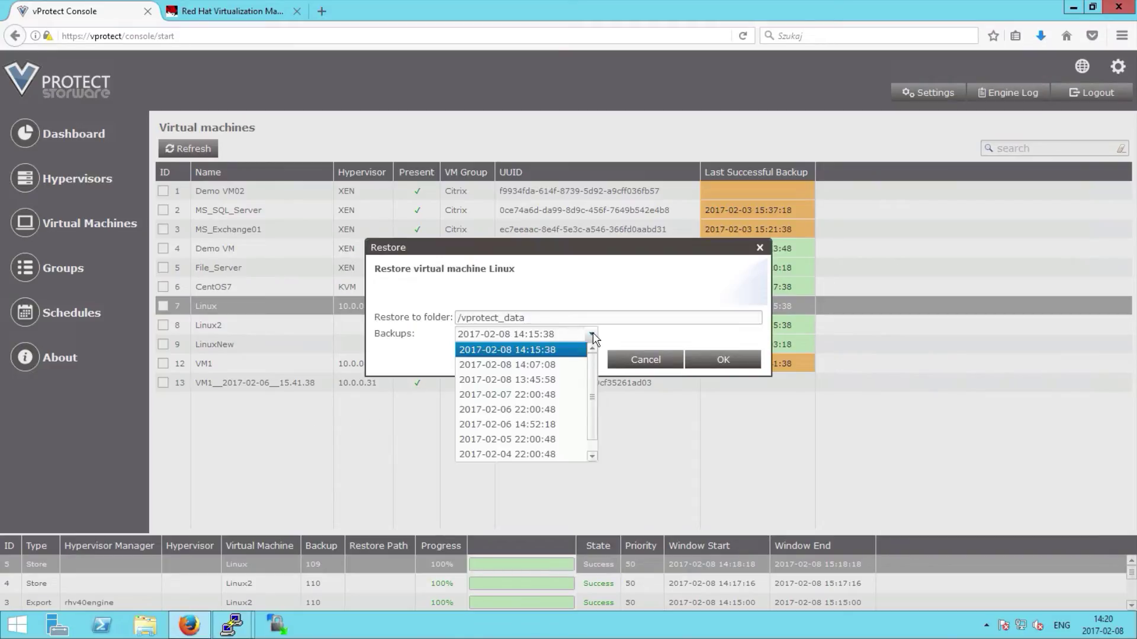
click(548, 353)
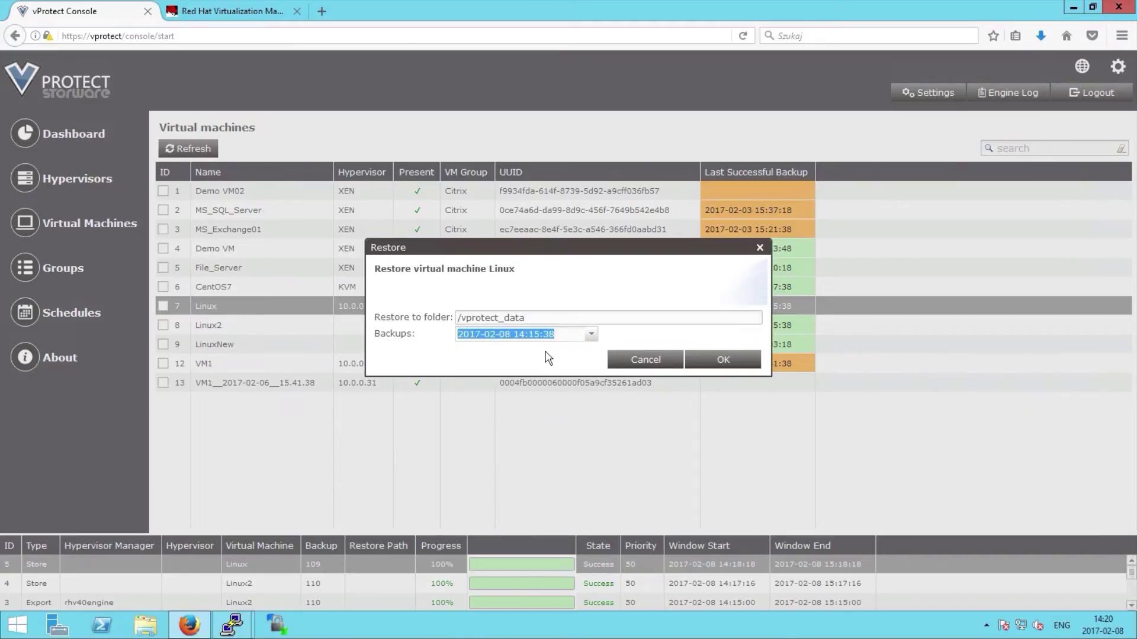
click(463, 317)
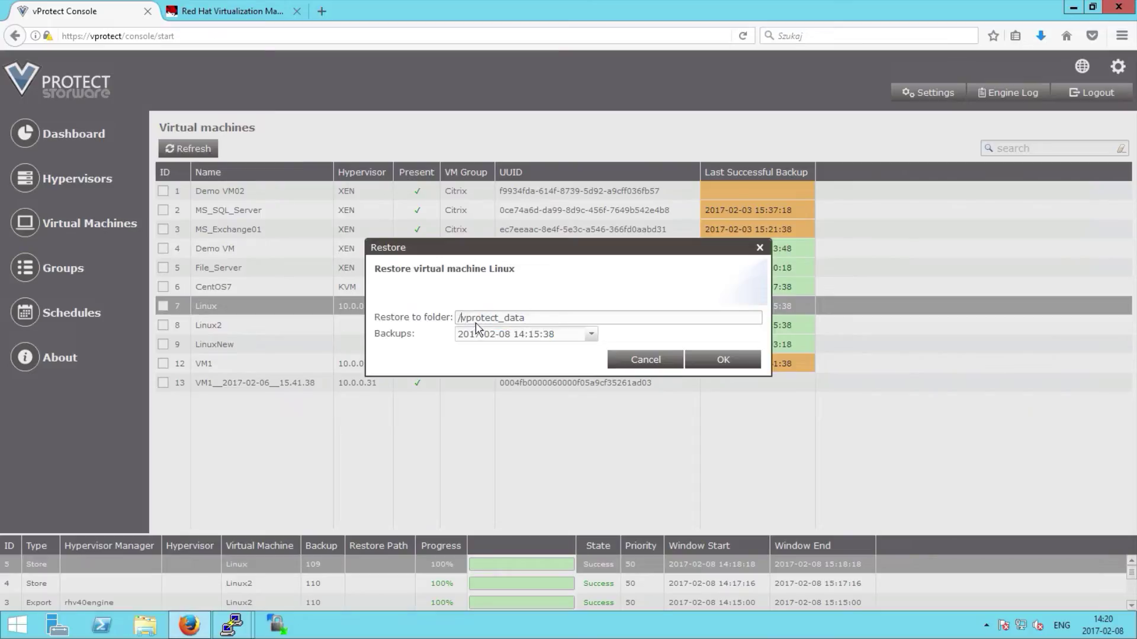
text(od/)
click(720, 361)
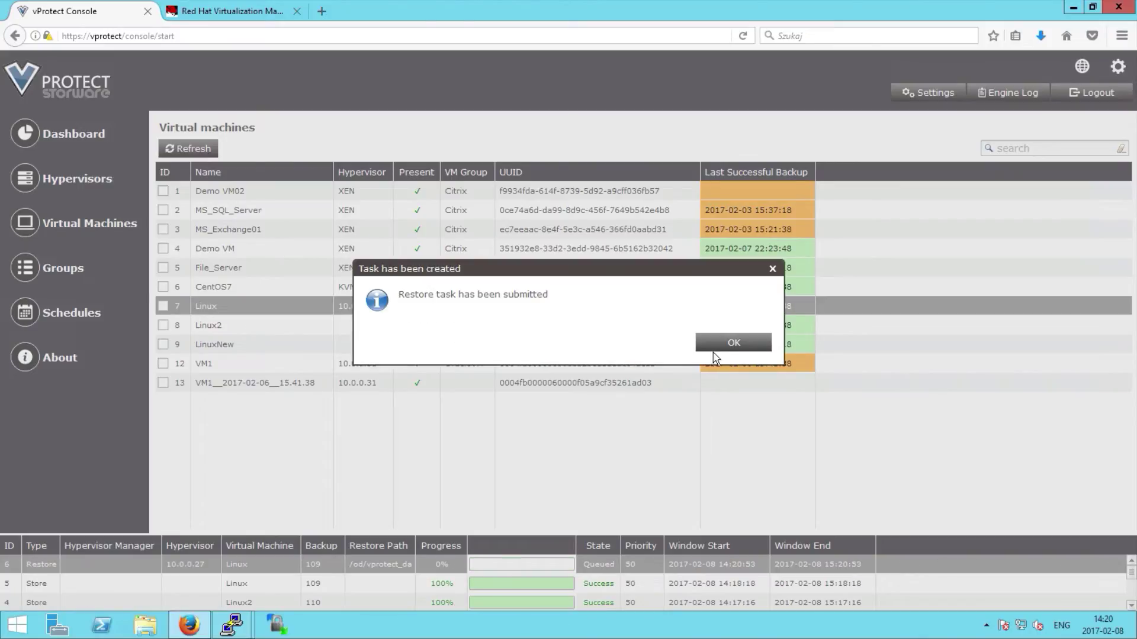
click(716, 341)
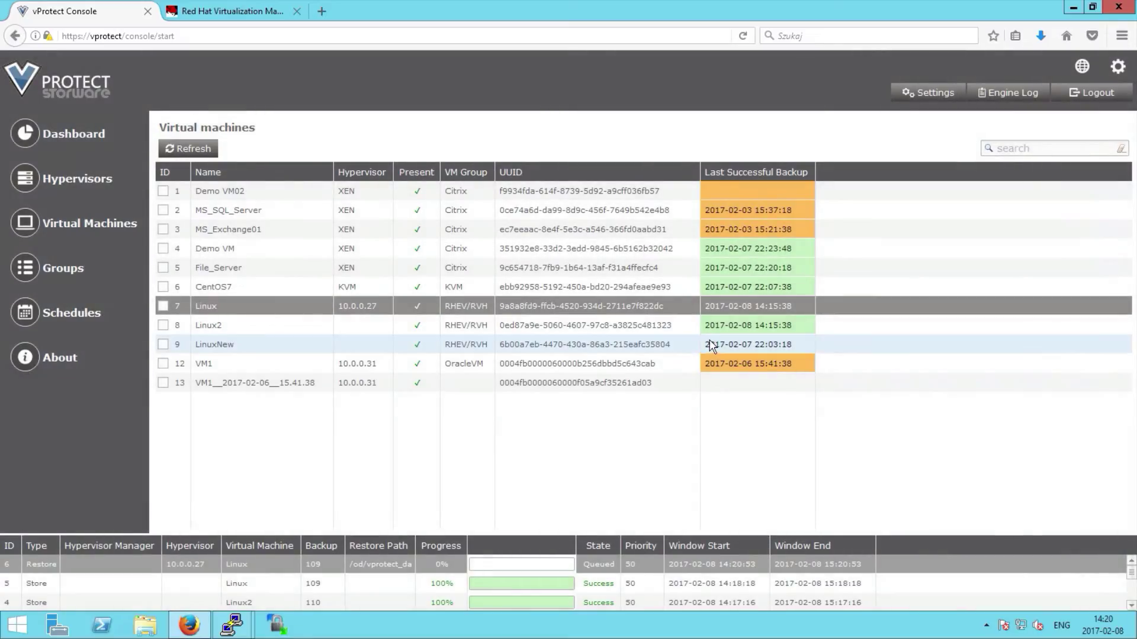
Run 'q sess' on the TSM server twice to watch the bytes being sent.
mouse_move(238, 615)
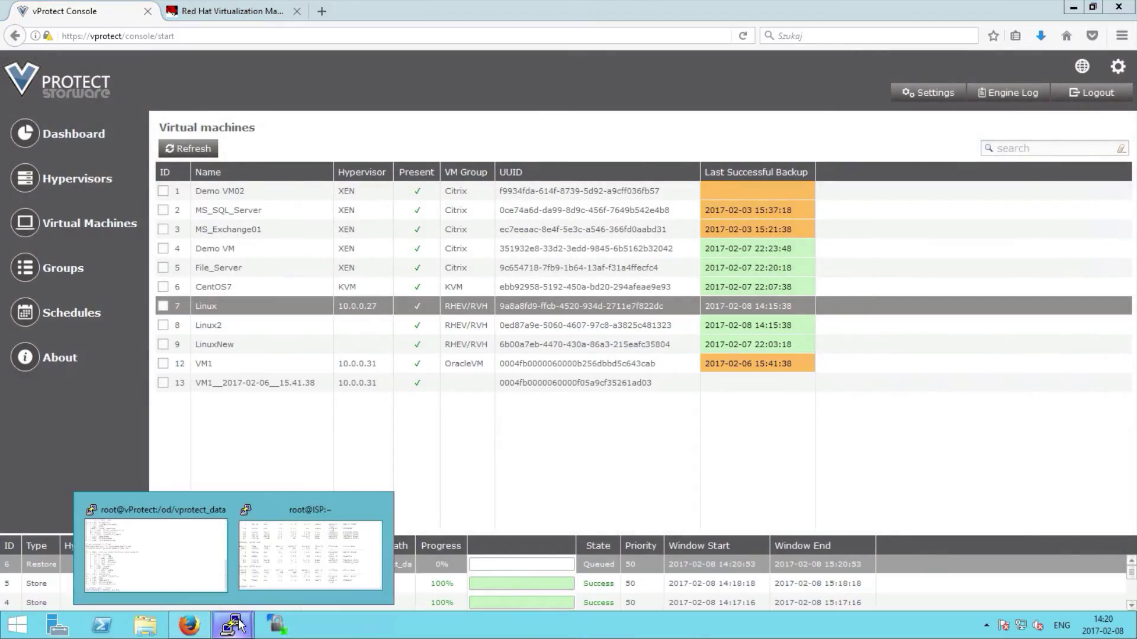
click(261, 562)
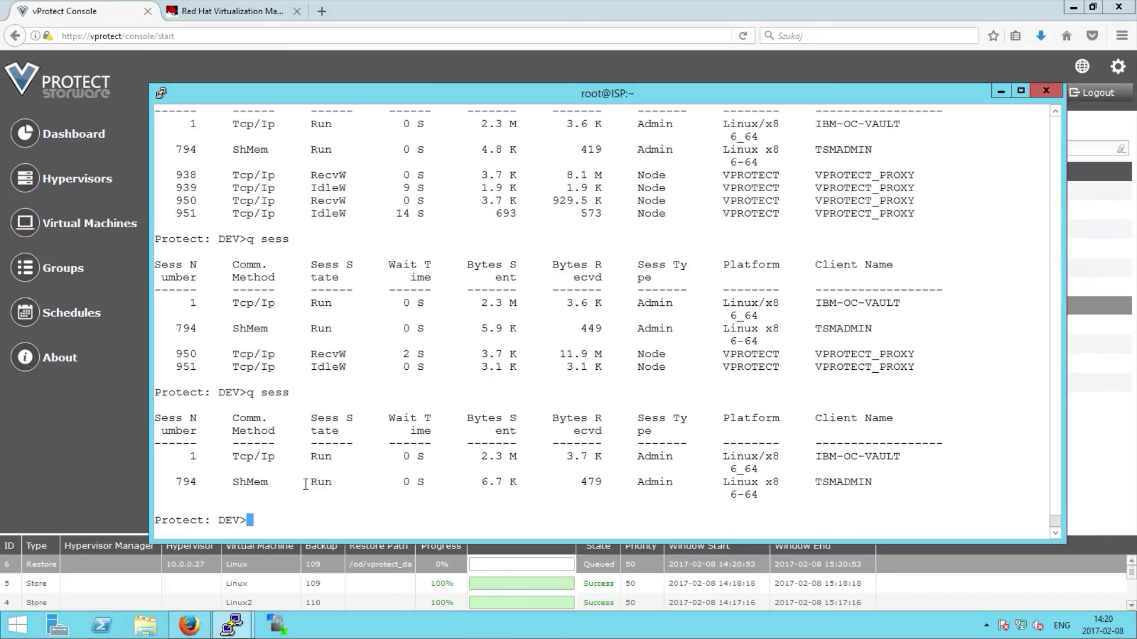
text(q sess)
key(Return)
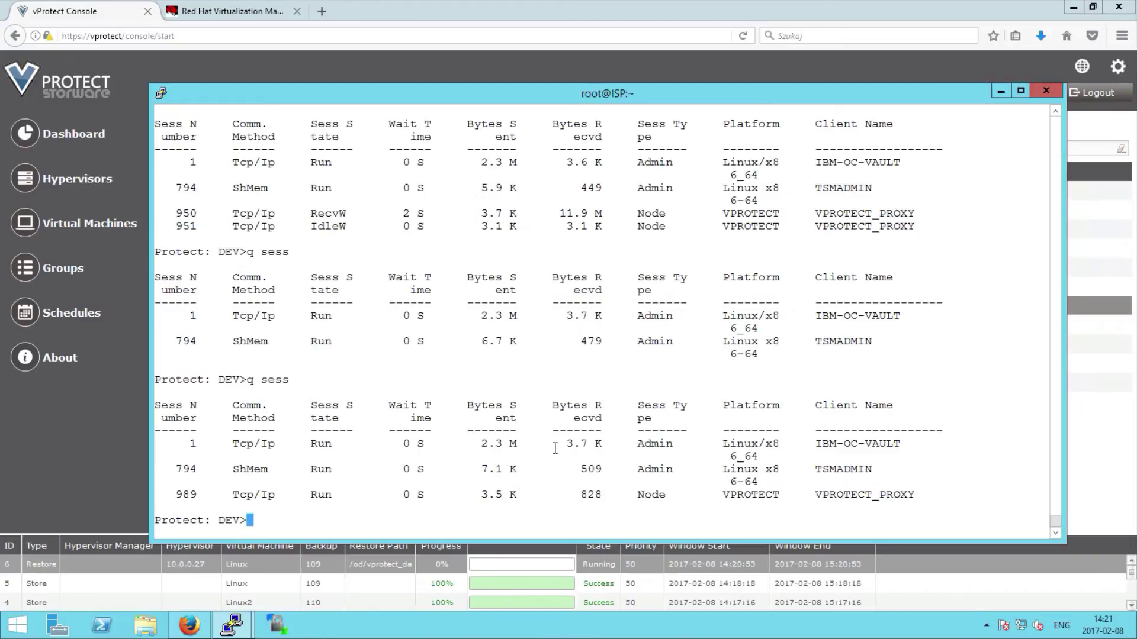
double_click(489, 448)
click(542, 472)
text(q sess)
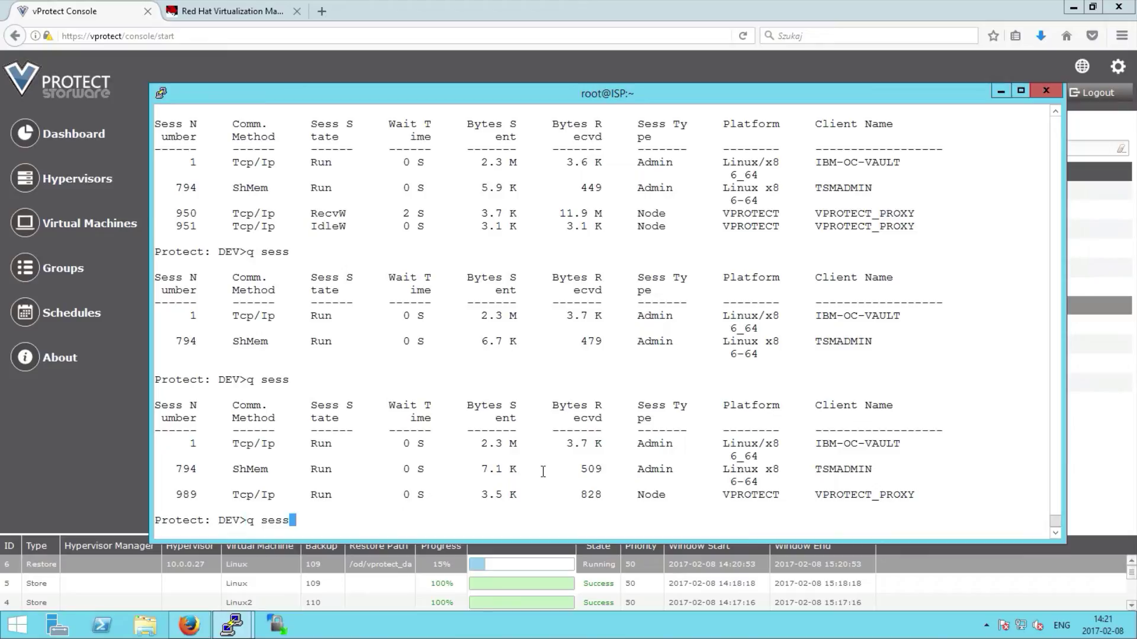
key(Return)
Keep querying sessions to follow restore session 989 until it reaches 458.7 M sent.
drag(462, 497, 462, 508)
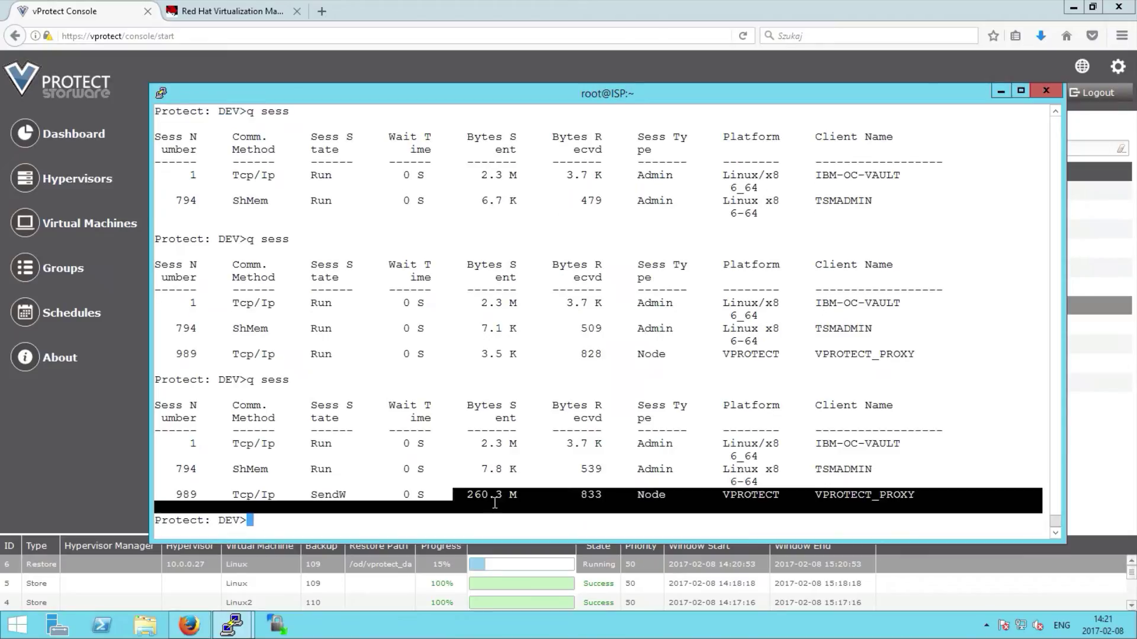
click(507, 491)
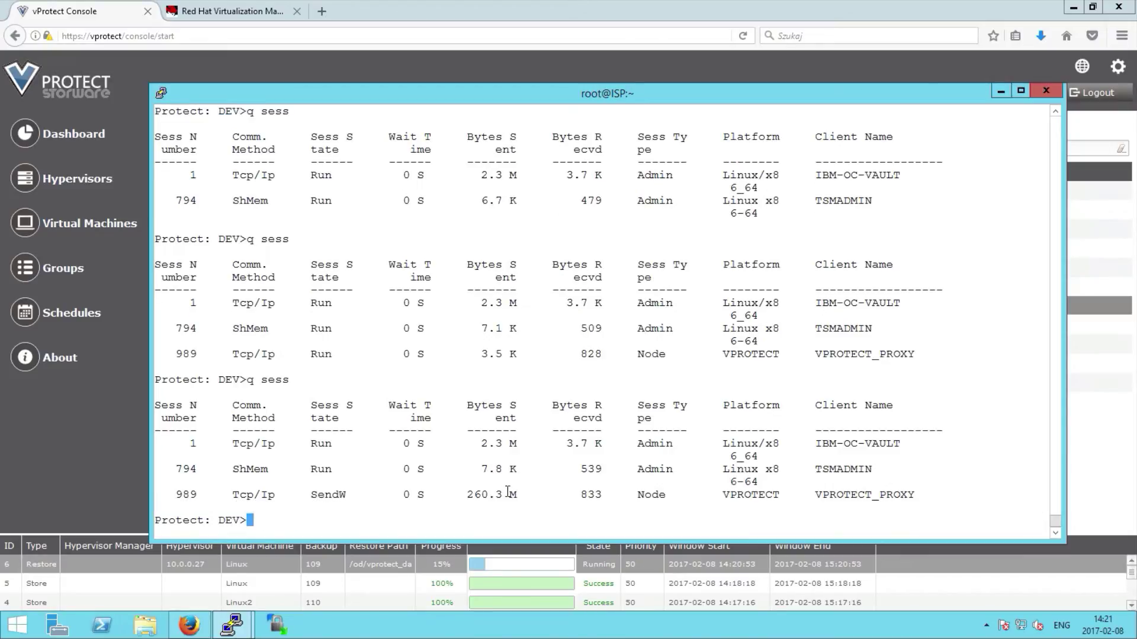
text(q sess)
key(Return)
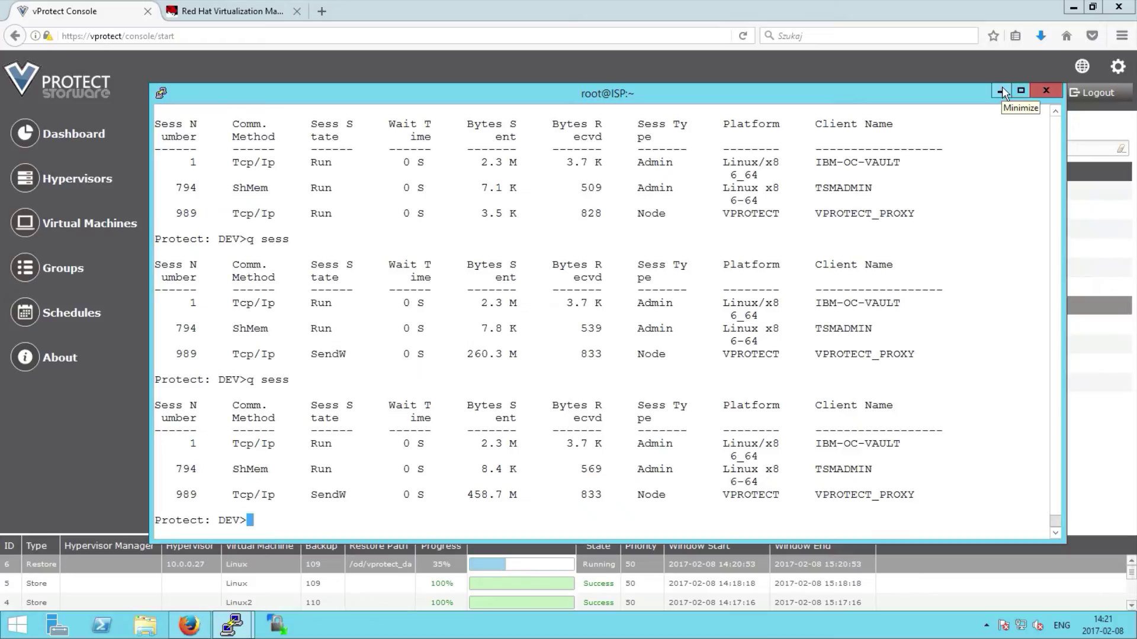
key(Up)
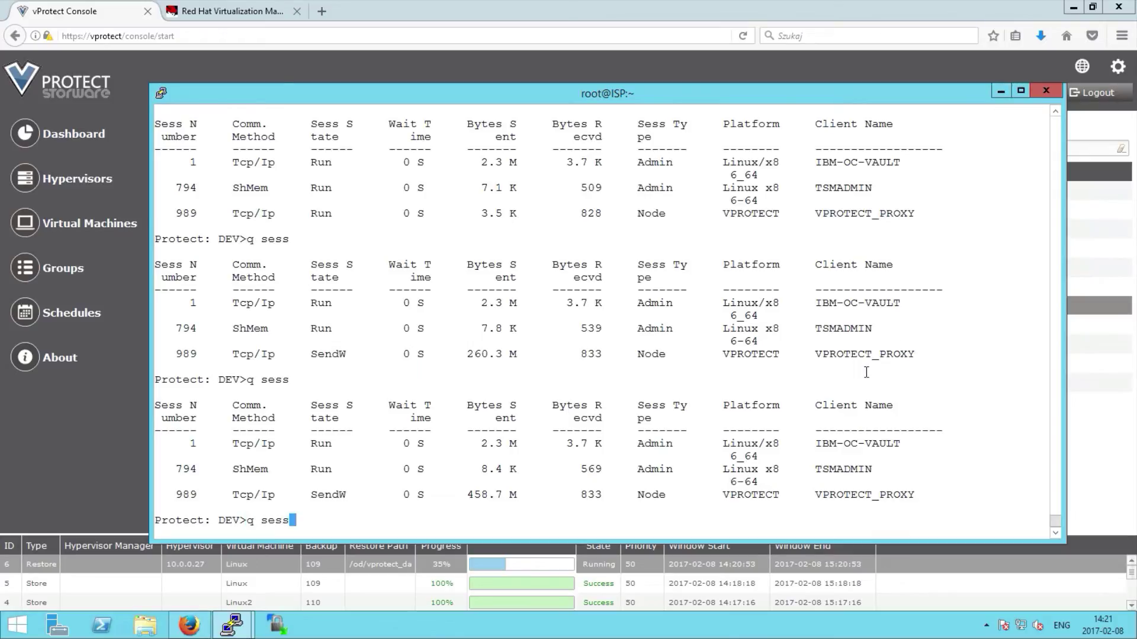
key(Return)
click(999, 93)
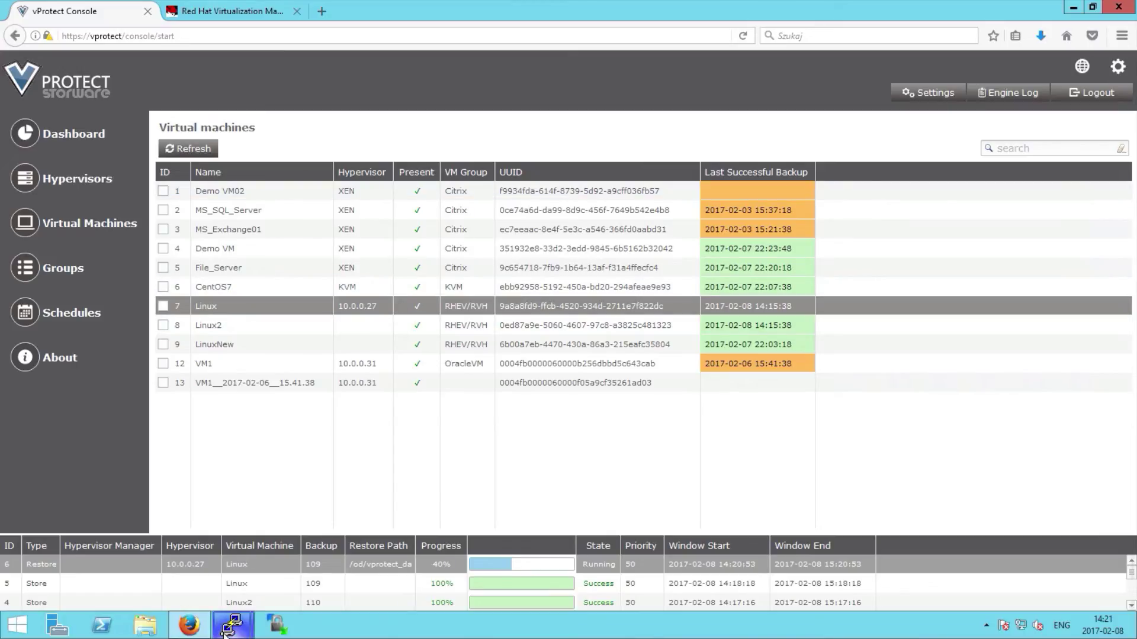
Rerun 'tree -sh' on vprotect_data to show the restored 2.9G disk image, meta and ovf files.
mouse_move(225, 628)
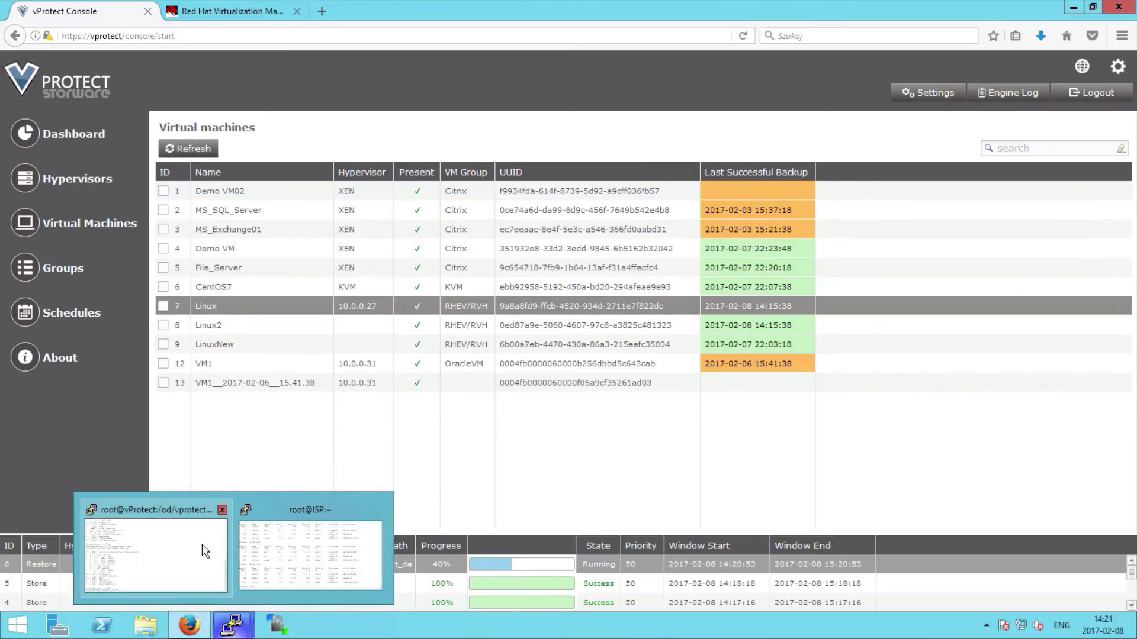
click(204, 551)
key(Up)
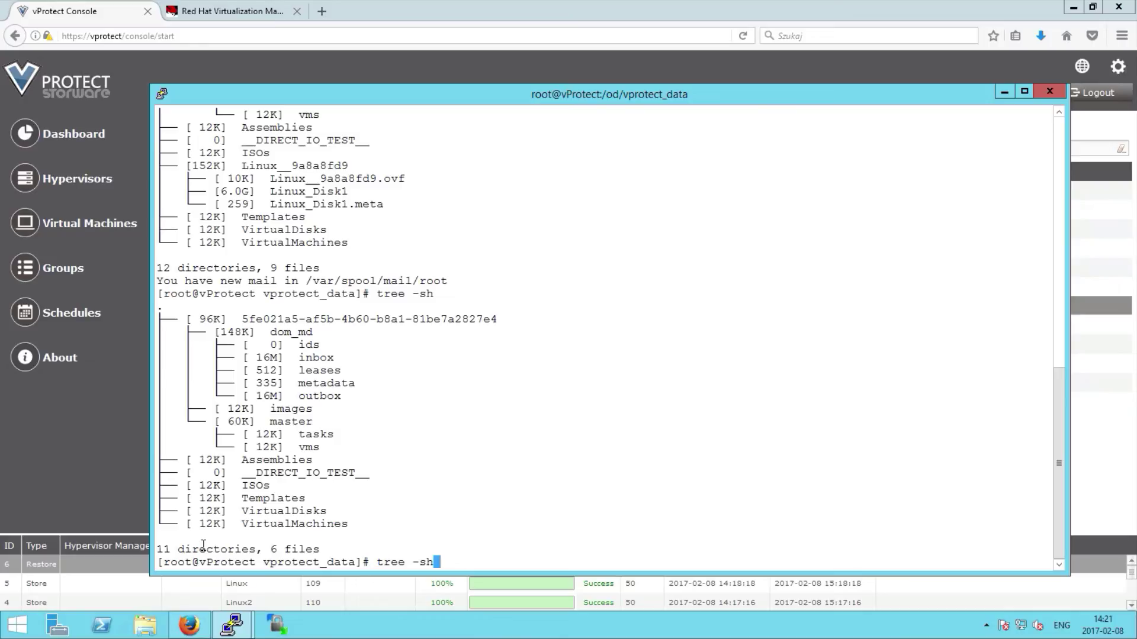
key(Return)
drag(278, 358, 413, 386)
click(415, 387)
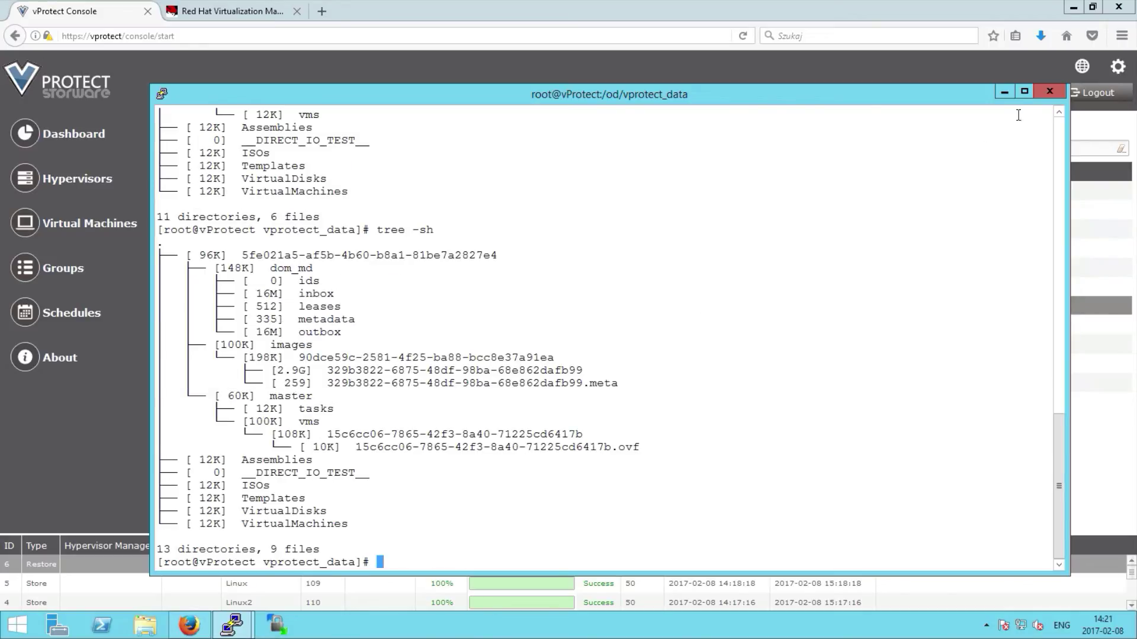
click(1004, 91)
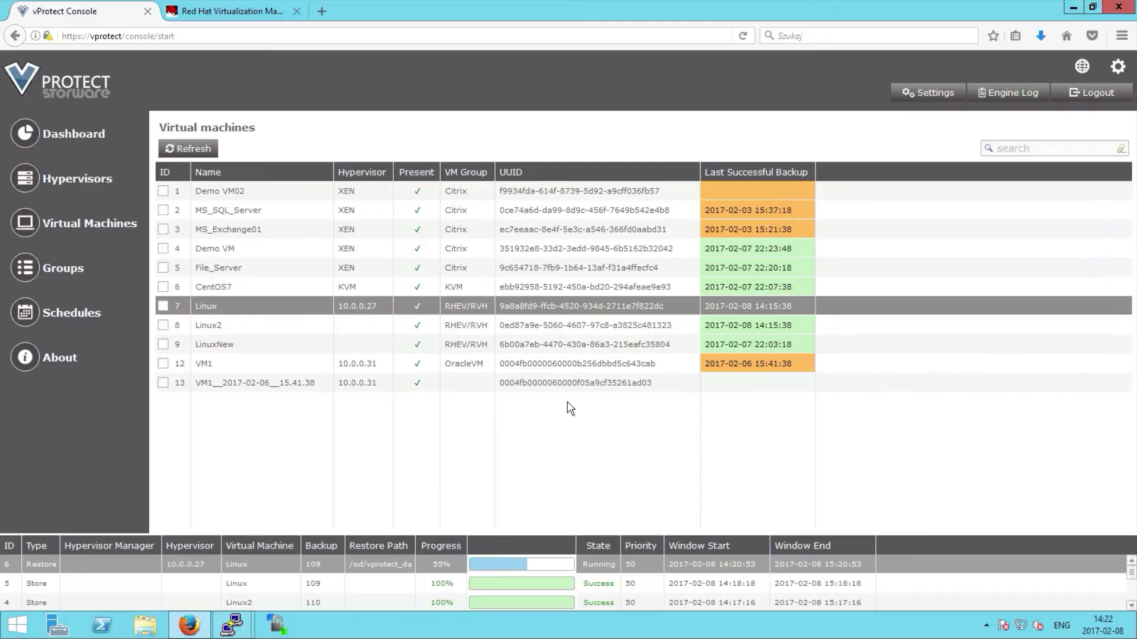
Run '/opt/vprotect/vprotect task -l' to list tasks, showing the Linux restore at 70%.
click(233, 625)
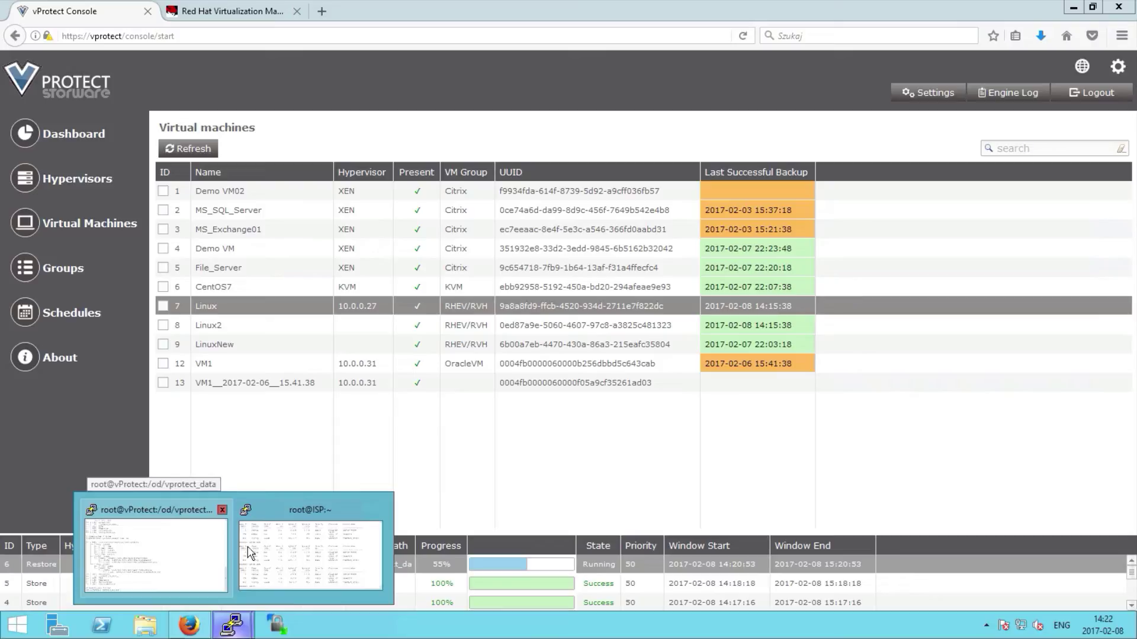
click(196, 534)
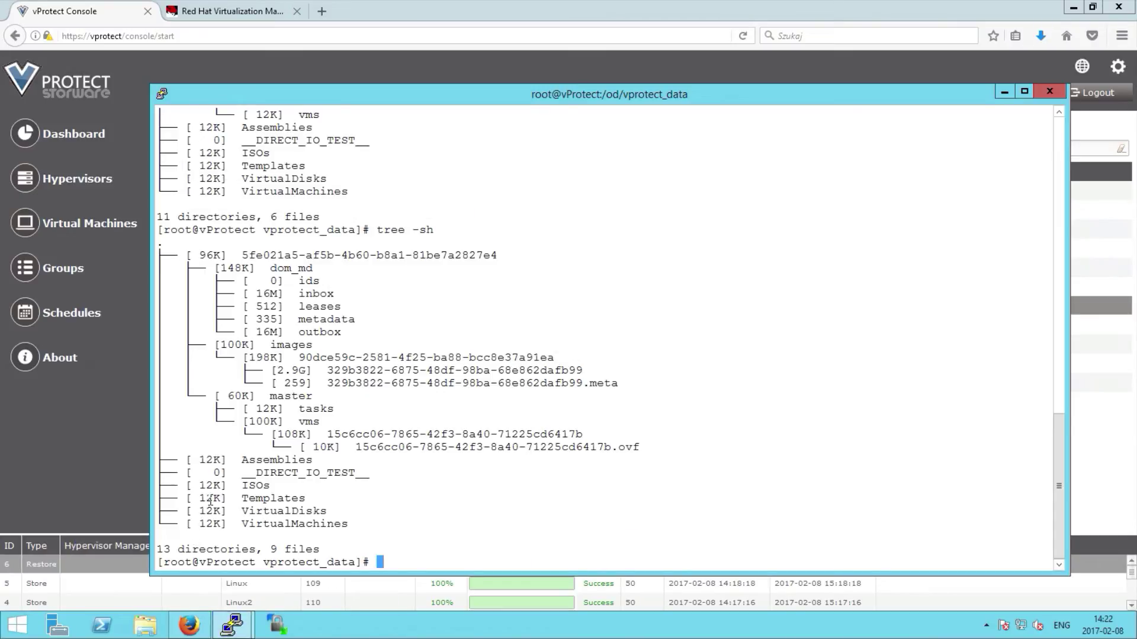
text(/opt/vprotect/)
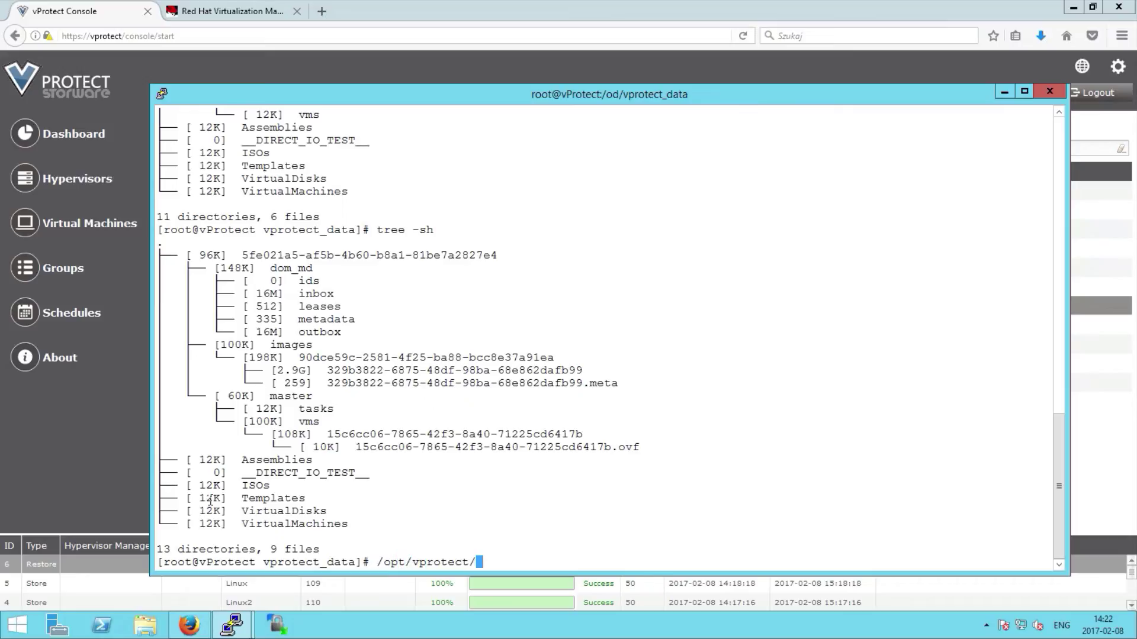
text(vprotect)
text( task -l)
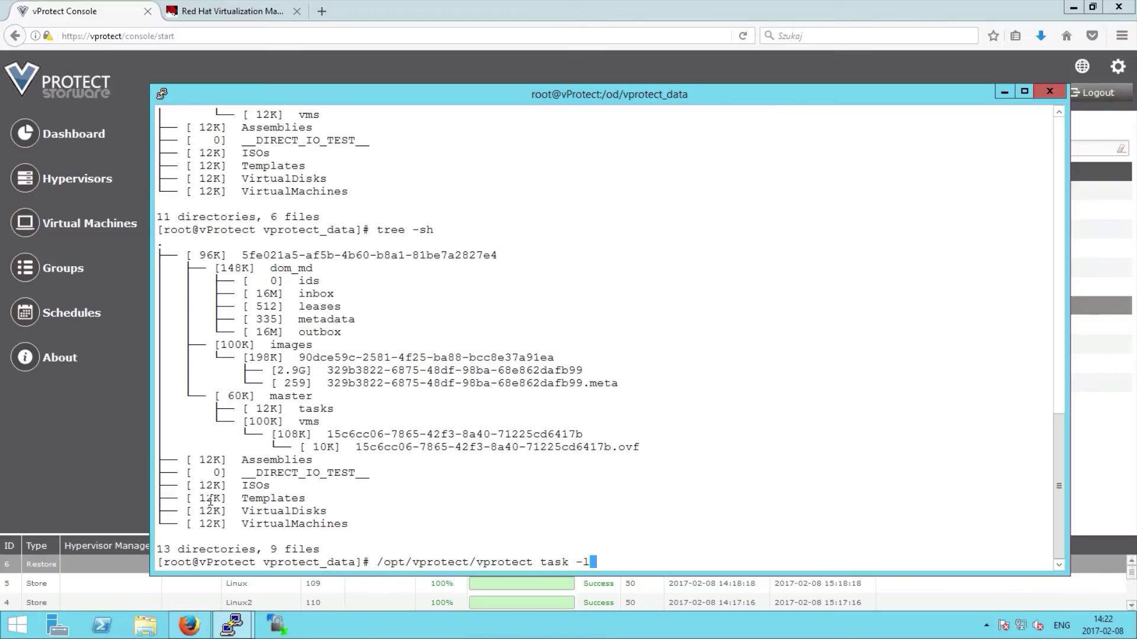
key(Return)
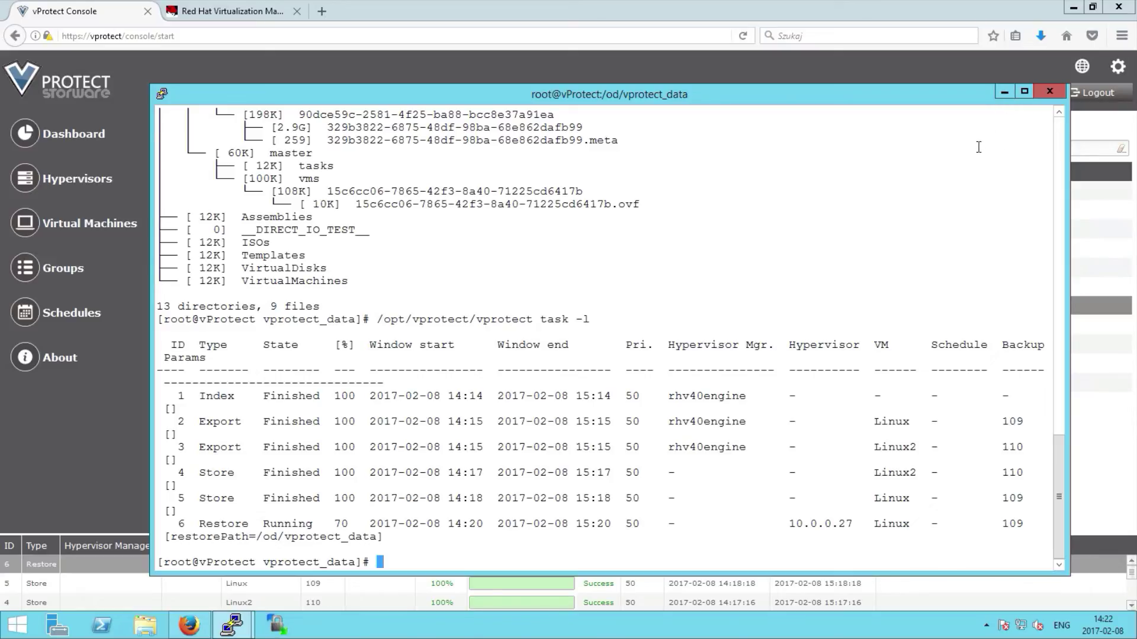
List hypervisor managers and virtual machines with 'vprotect hvm -l' and 'vprotect vm -l'.
key(Up)
key(BackSpace)
key(BackSpace)
key(BackSpace)
key(BackSpace)
key(BackSpace)
key(BackSpace)
key(BackSpace)
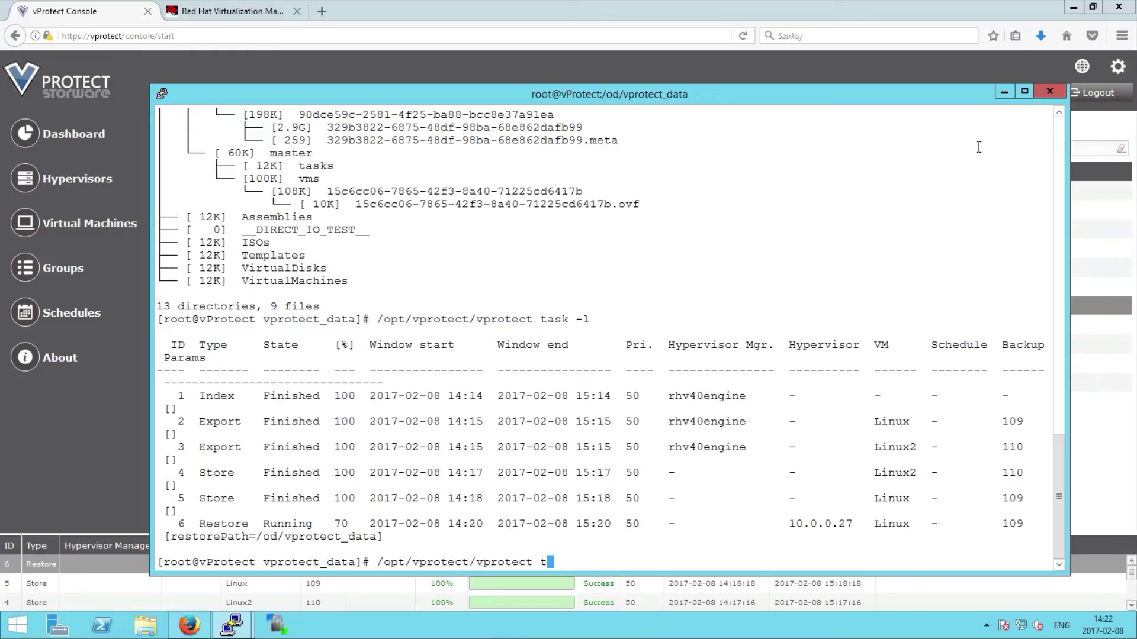
text(hvm -l)
key(Return)
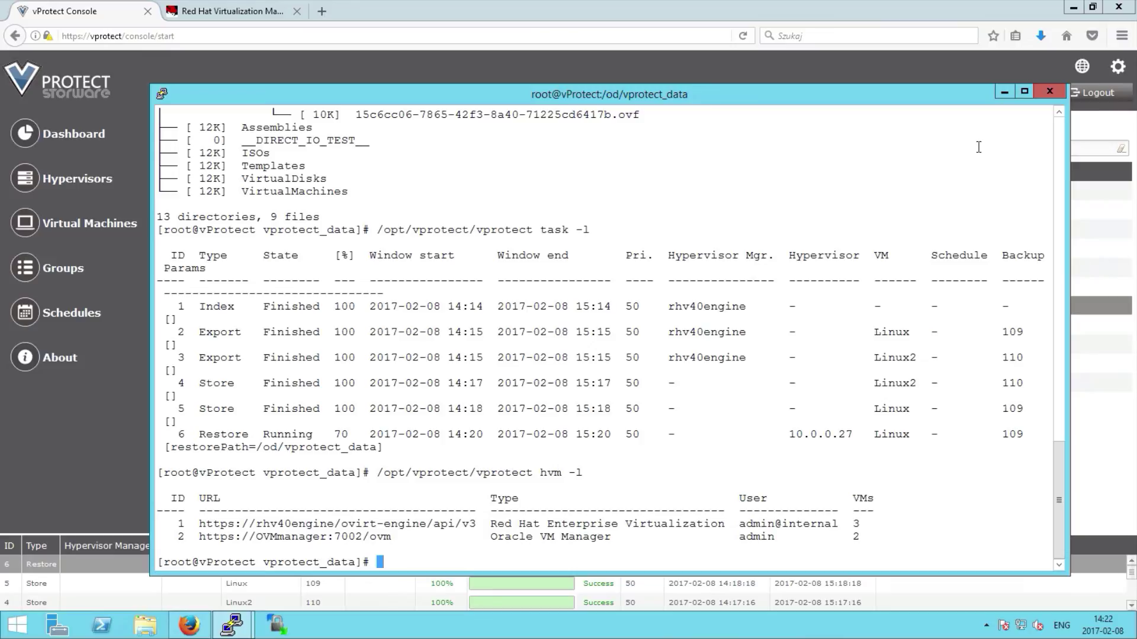
key(Up)
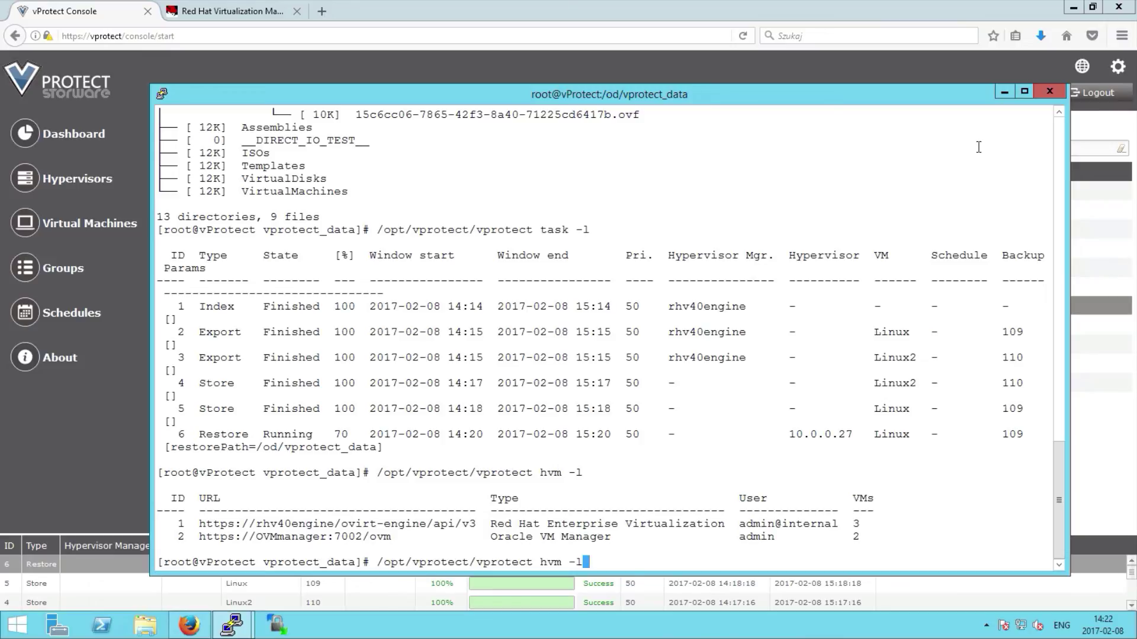
key(Left)
key(Left)
key(Left)
key(Left)
key(Left)
key(BackSpace)
key(Return)
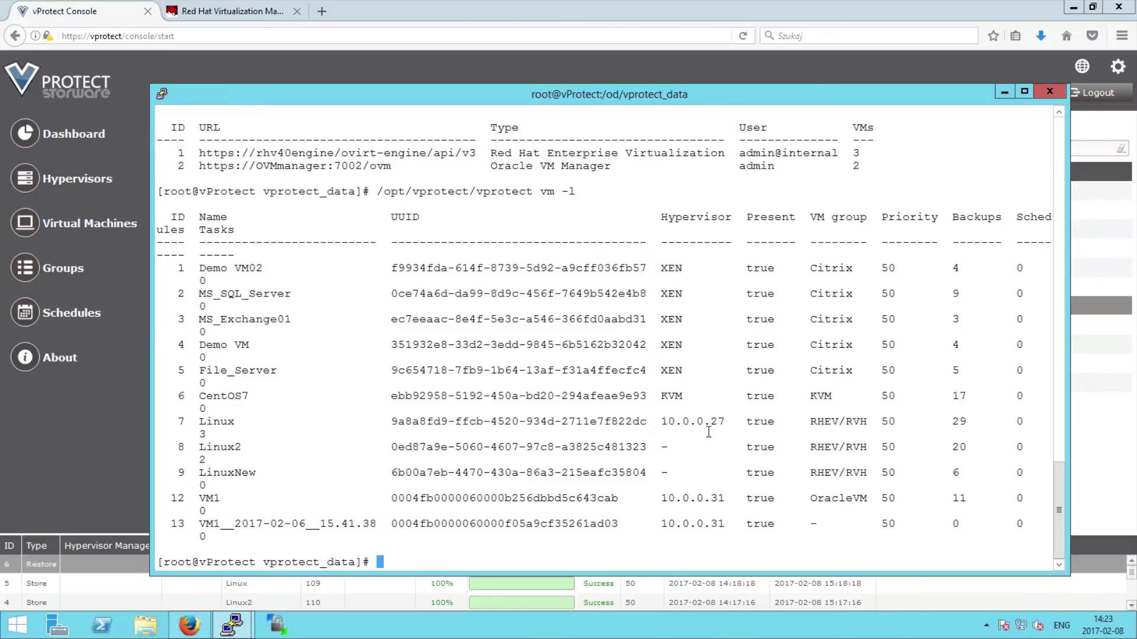
Run vprotect without arguments to display its command usage summary.
key(Up)
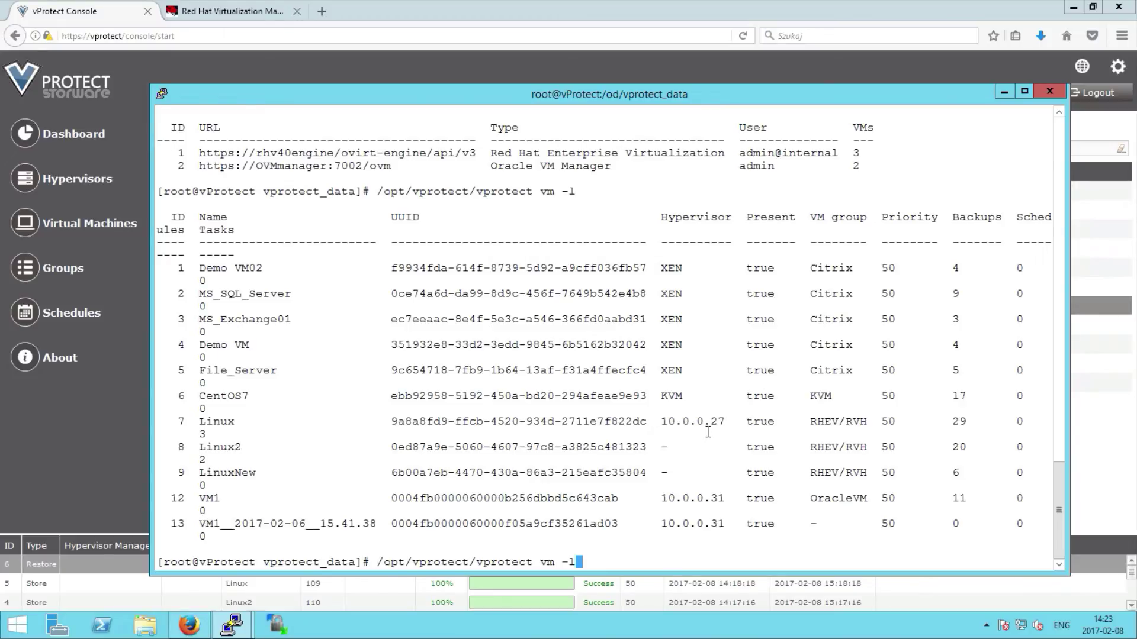
key(BackSpace)
key(BackSpace)
key(BackSpace)
key(BackSpace)
key(BackSpace)
key(BackSpace)
key(Return)
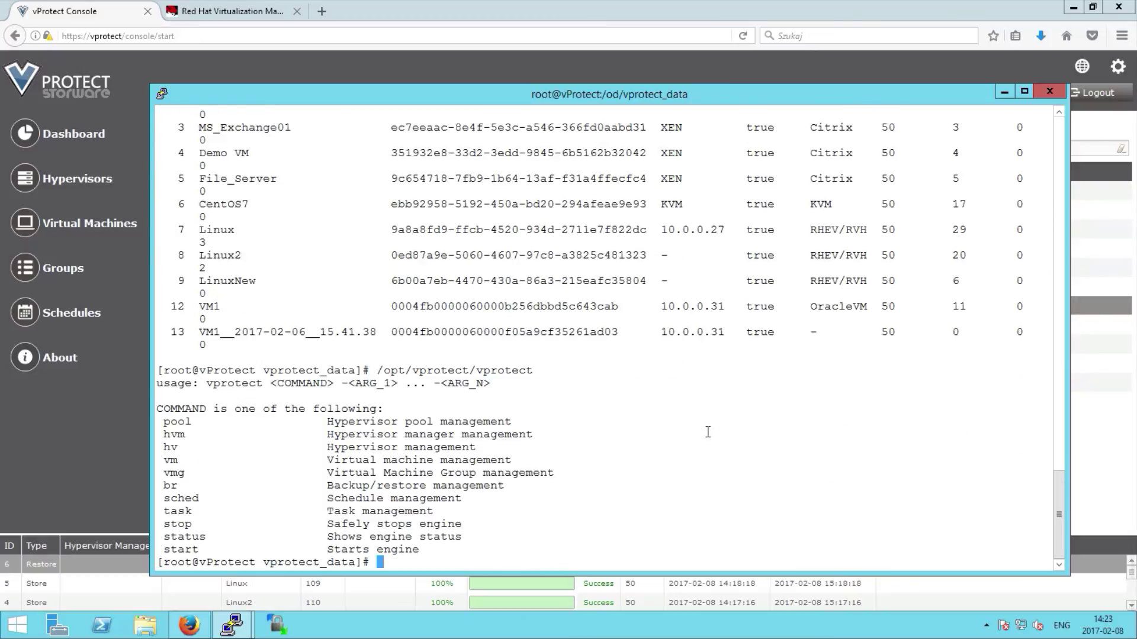
Import Linux__2017-02-08__14.15.38 from the vprotect export domain into the Default cluster.
click(1009, 92)
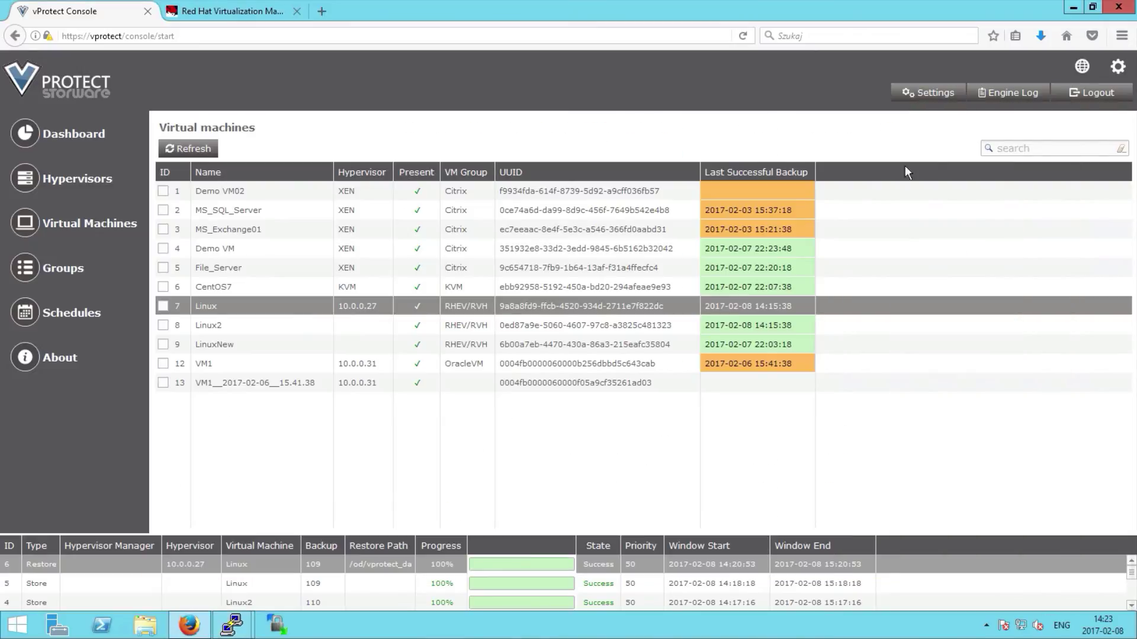
click(240, 10)
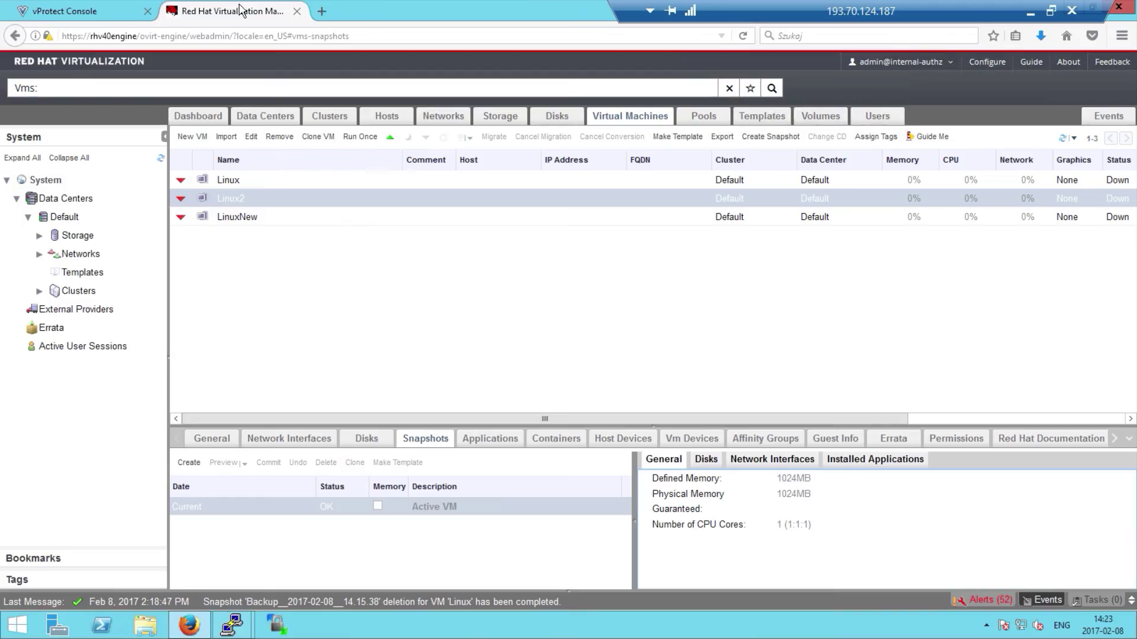
click(508, 122)
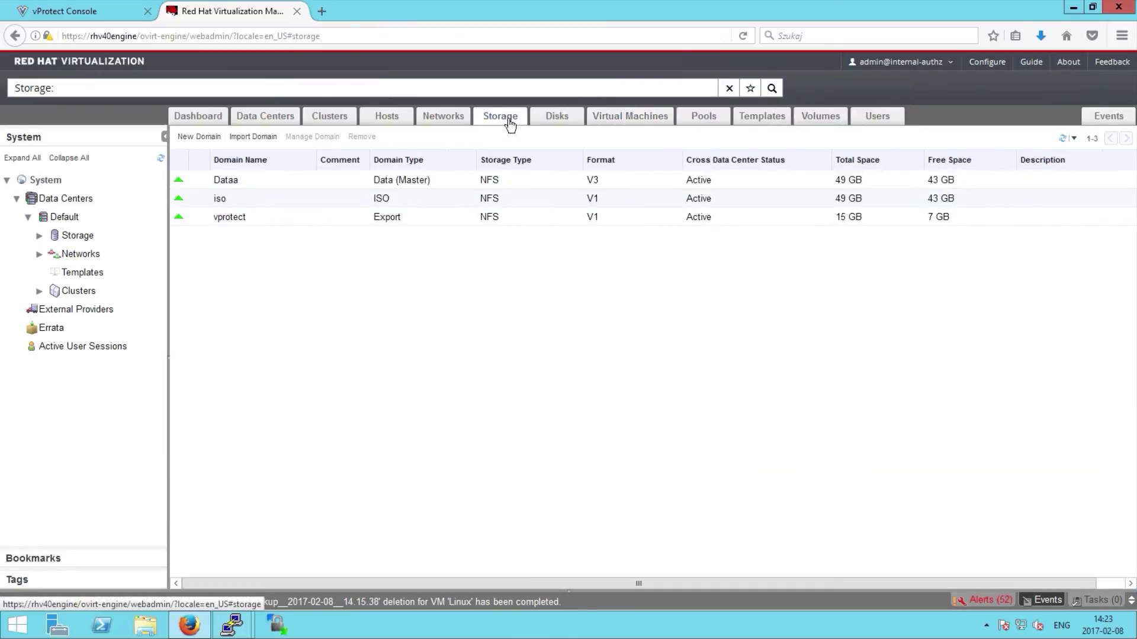
click(452, 224)
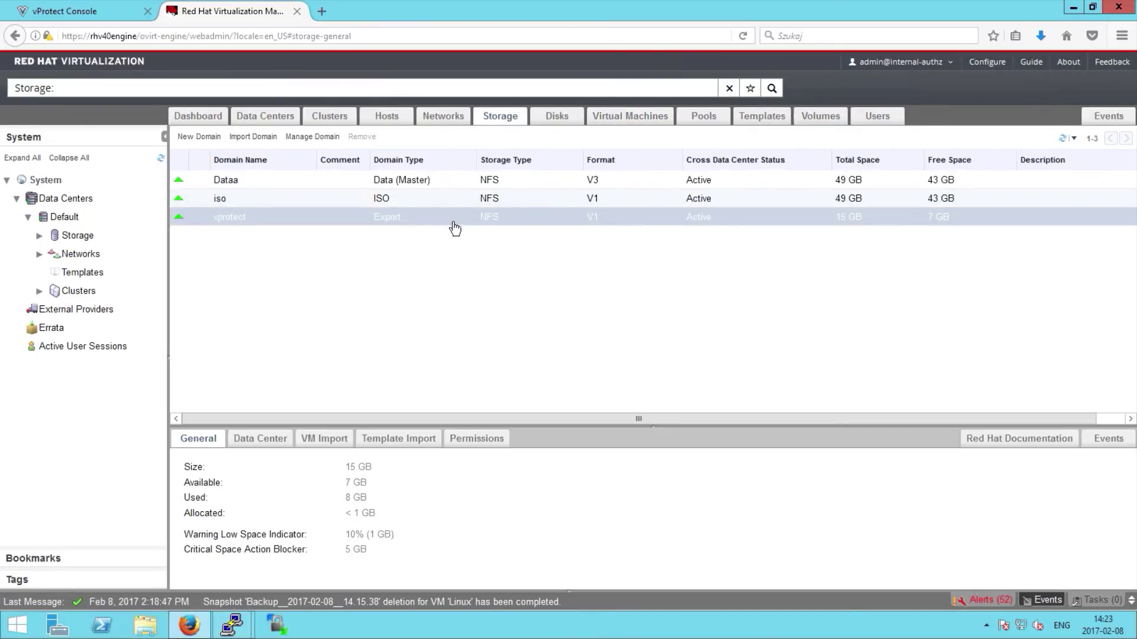
click(325, 439)
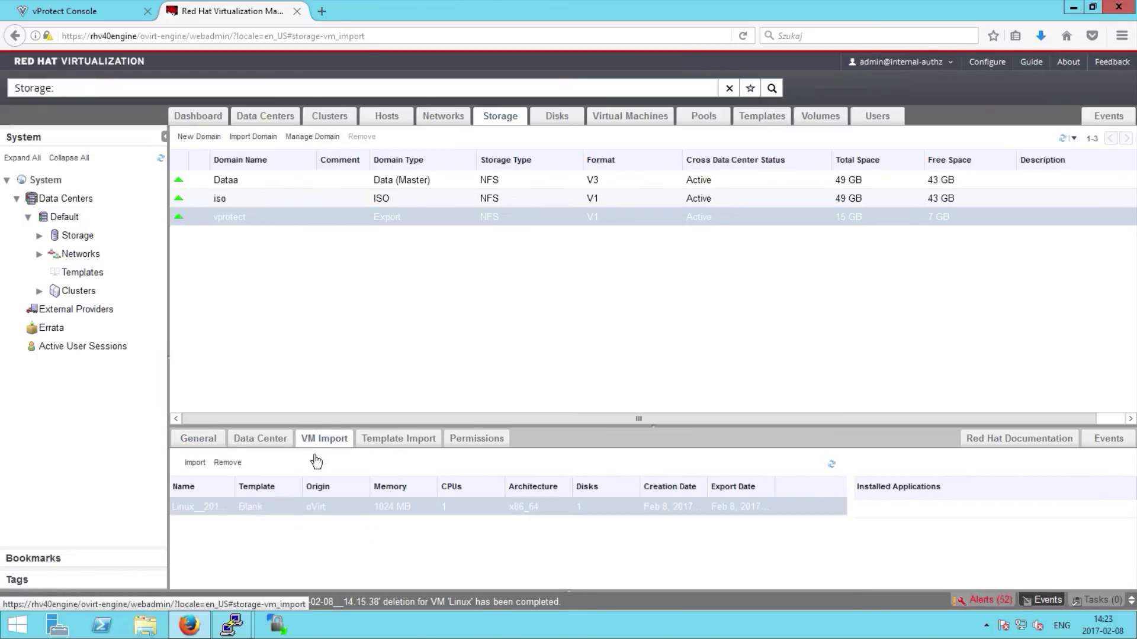
right_click(264, 509)
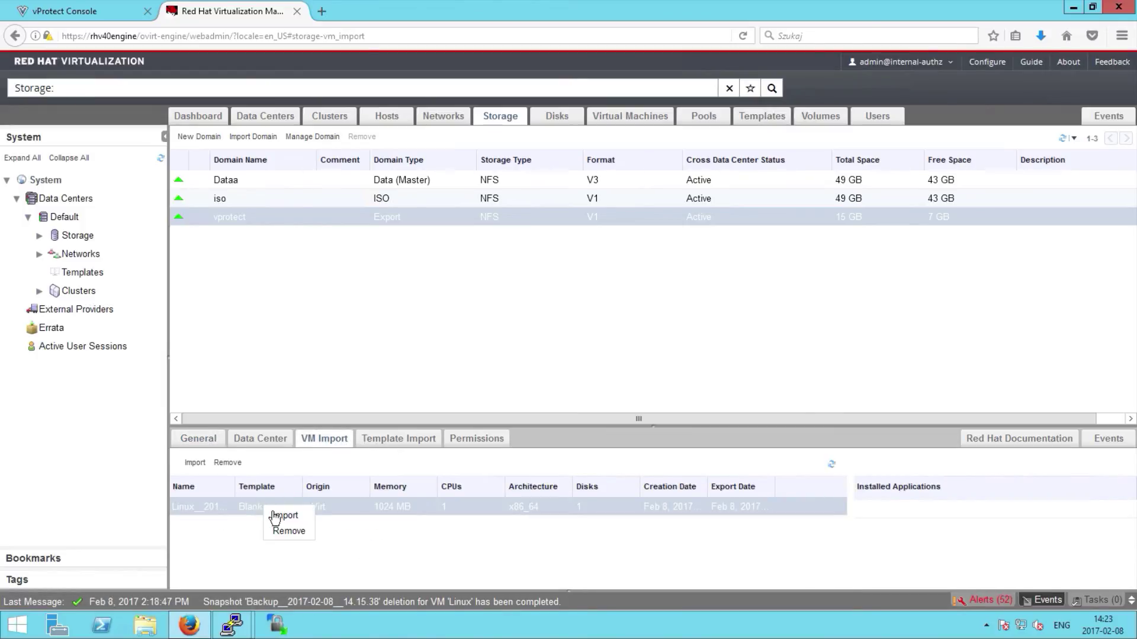
click(280, 516)
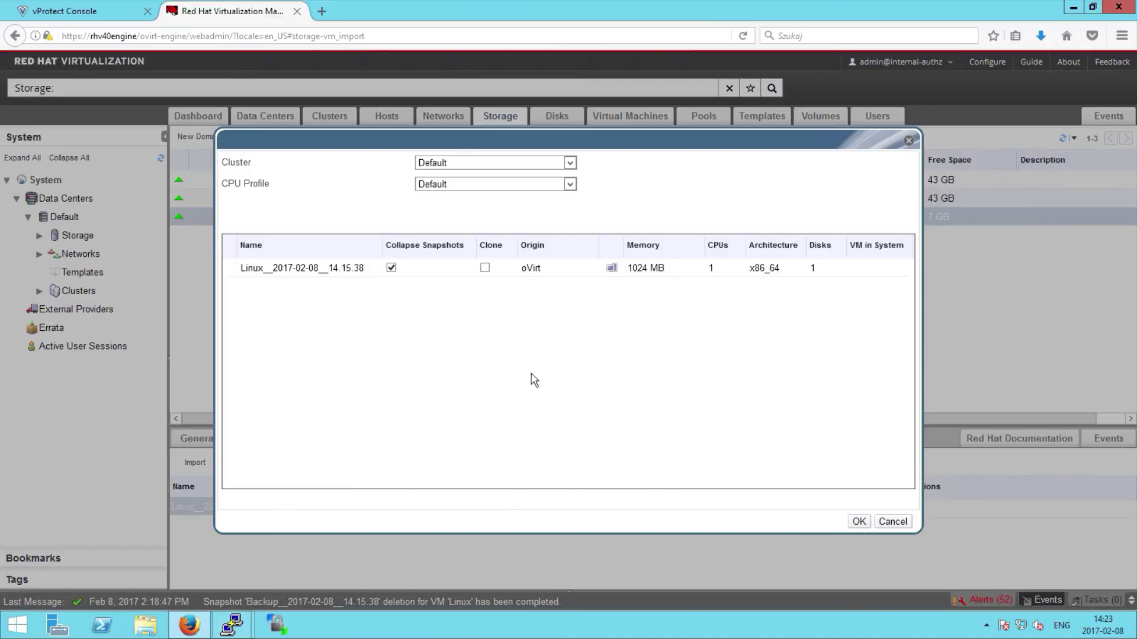
click(859, 522)
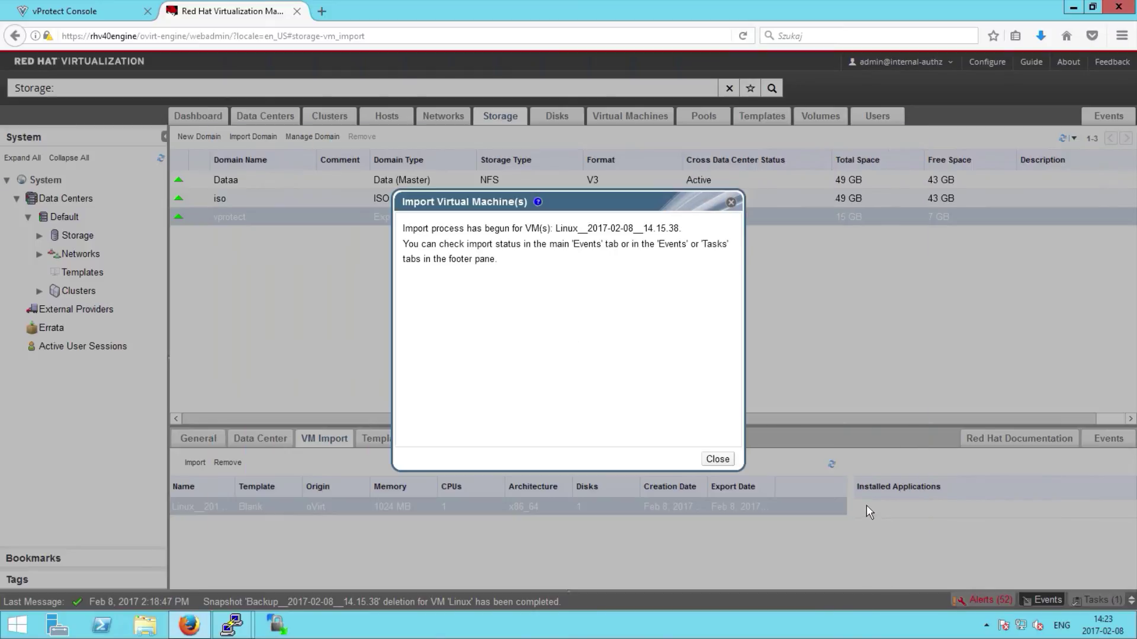
click(718, 459)
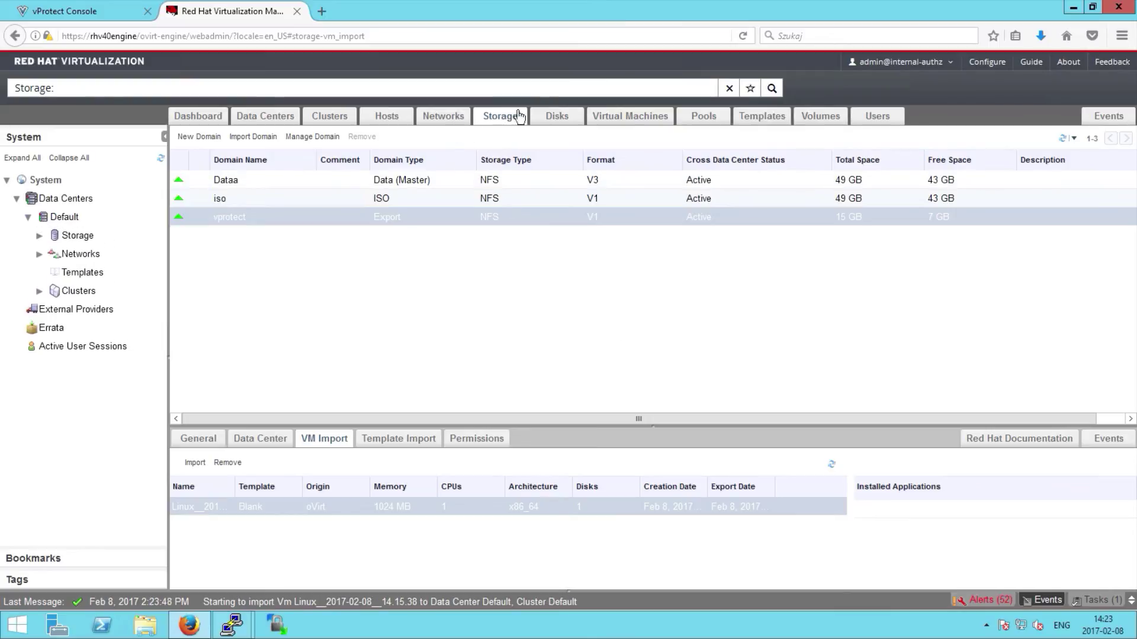
Run the imported Linux__2017-02-08__14.15.38 VM from the Virtual Machines list, starting it on RHV40host.
click(628, 120)
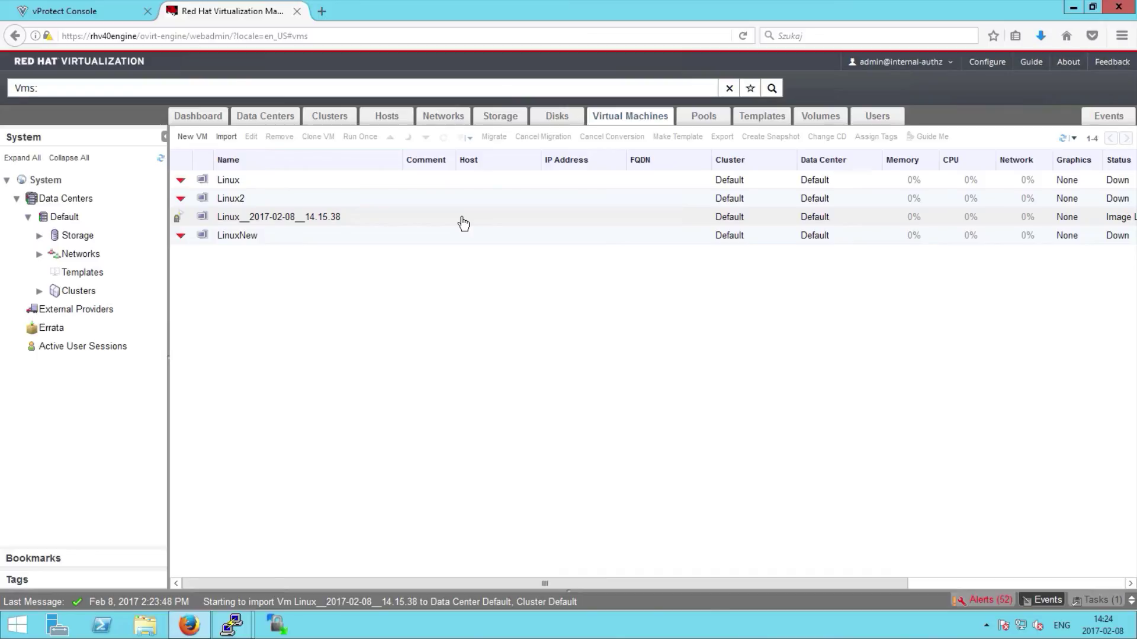
click(463, 223)
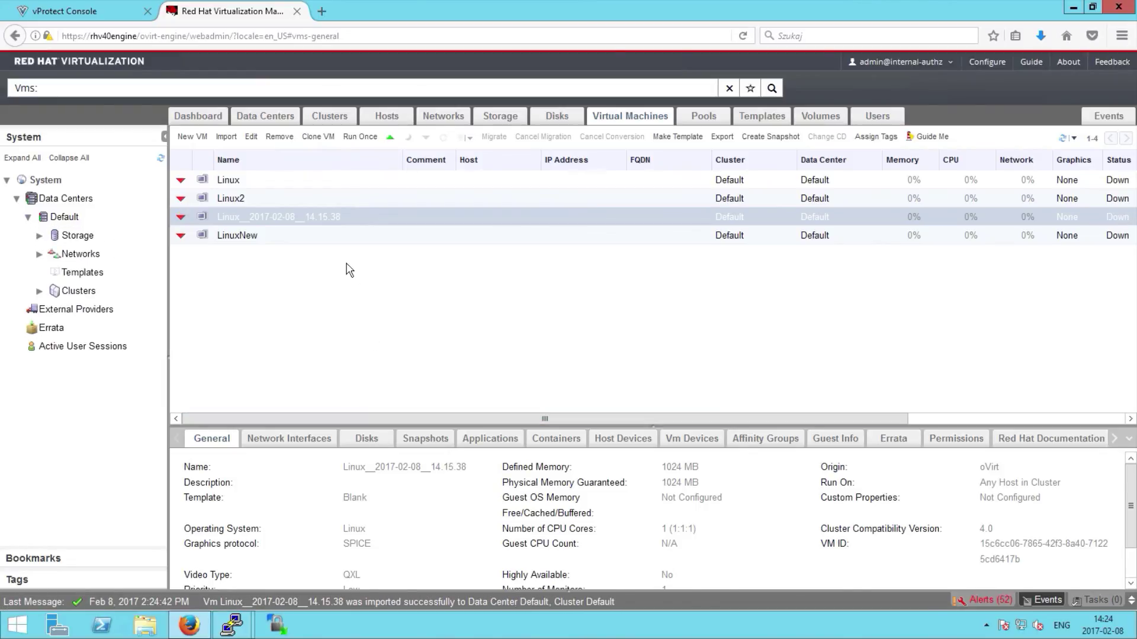
click(389, 135)
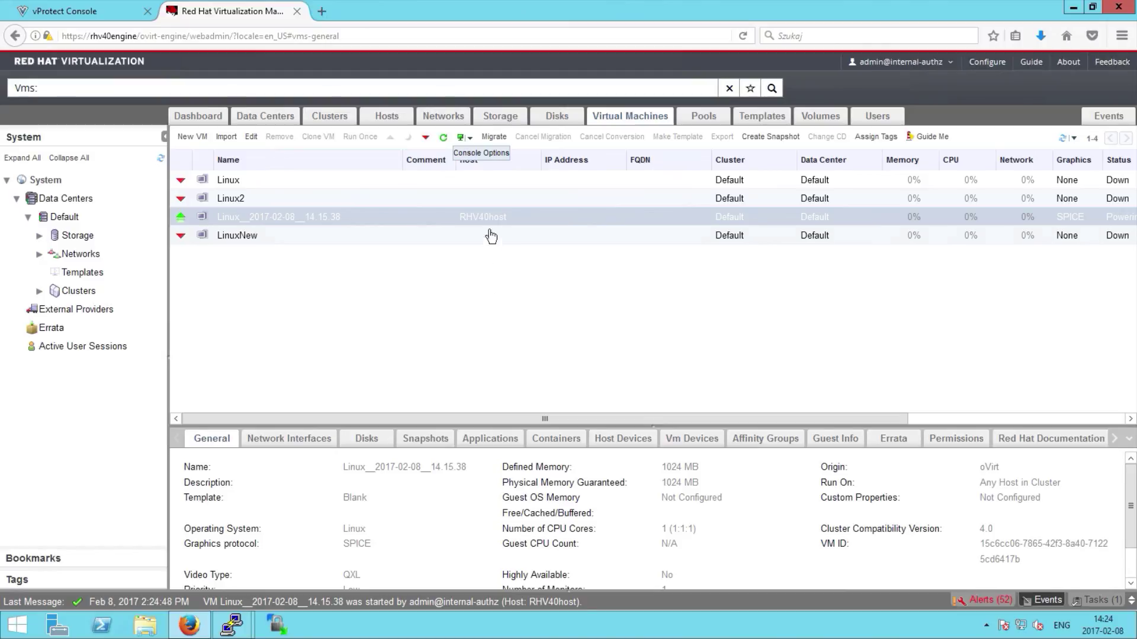
Open the VM console in Remote Viewer, log in as root and run 'df -h'.
click(460, 139)
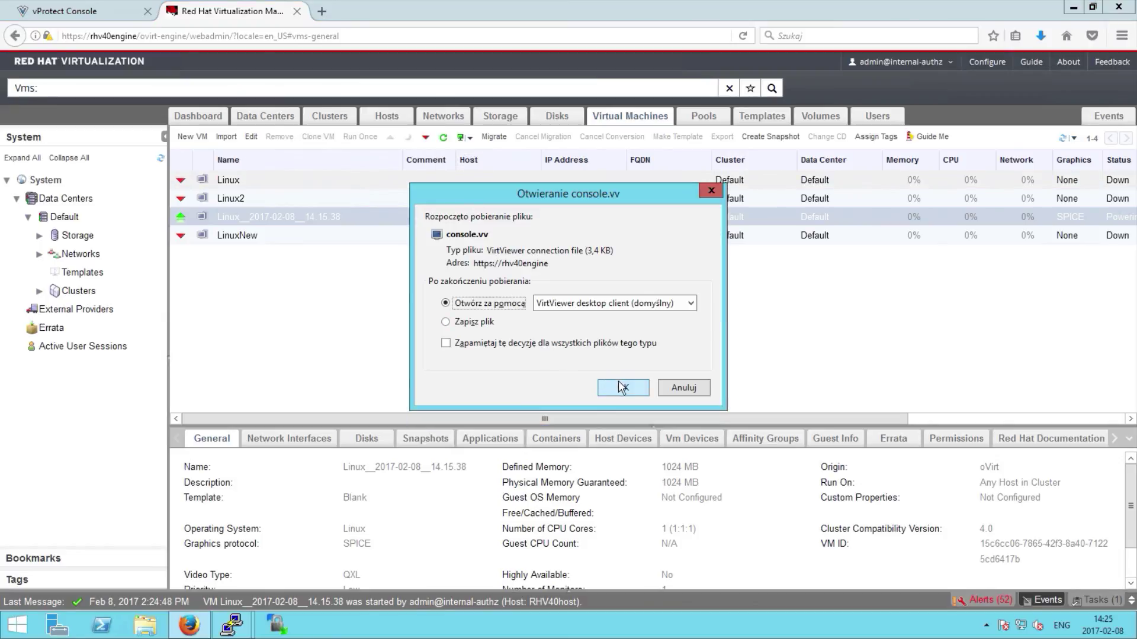
click(623, 388)
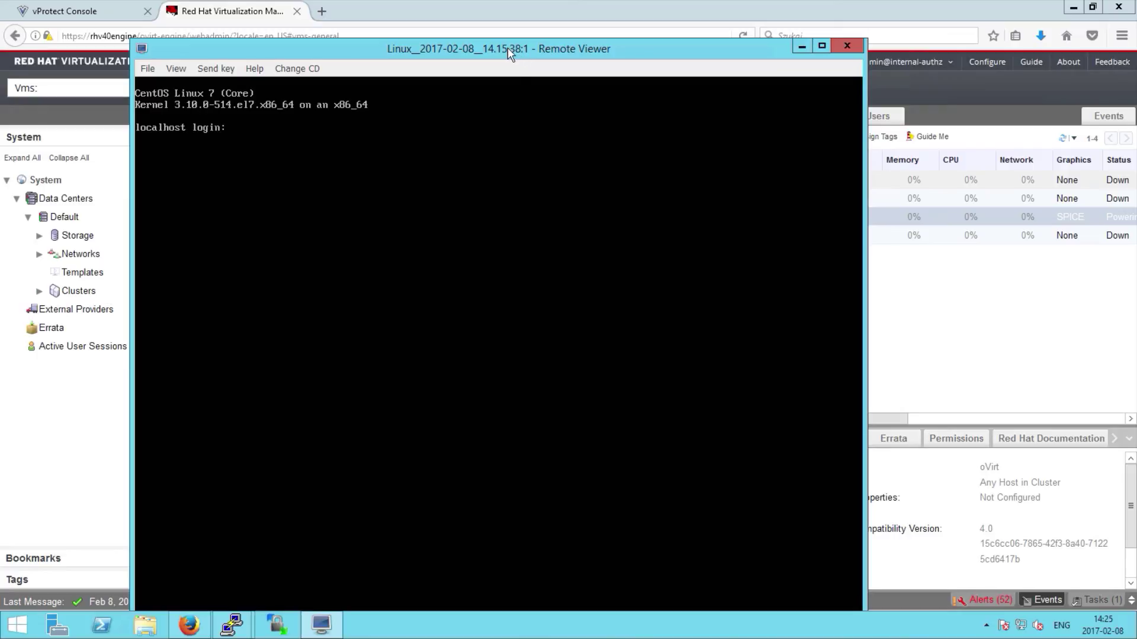
text(root)
key(Return)
key(Return)
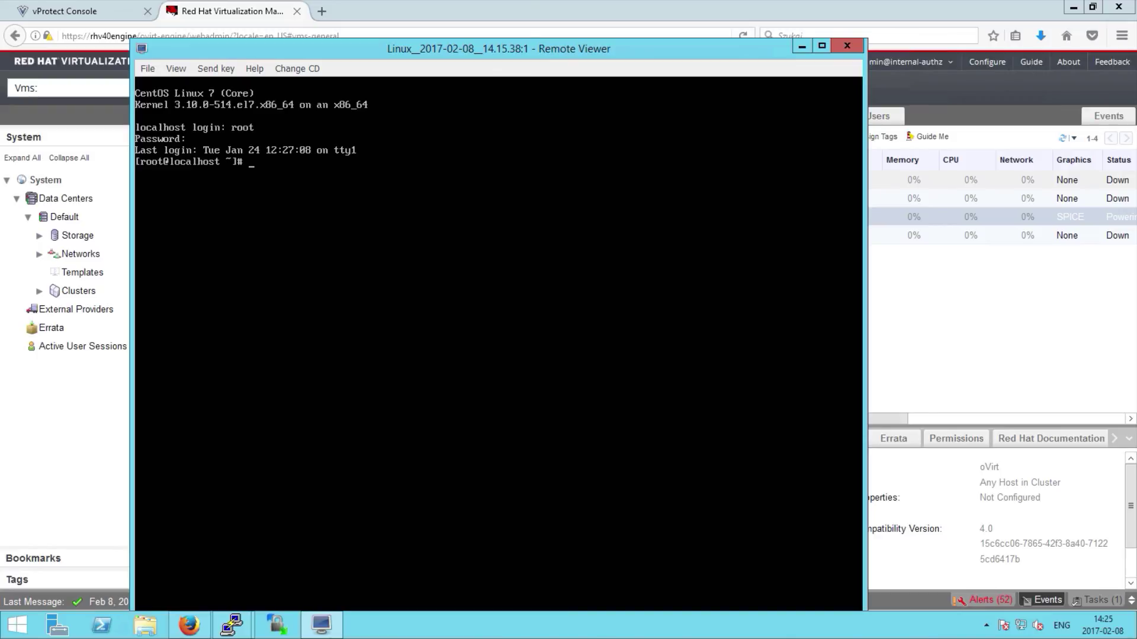
text(df -h)
key(Return)
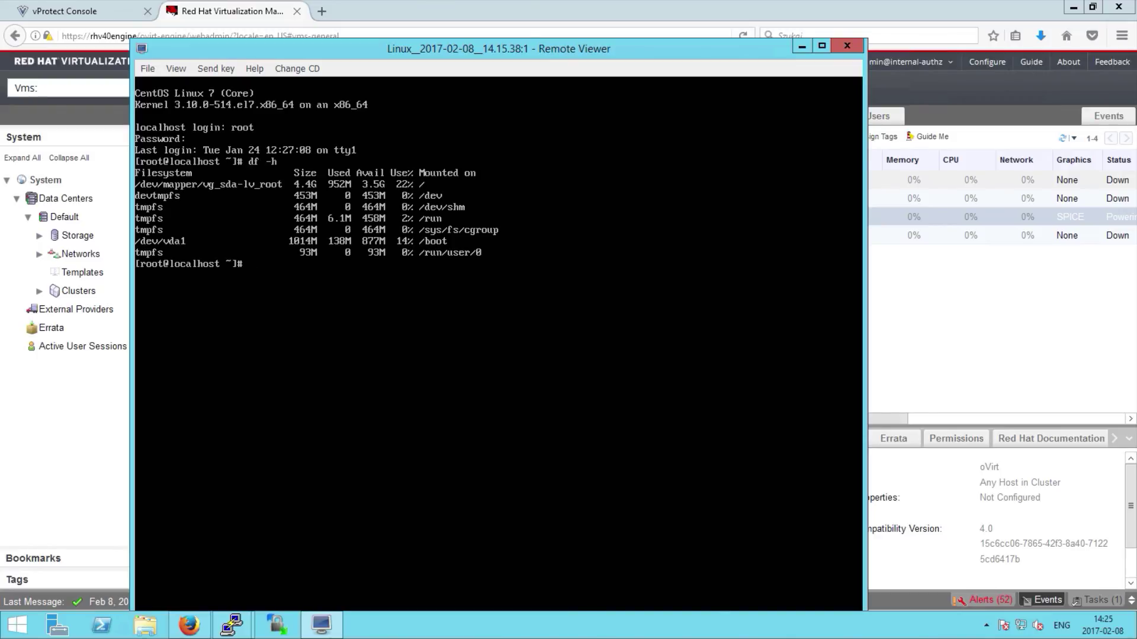